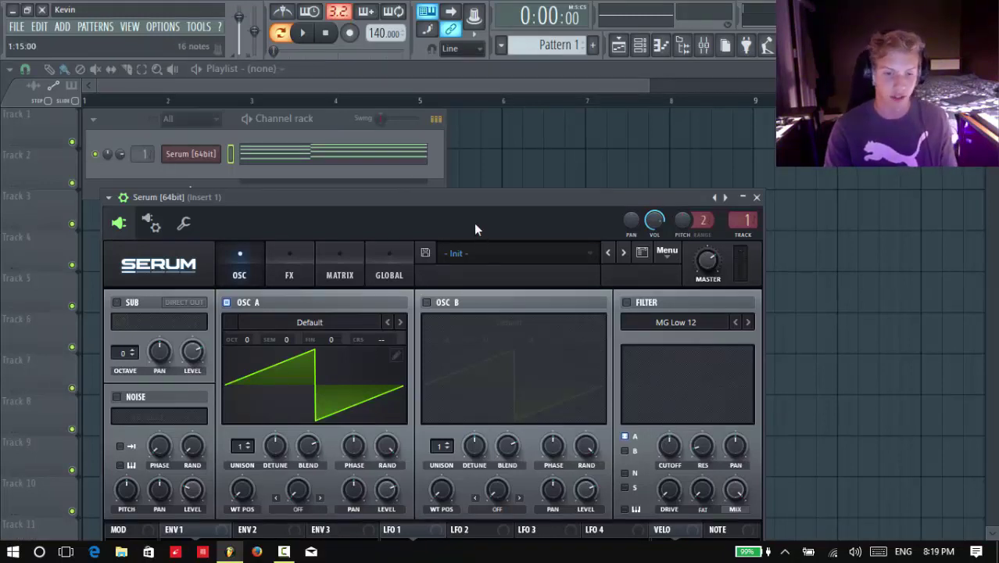
Play the synth briefly and move the Serum window higher, hiding the wrapper's extra toolbar.
left_click(305, 33)
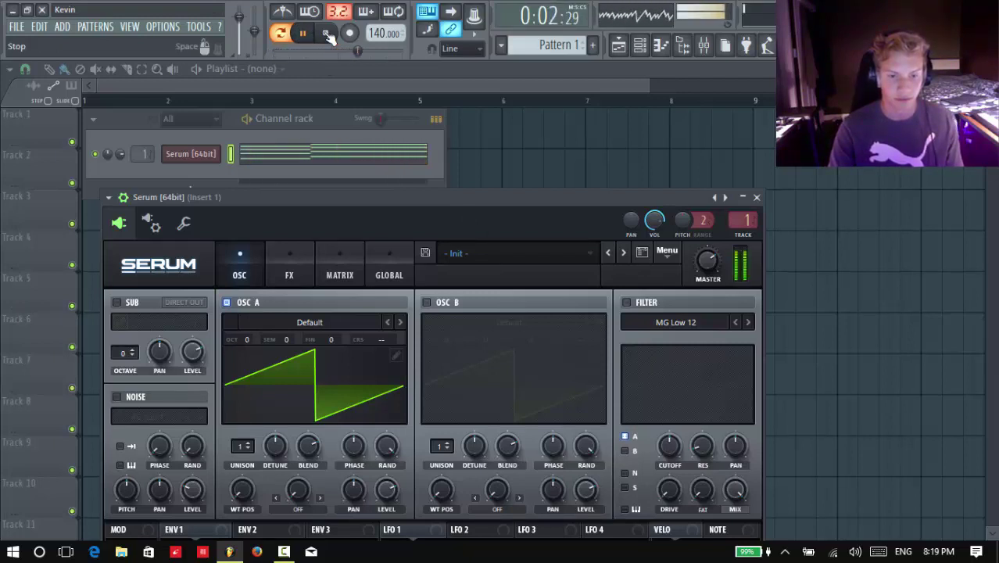
left_click(327, 35)
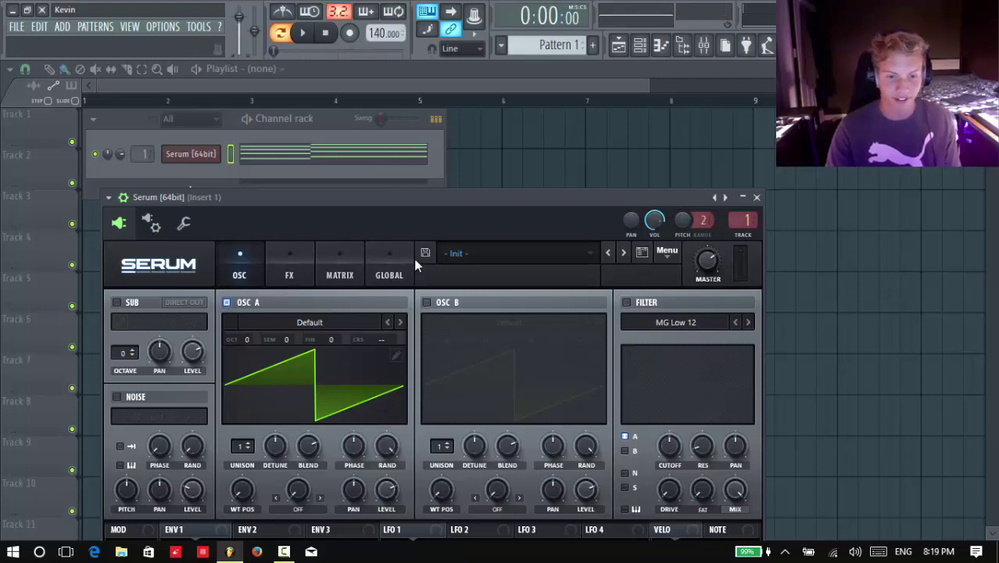
left_click_drag(354, 194, 350, 127)
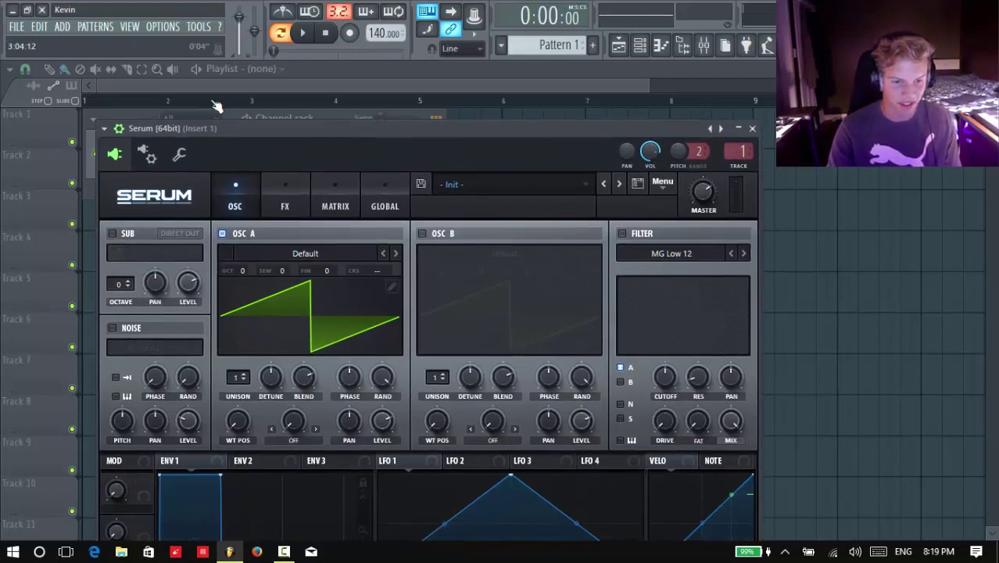
left_click(118, 129)
left_click_drag(168, 127, 154, 68)
Load the 'Wide High' preset from Serum's Synth Stack category.
left_click(547, 100)
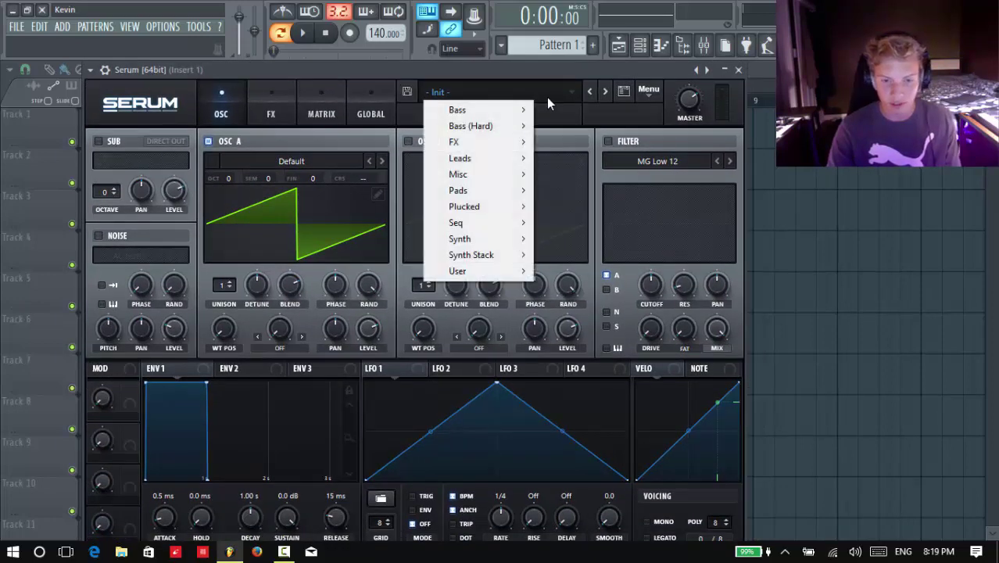
mouse_move(474, 258)
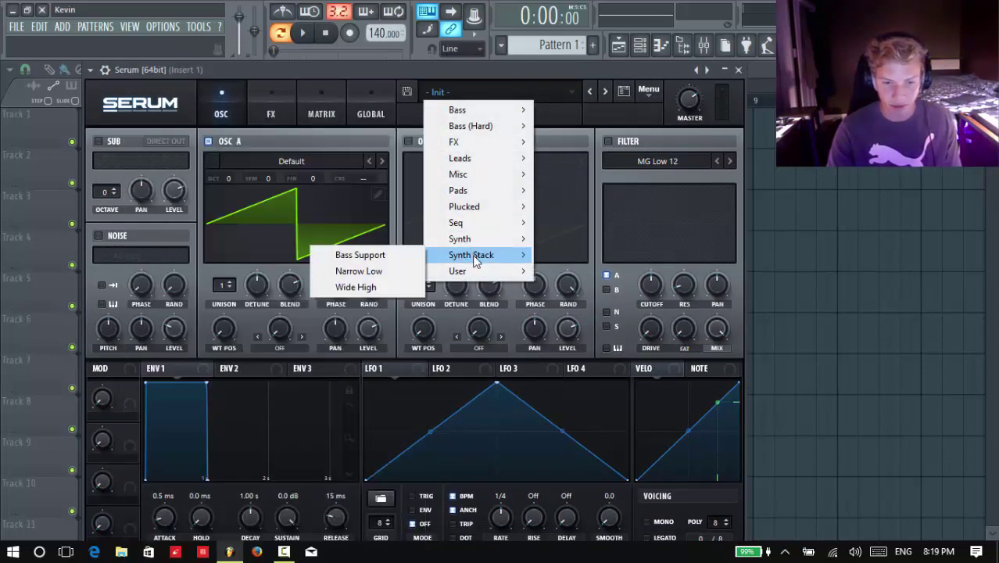
left_click(367, 288)
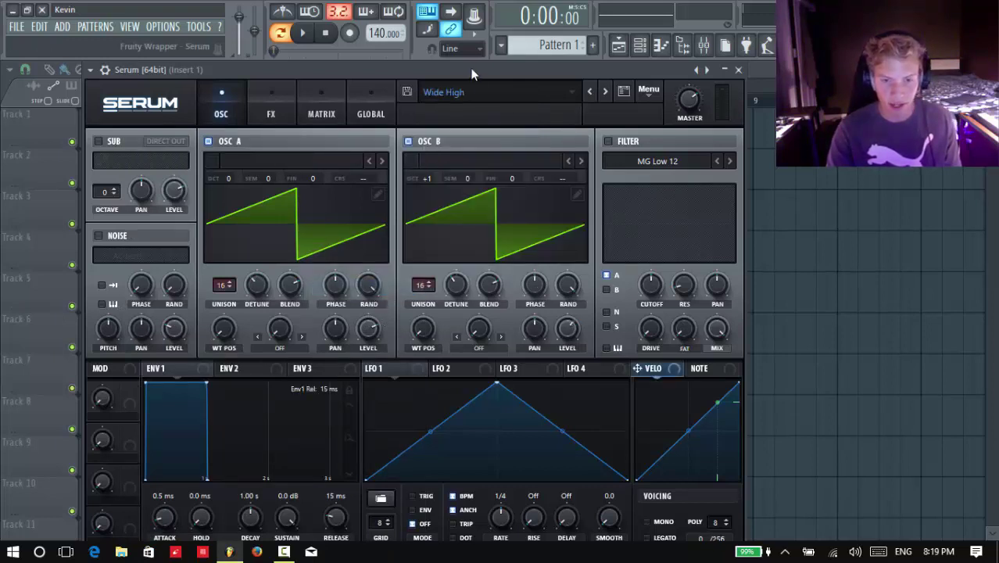
left_click_drag(470, 67, 471, 89)
key("F6")
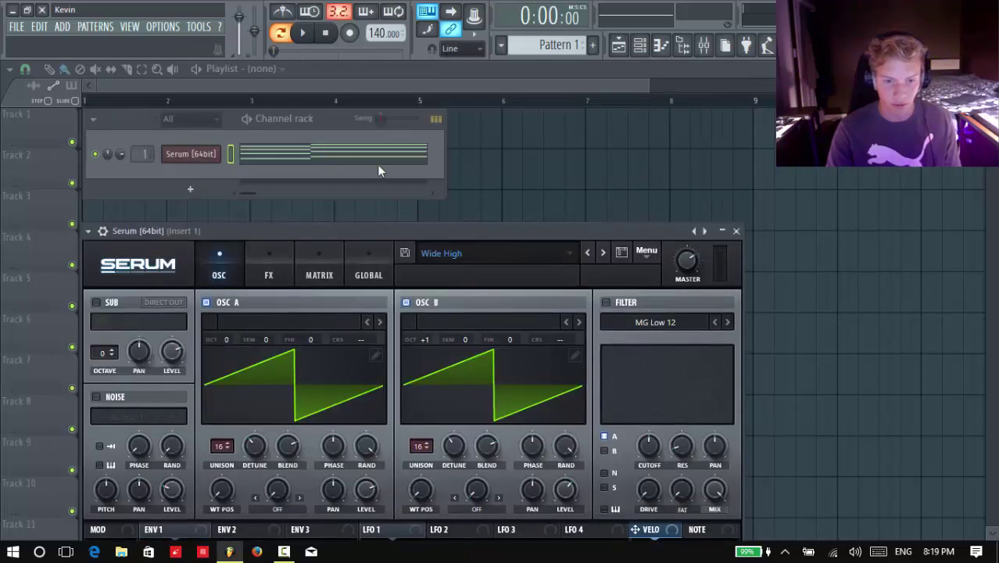
left_click(377, 164)
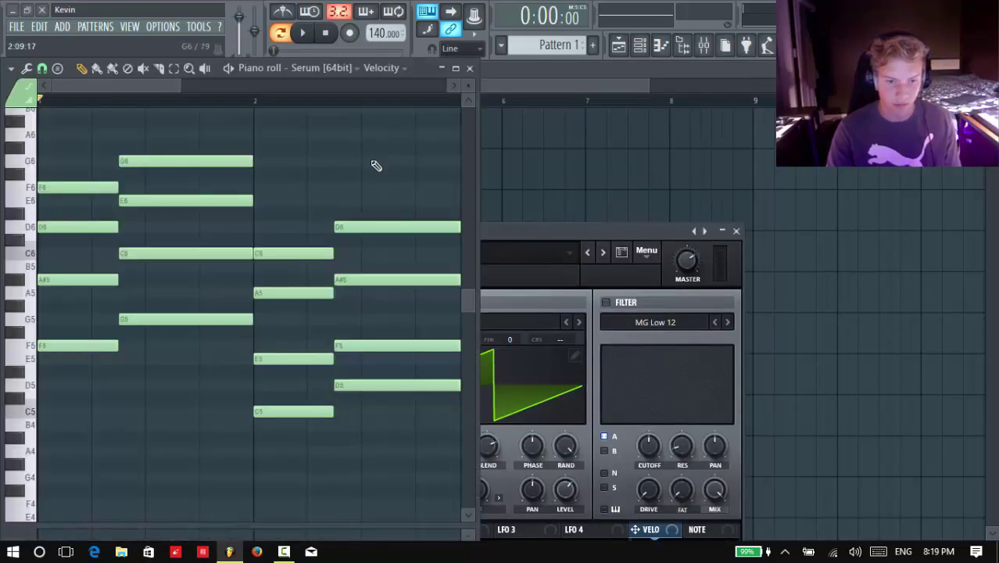
left_click(470, 68)
left_click_drag(418, 230, 419, 104)
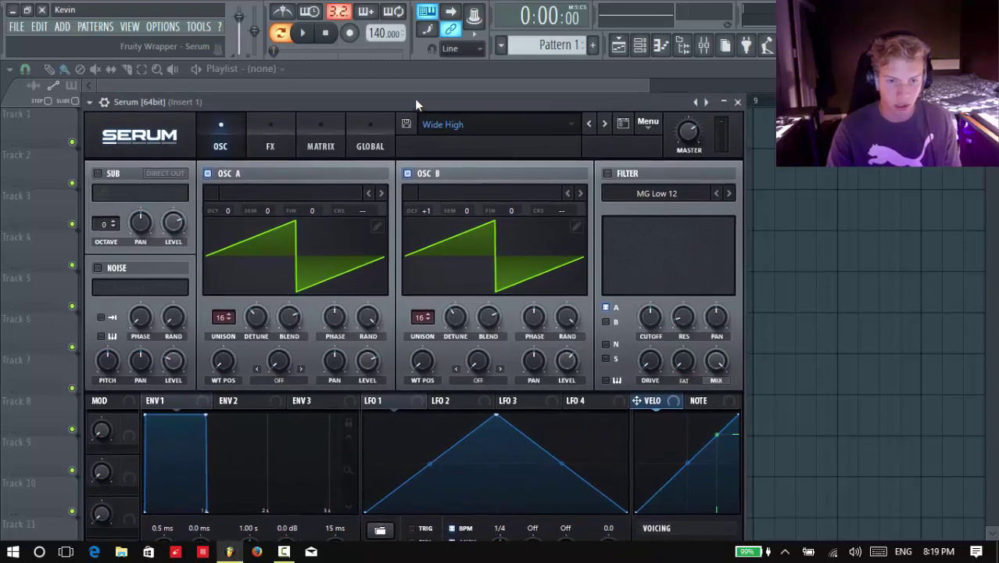
left_click(303, 33)
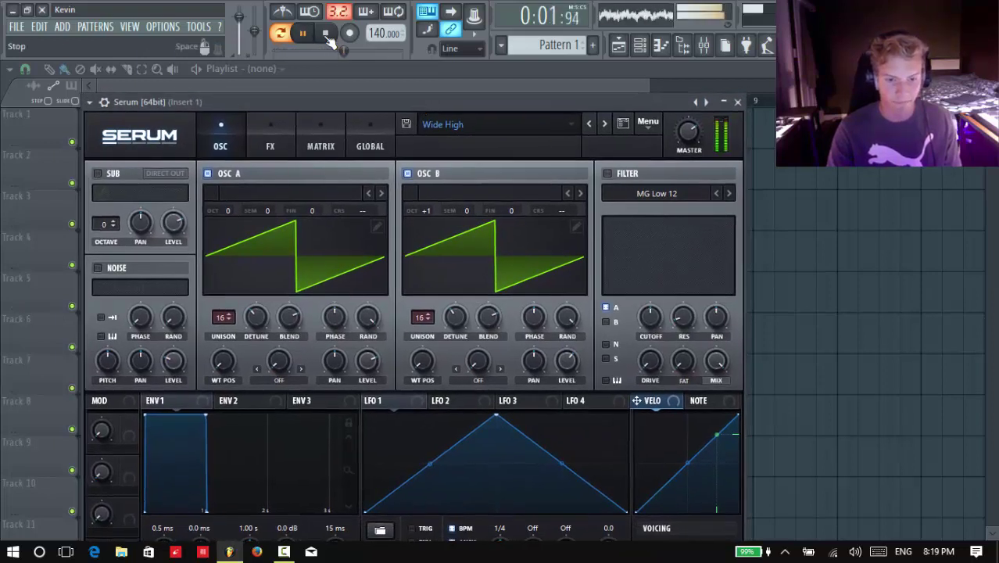
left_click(326, 33)
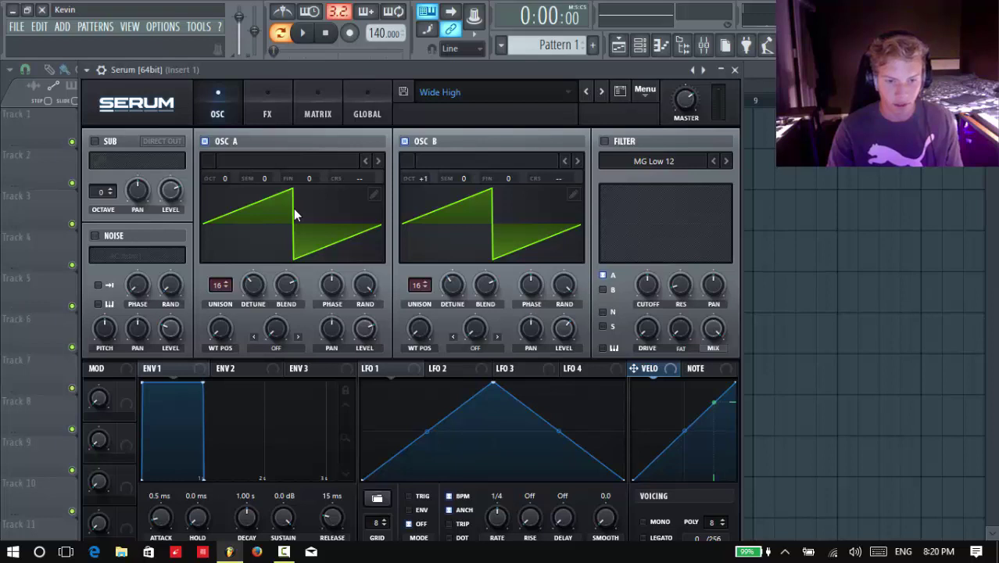
left_click_drag(219, 285, 220, 147)
left_click_drag(256, 286, 257, 284)
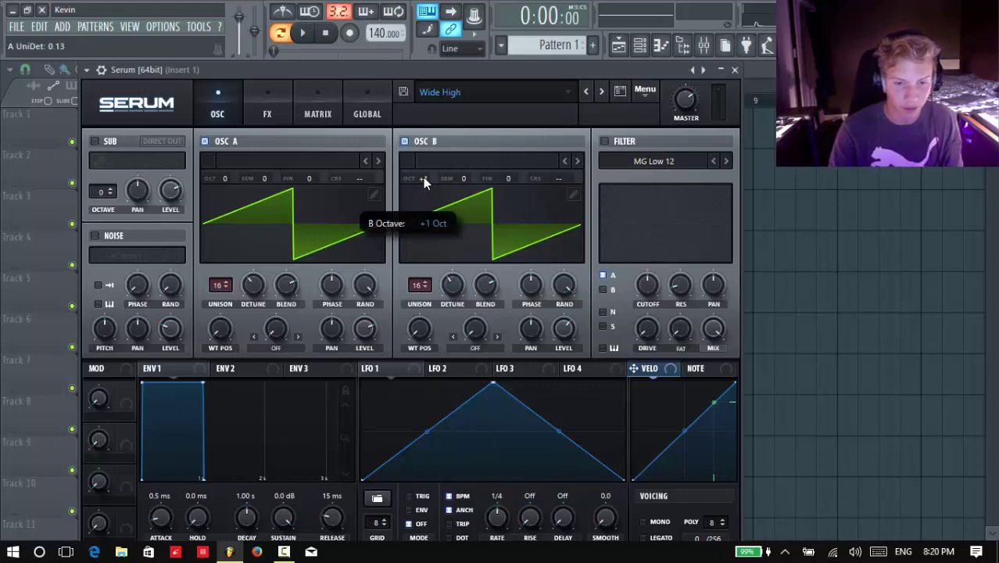
left_click_drag(423, 177, 426, 190)
left_click(304, 34)
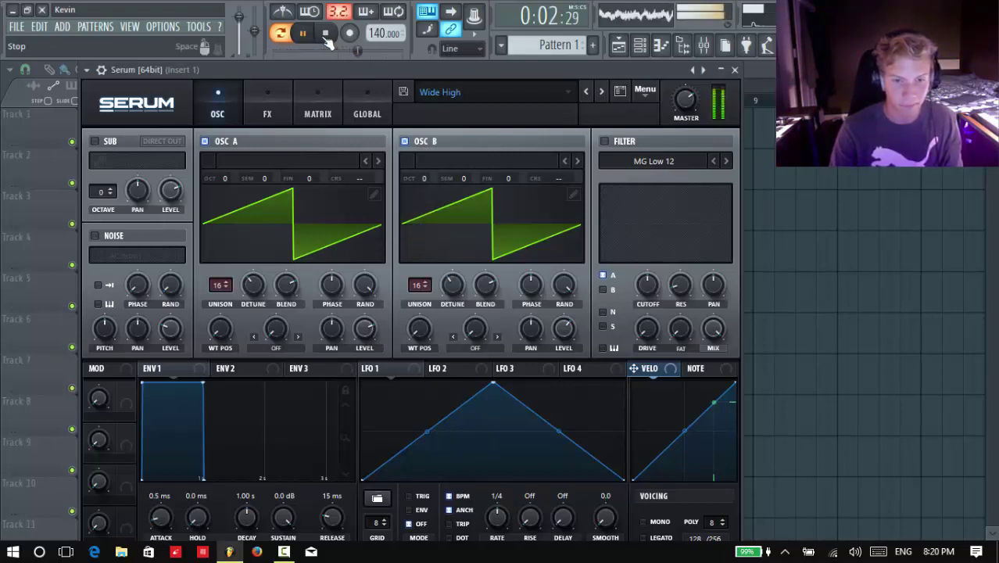
left_click(325, 34)
left_click_drag(428, 178, 422, 163)
left_click(307, 33)
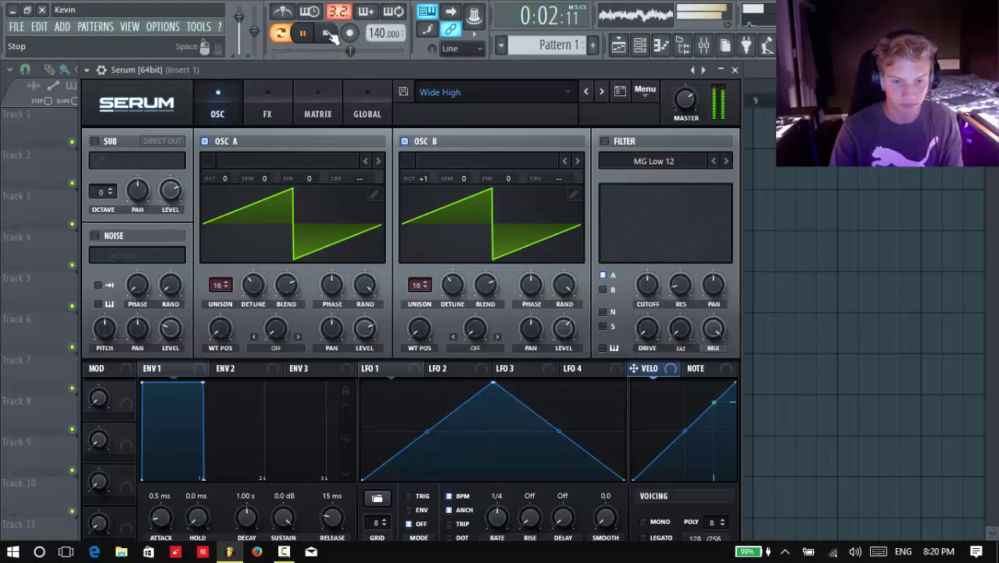
left_click(328, 34)
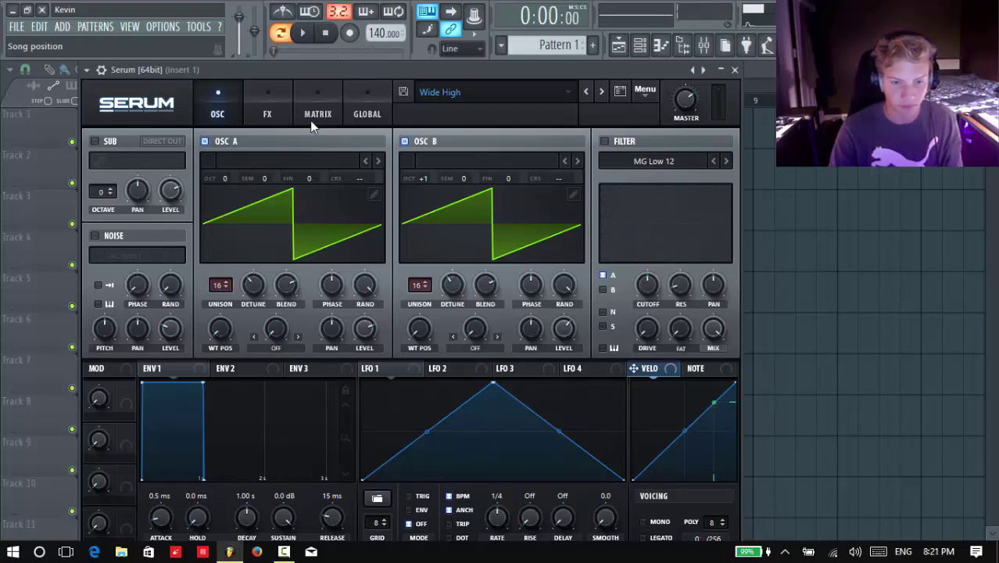
On Serum's FX page, raise the Reverb Mix knob from 20% to about 30%, checking by playback.
left_click(266, 117)
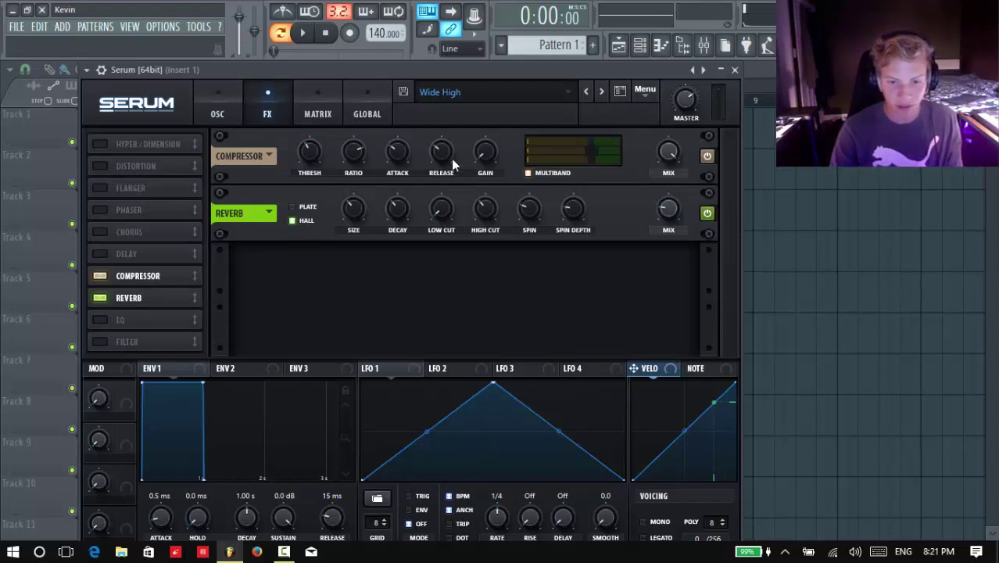
mouse_move(322, 161)
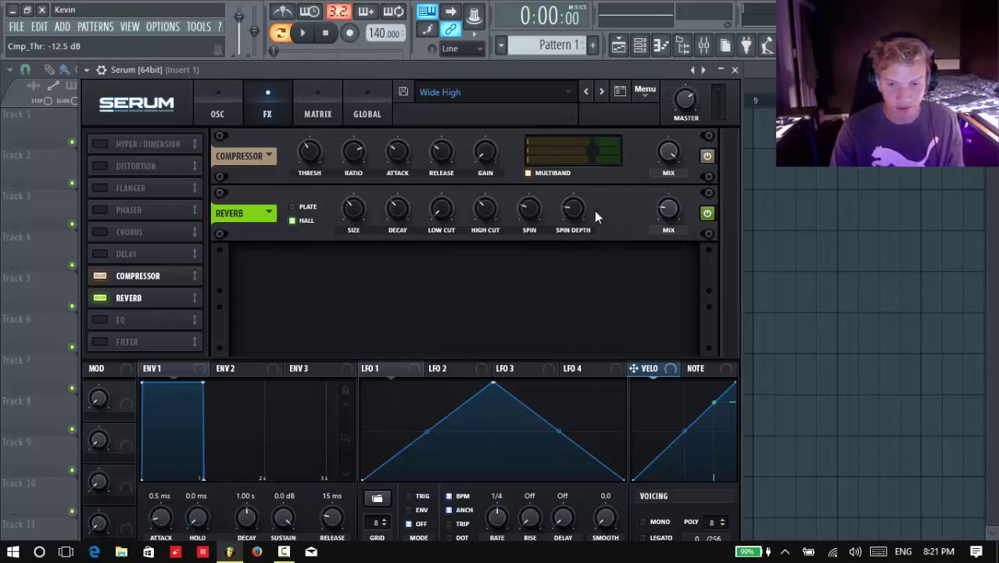
left_click(303, 33)
left_click(341, 37)
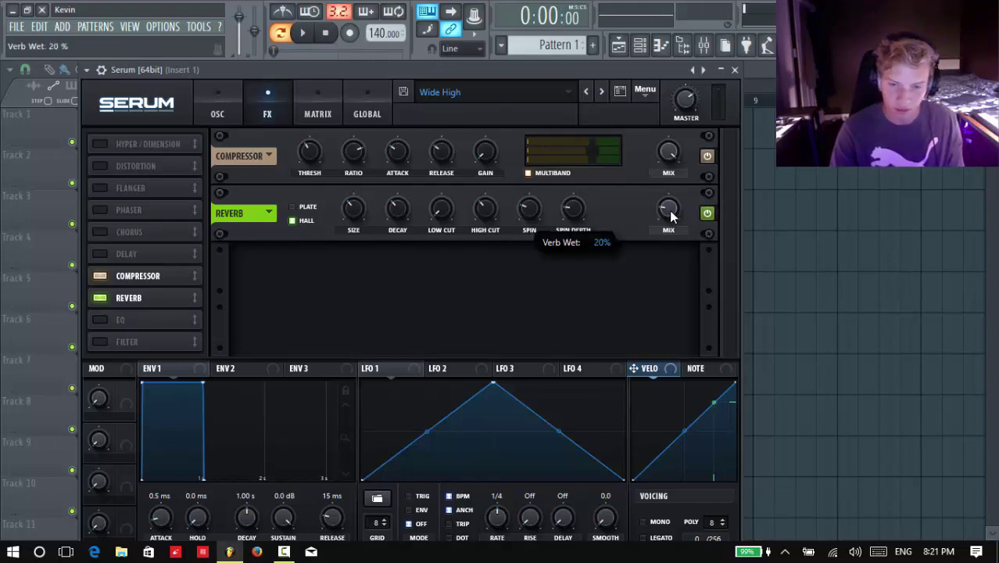
left_click_drag(670, 210, 665, 189)
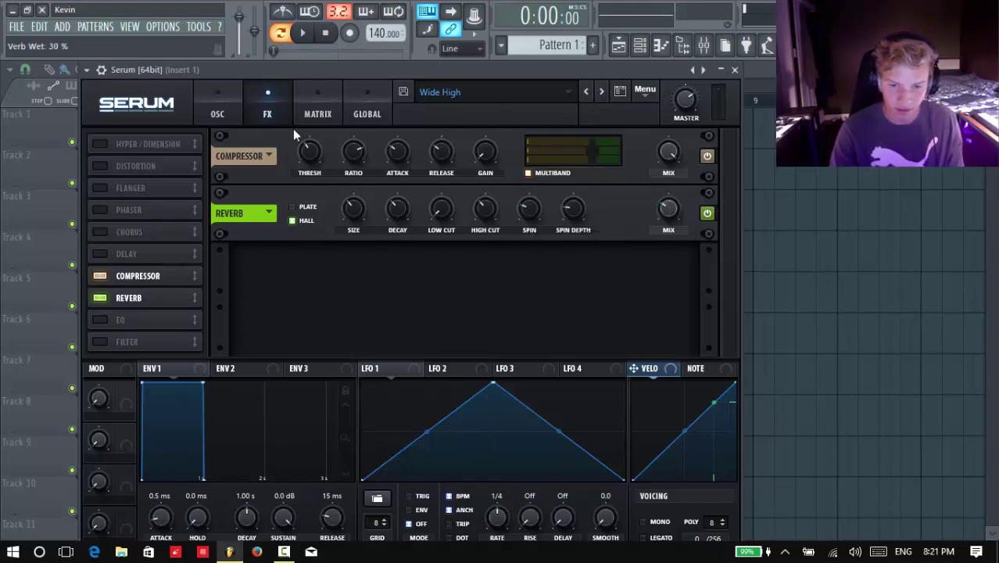
left_click(304, 34)
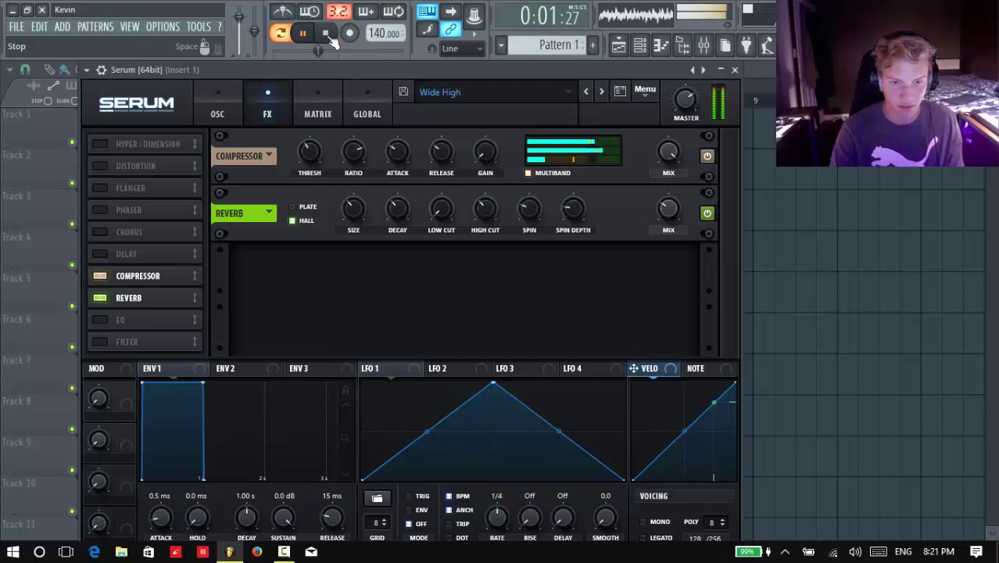
left_click(325, 32)
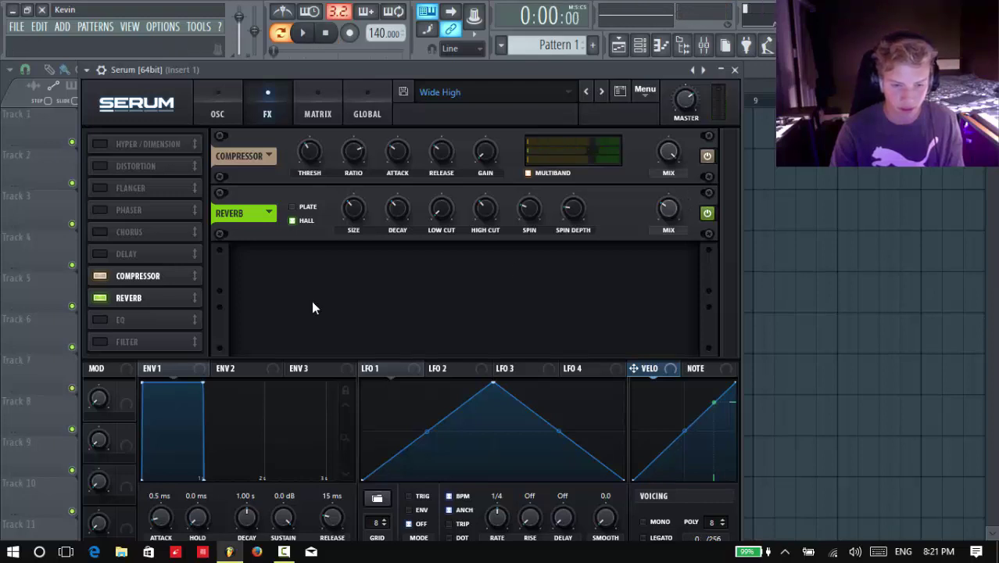
left_click_drag(668, 220, 668, 219)
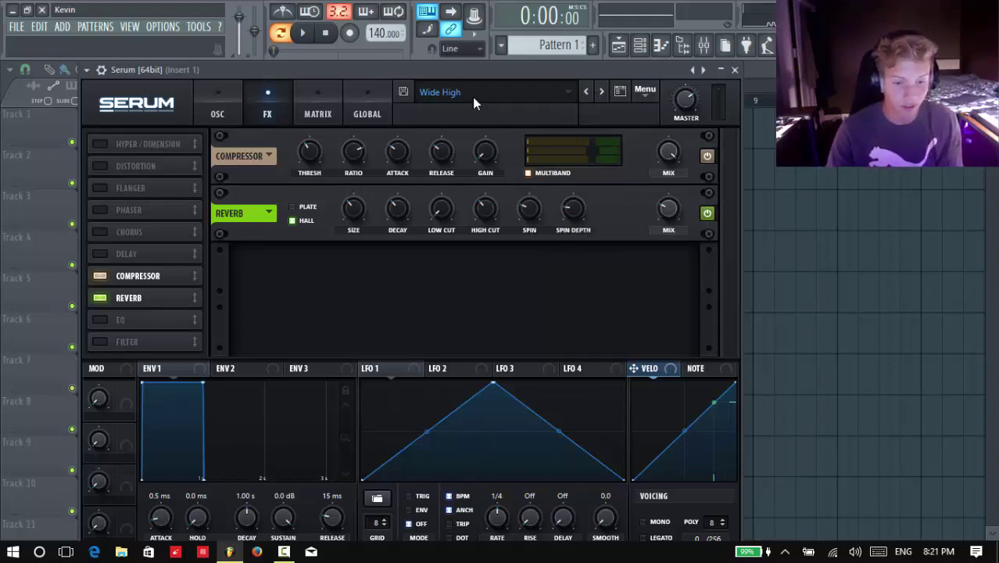
left_click(212, 109)
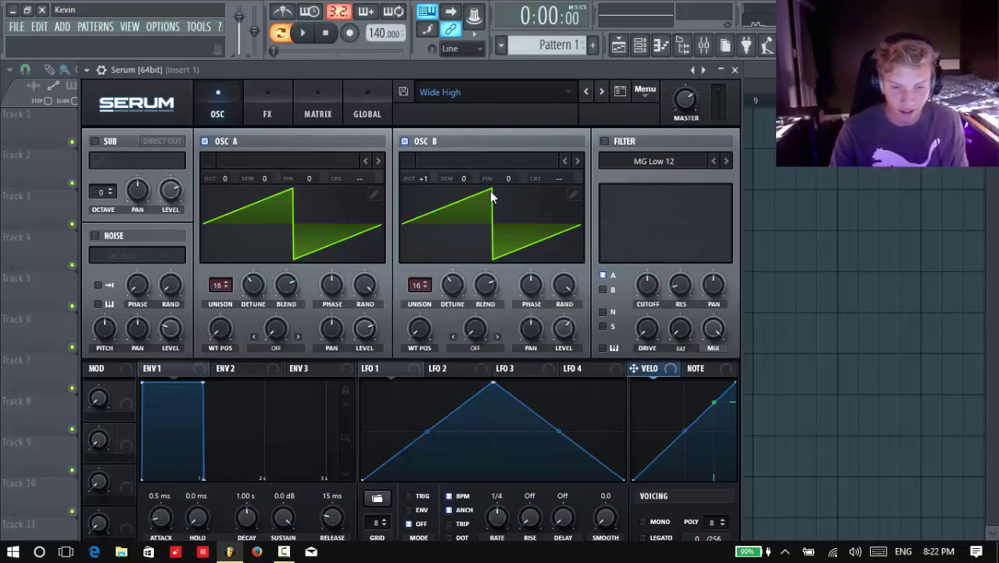
Compare the sound with oscillator B off and back on, then close the Serum window.
left_click(423, 139)
left_click(426, 145)
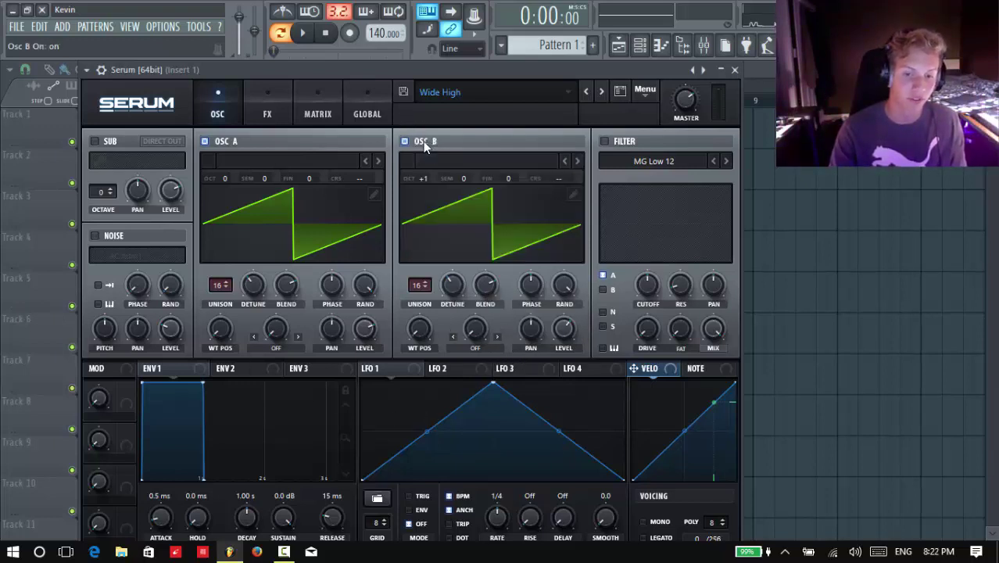
mouse_move(563, 335)
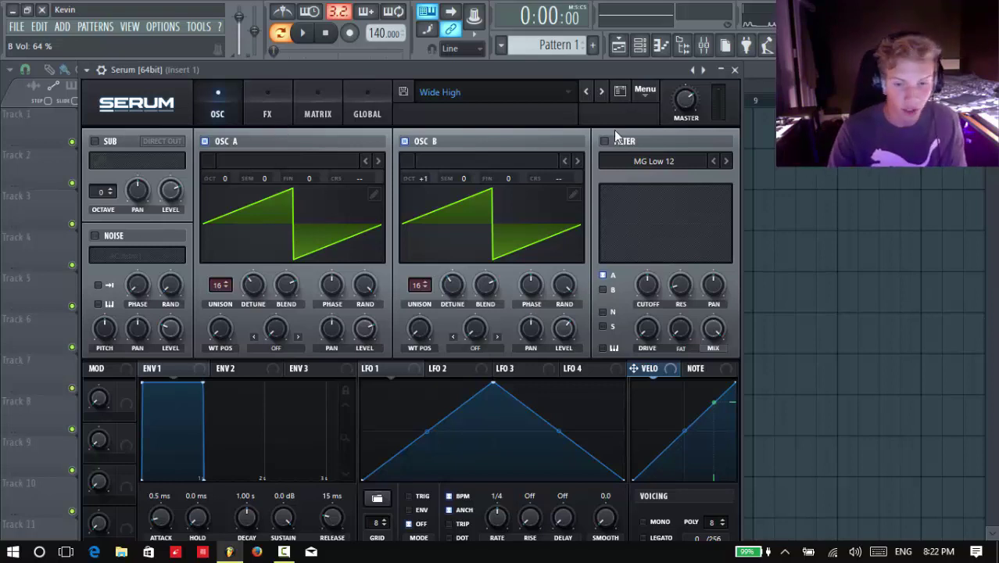
left_click(734, 70)
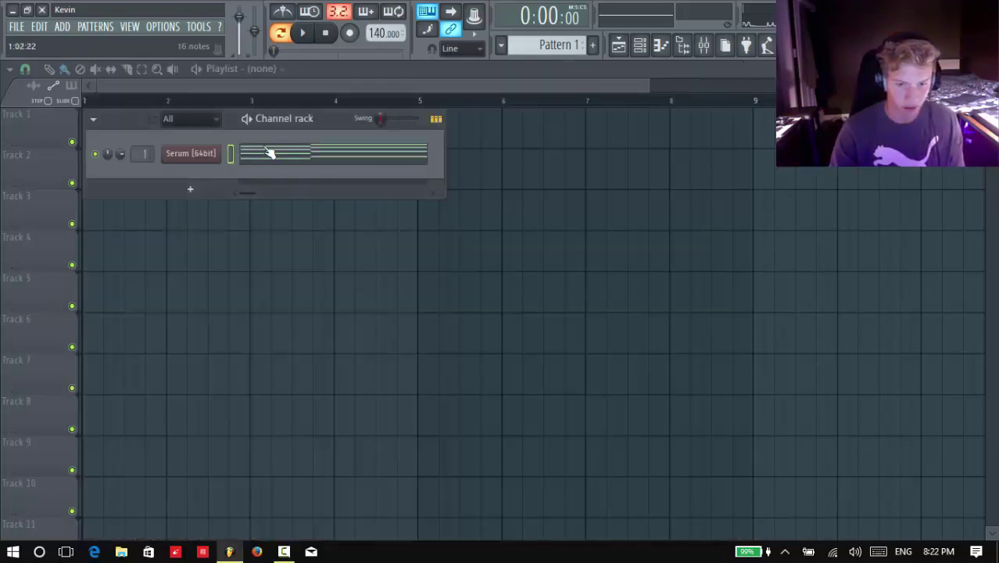
Clone the Serum channel as Serum #2 and paste the first channel's step pattern into it.
right_click(200, 154)
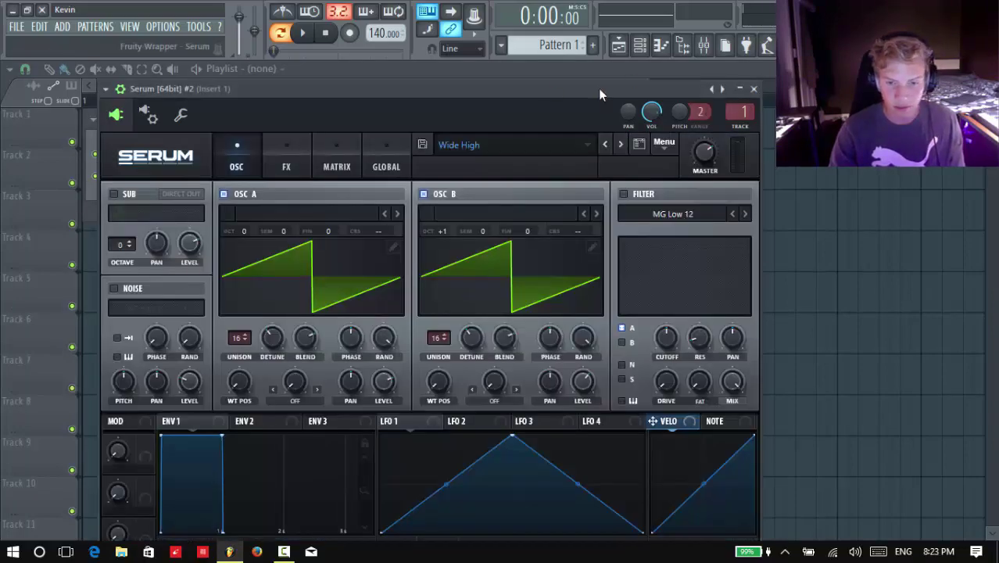
left_click_drag(598, 87, 599, 300)
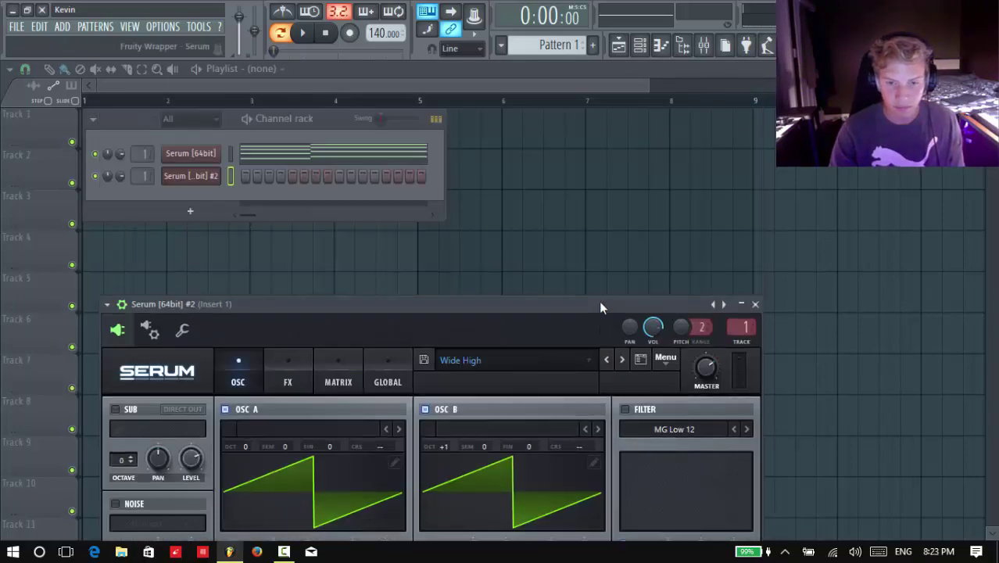
right_click(218, 172)
left_click(359, 169)
right_click(193, 178)
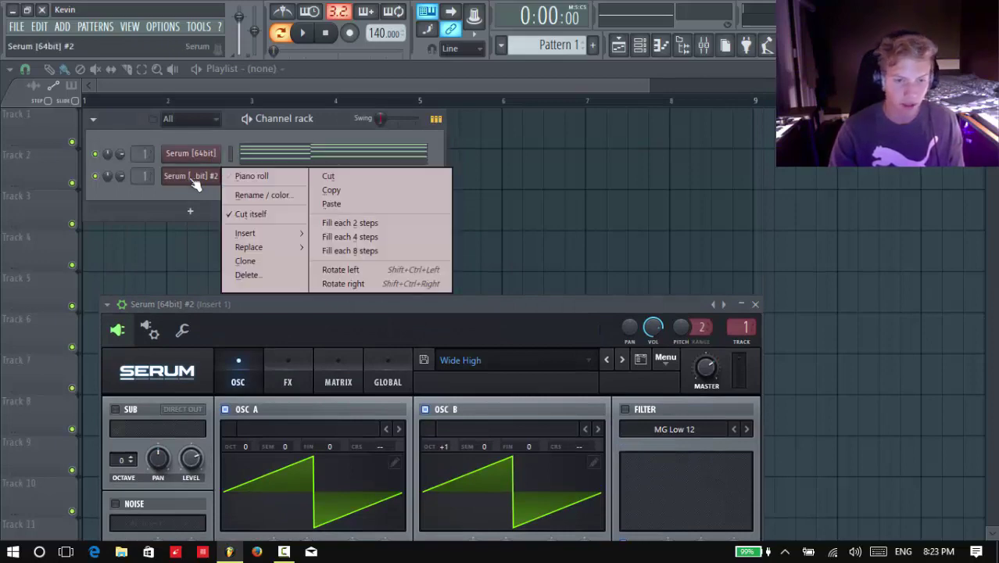
left_click(335, 203)
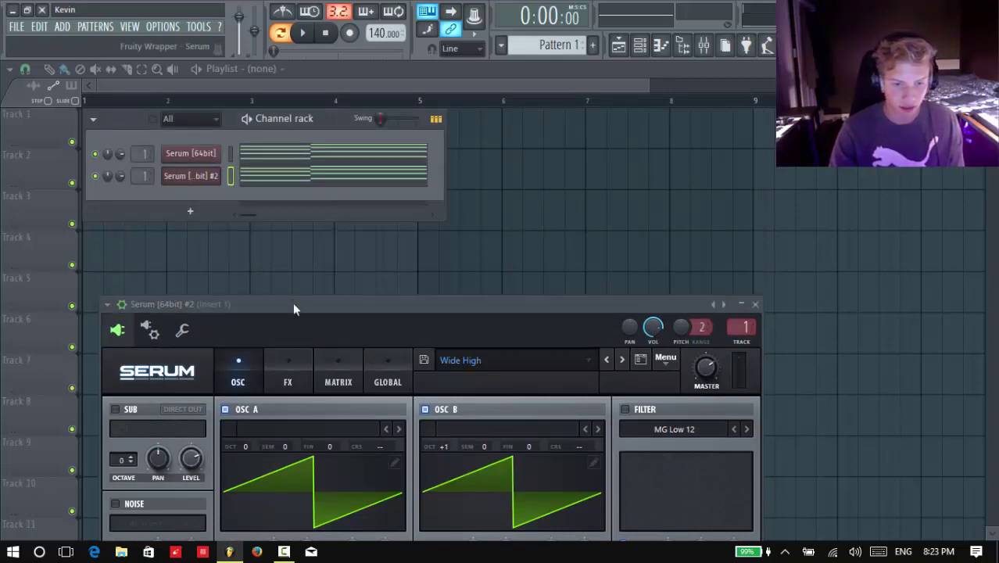
left_click_drag(292, 303, 275, 79)
Load the Synth Stack 'Narrow Low' preset into the second Serum.
left_click(479, 127)
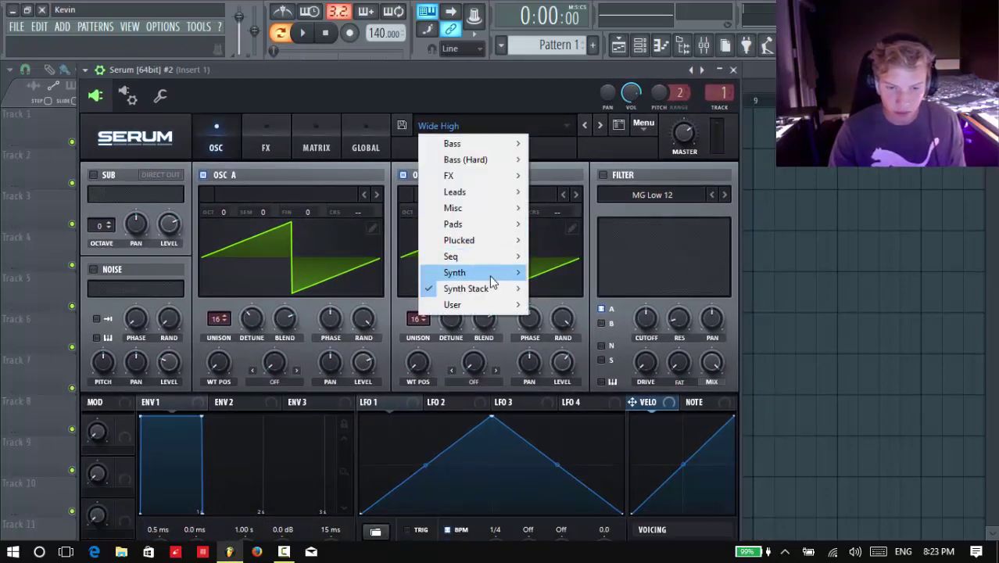
mouse_move(492, 289)
left_click(368, 305)
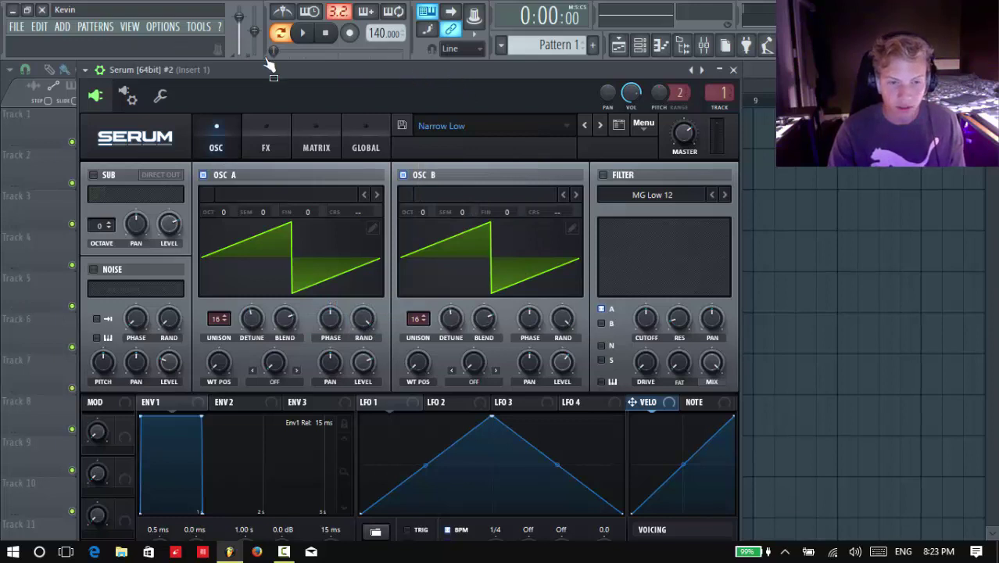
left_click(100, 70)
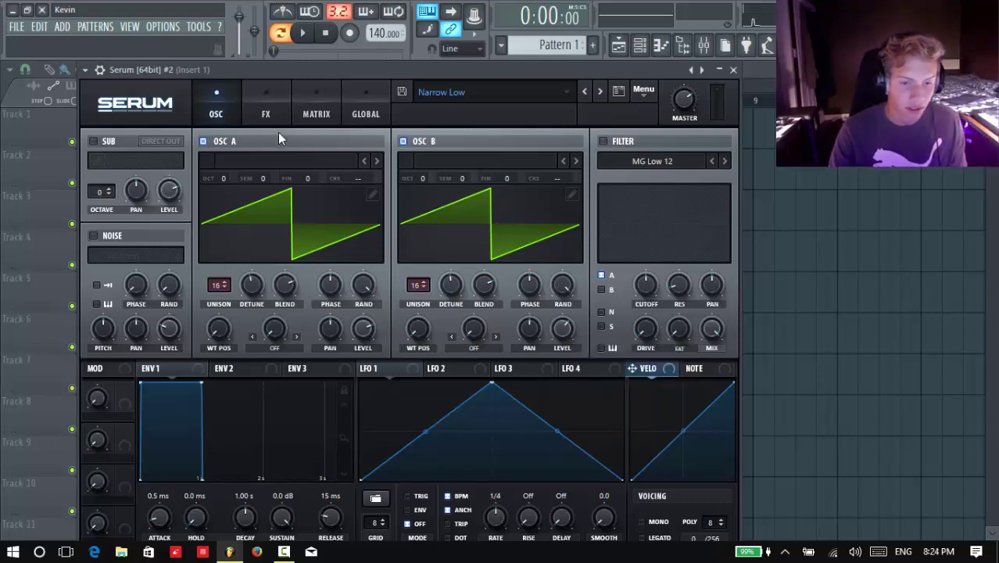
View the Narrow Low effects rack and play the pattern to hear it.
left_click(267, 113)
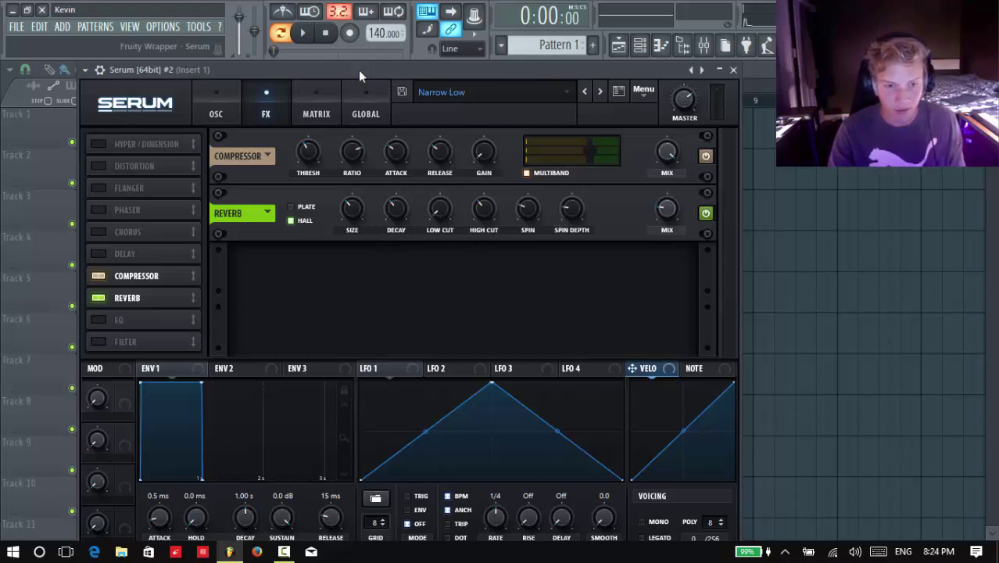
left_click(303, 32)
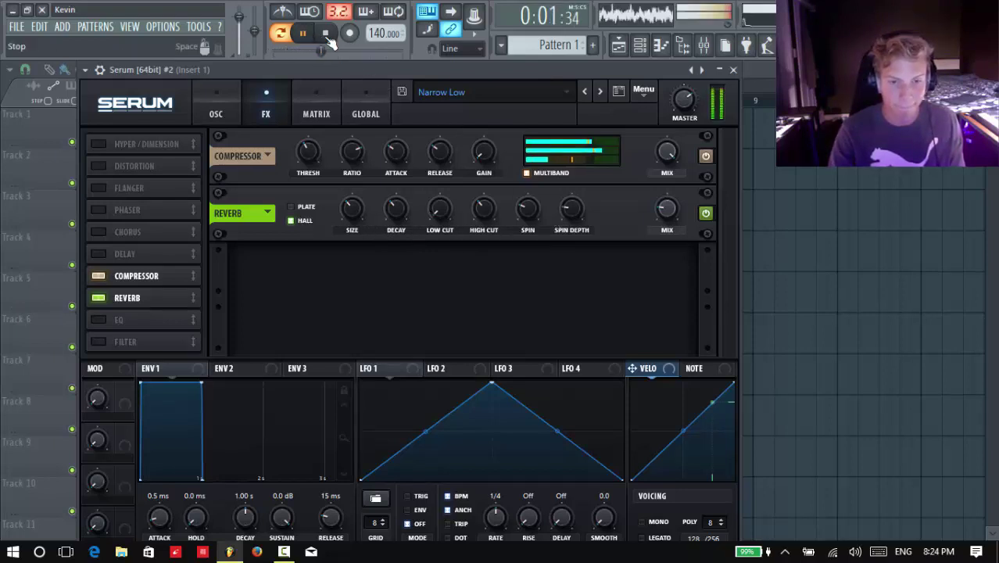
left_click(328, 37)
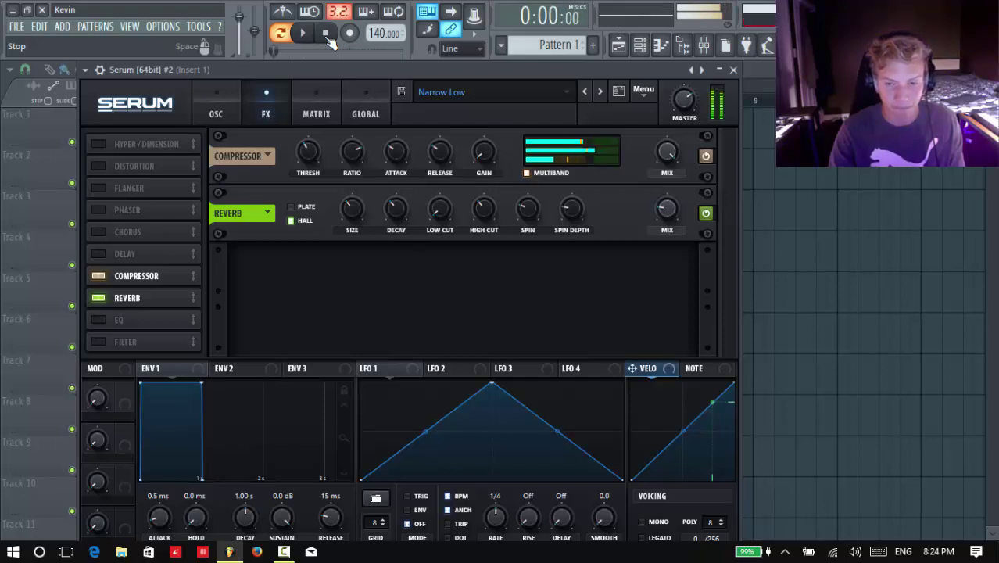
Assign the second Serum channel to a free mixer insert from its plugin options.
left_click(704, 46)
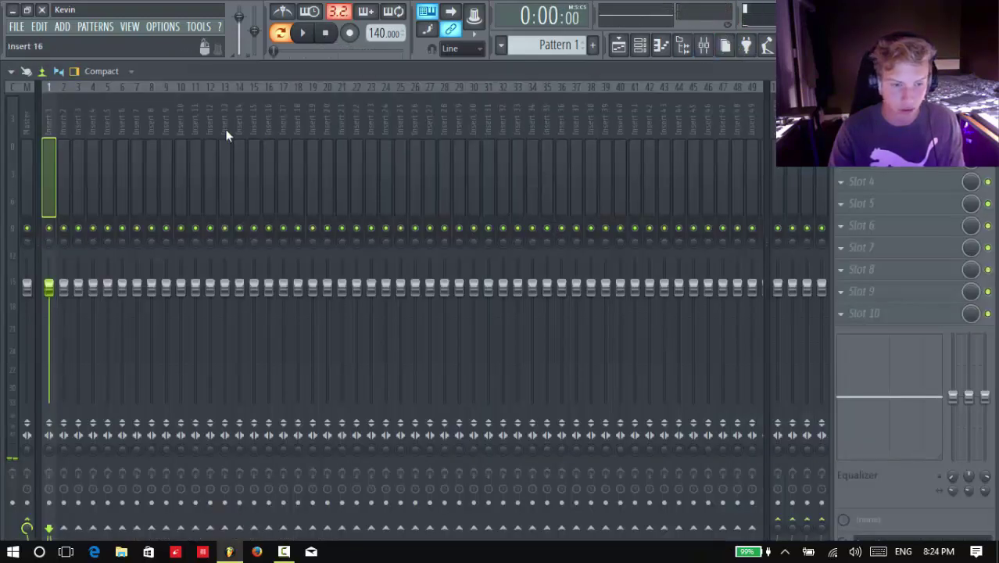
left_click(28, 142)
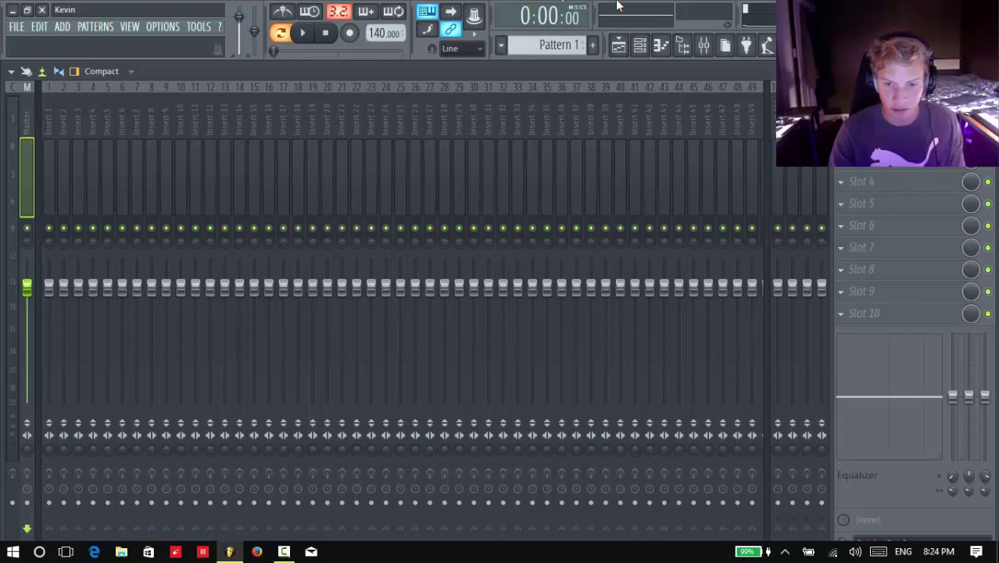
left_click(620, 49)
left_click(639, 47)
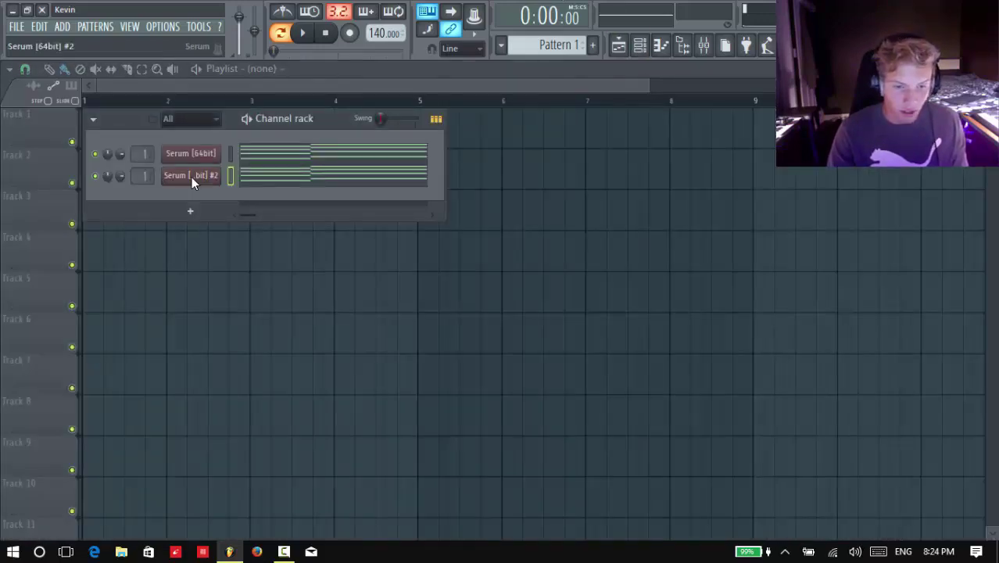
left_click(192, 176)
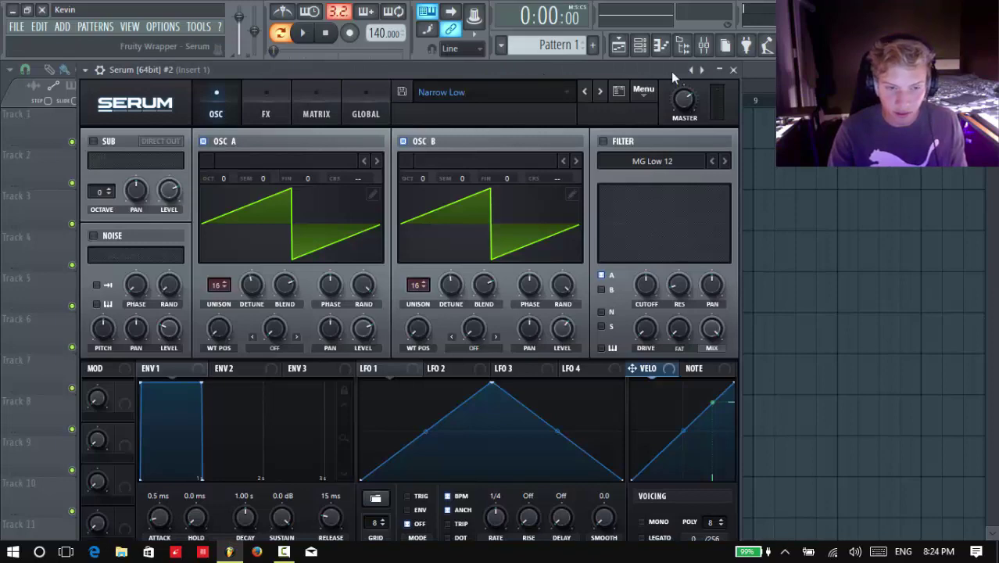
left_click(85, 71)
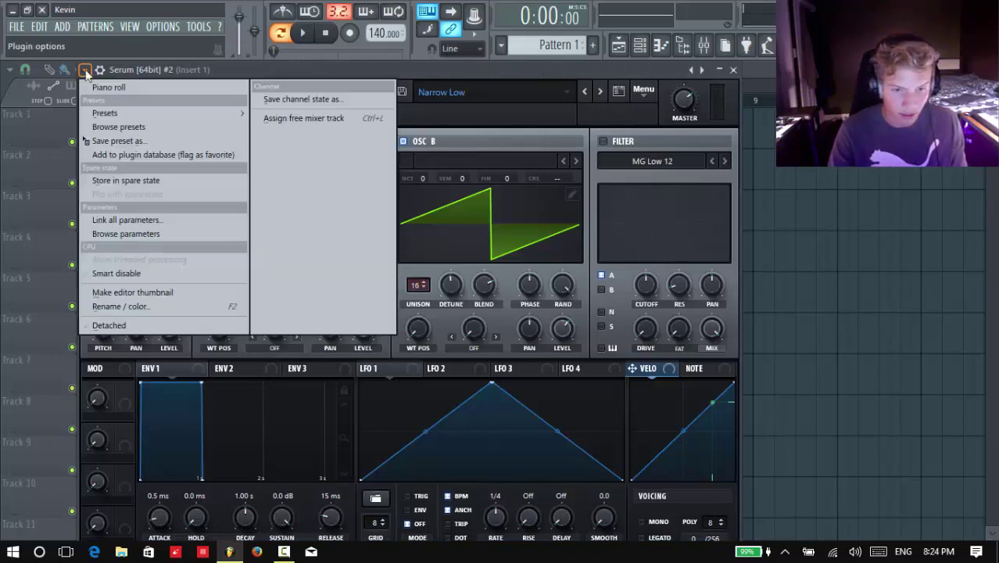
left_click(285, 118)
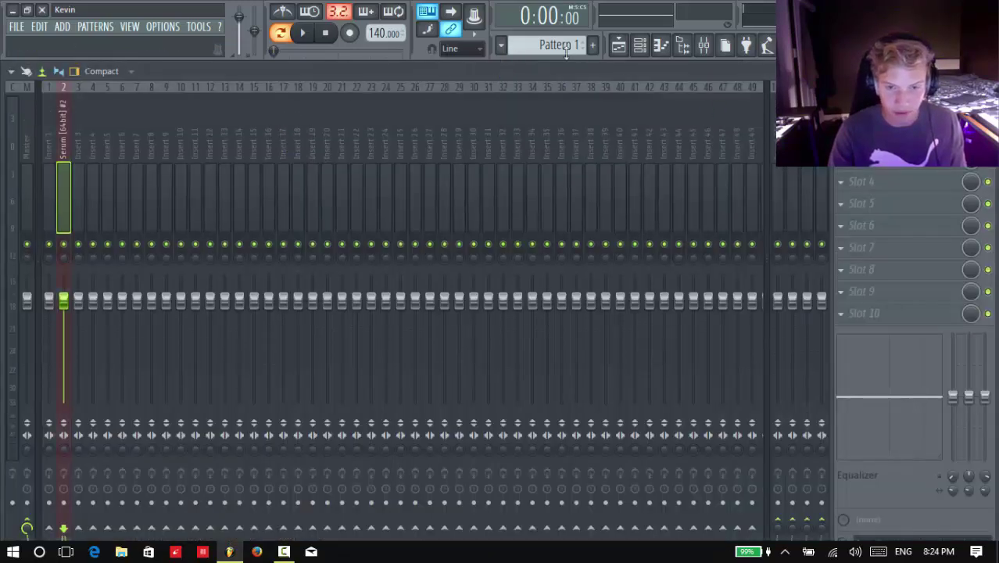
Assign the first Serum channel to its own free mixer insert.
left_click(623, 45)
left_click(643, 47)
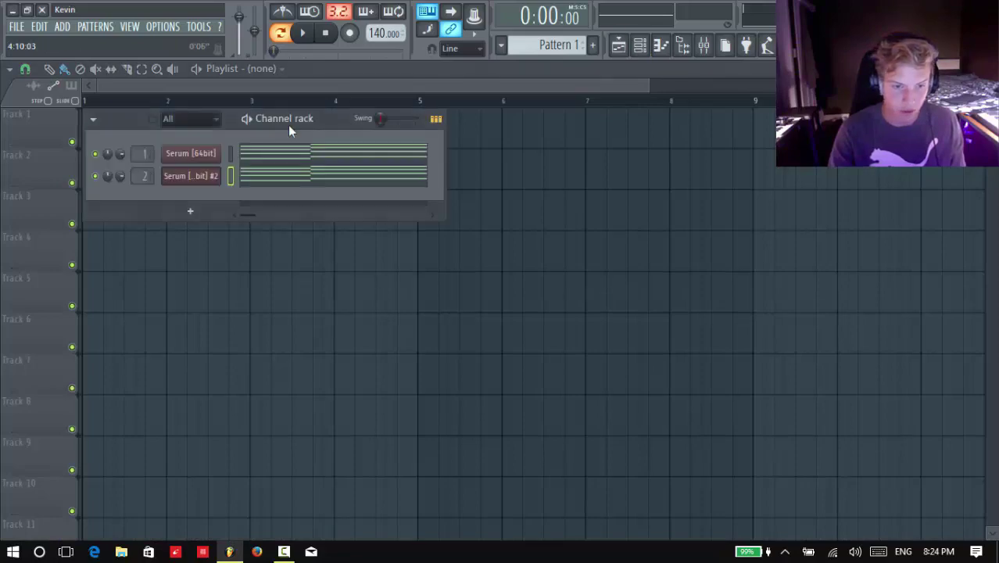
left_click(193, 162)
left_click(85, 70)
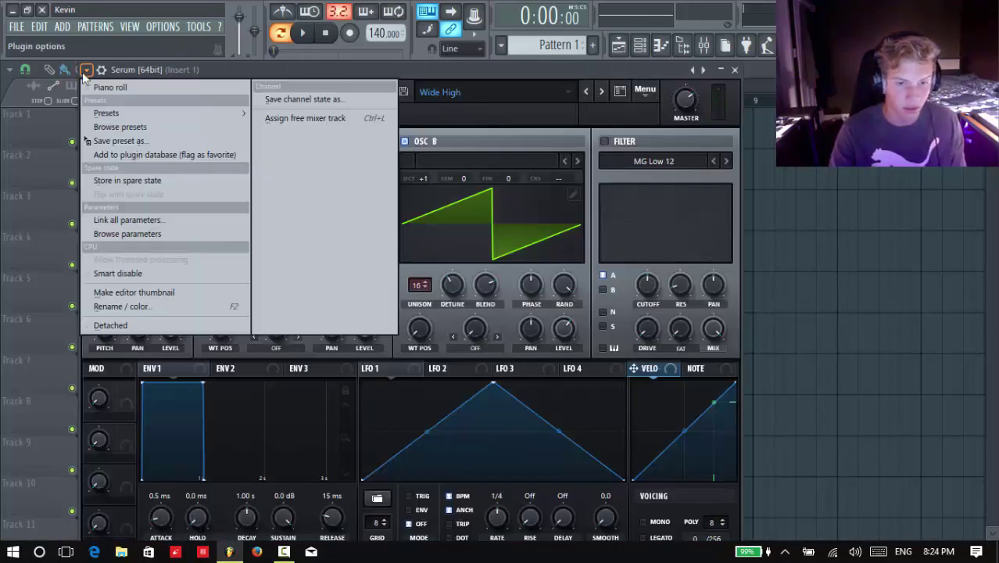
left_click(285, 120)
Lower the insert 2 and 3 faders to about -10.2 dB and -10.6 dB while playing back.
left_click(62, 149)
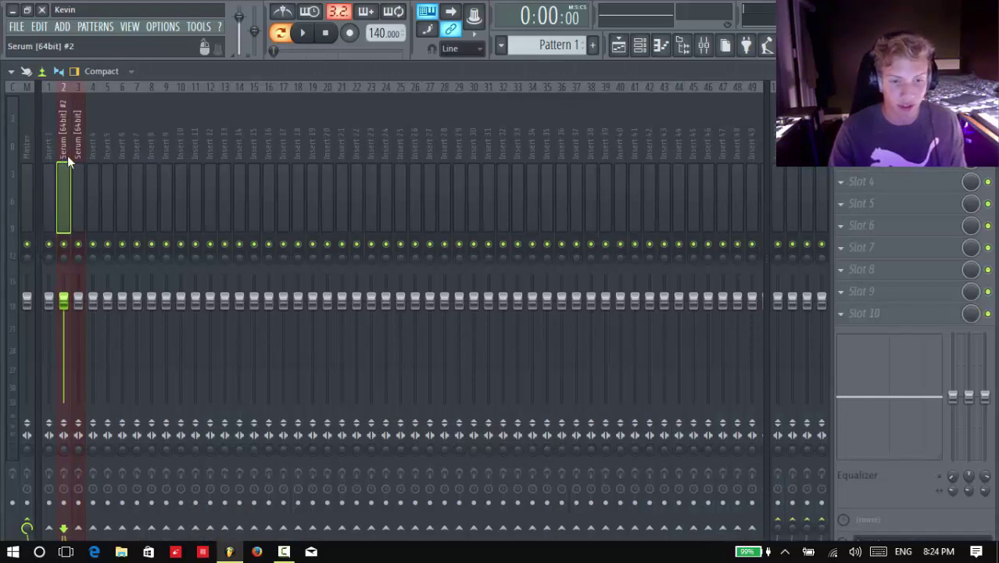
left_click(302, 33)
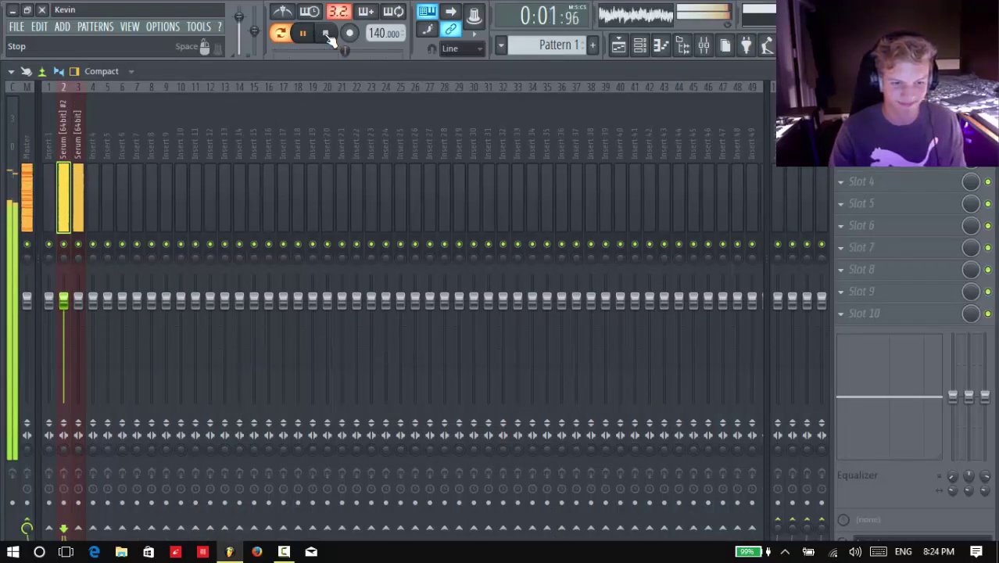
left_click(326, 33)
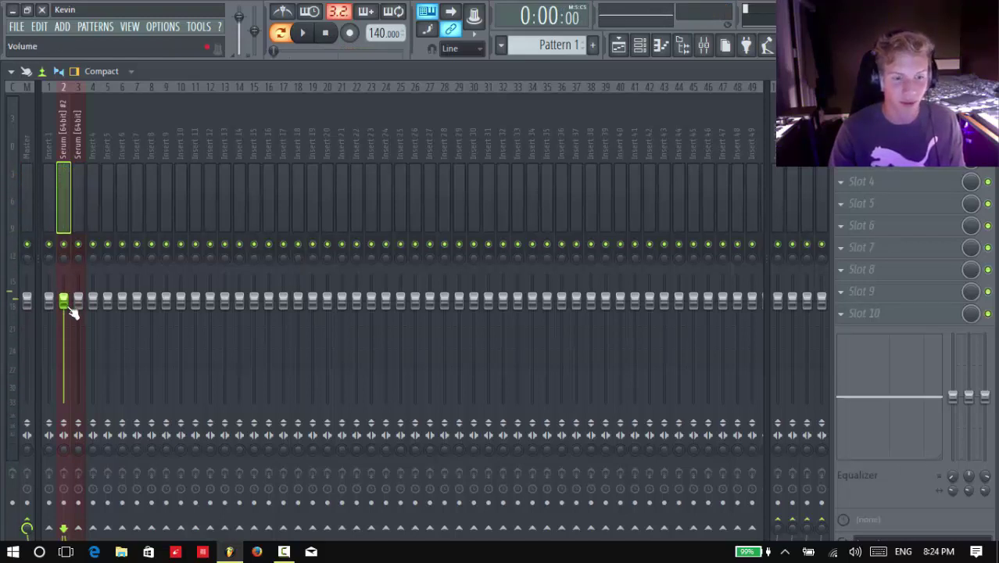
left_click_drag(70, 309, 70, 339)
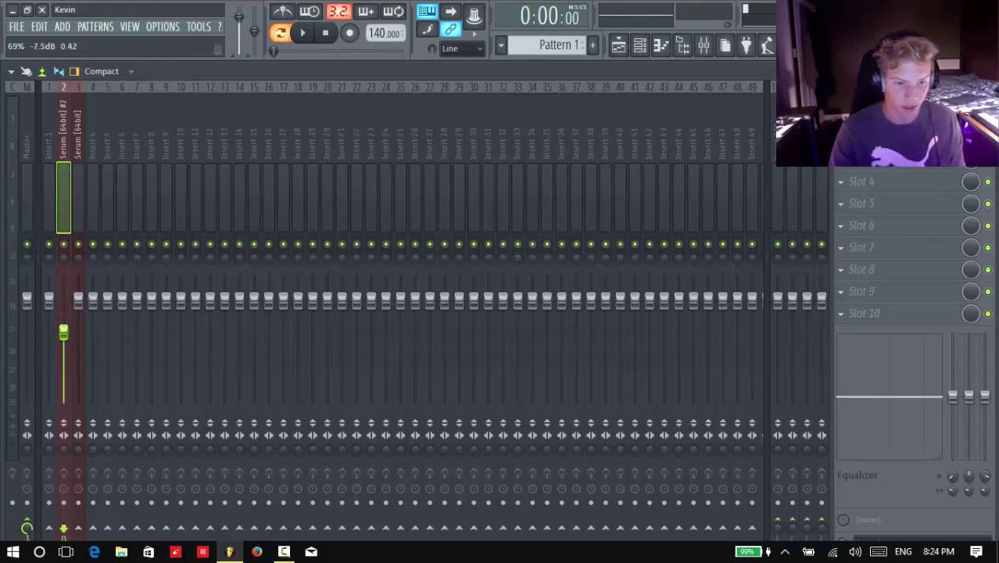
left_click_drag(78, 300, 63, 341)
left_click(64, 336)
left_click(303, 33)
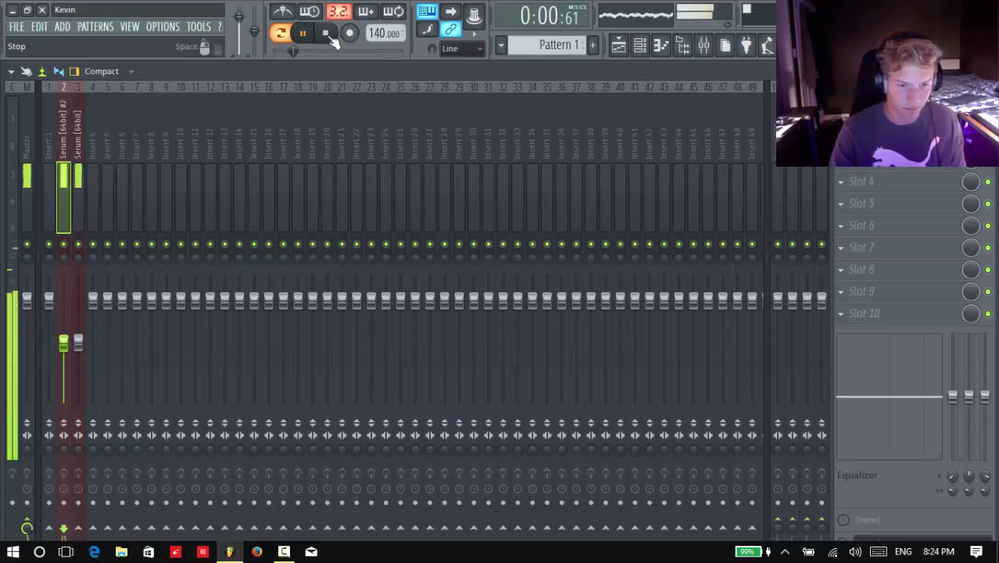
left_click_drag(78, 342, 78, 344)
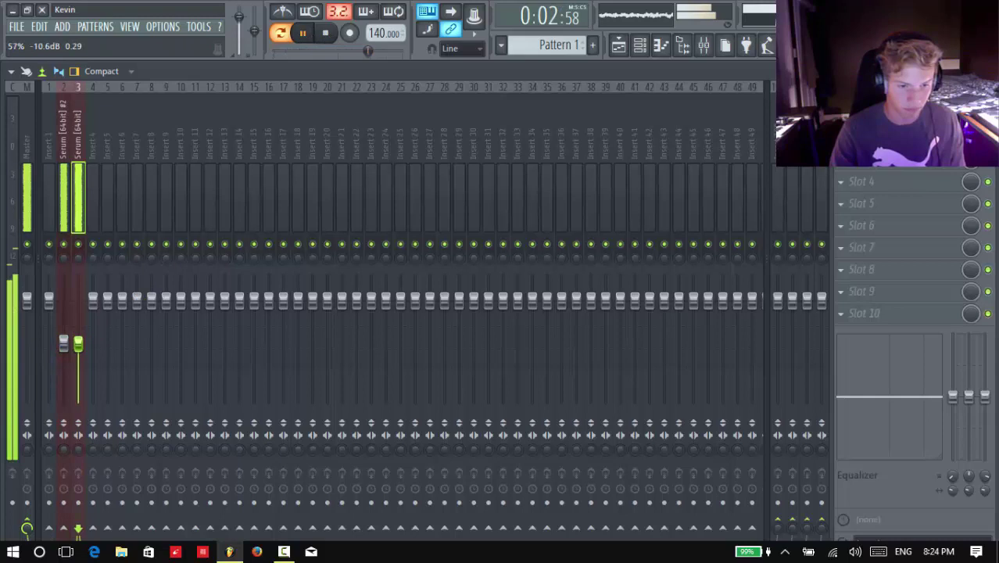
key("space")
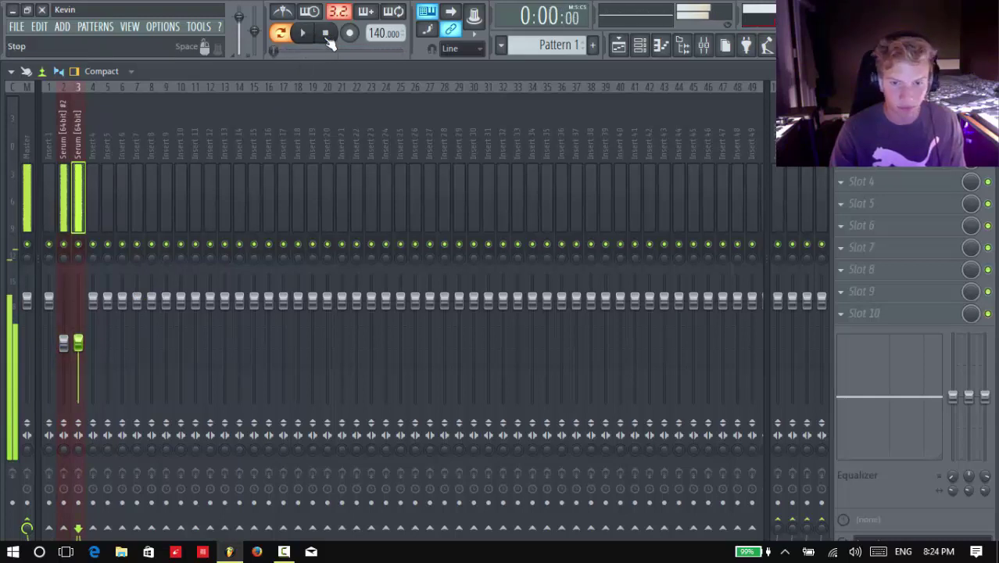
Play the layers with and without Serum #2 muted in the channel rack, then unmute it.
left_click(640, 45)
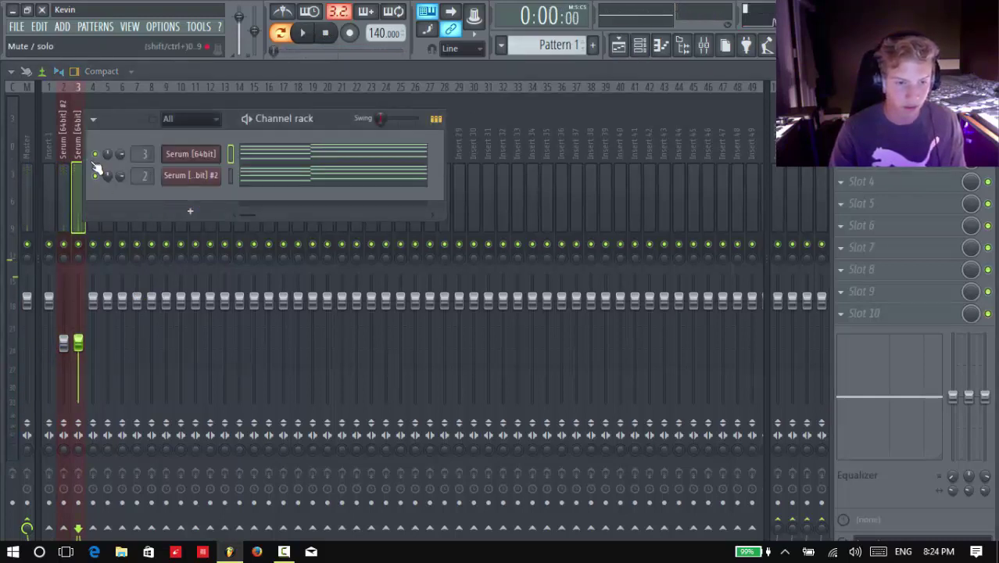
left_click(303, 32)
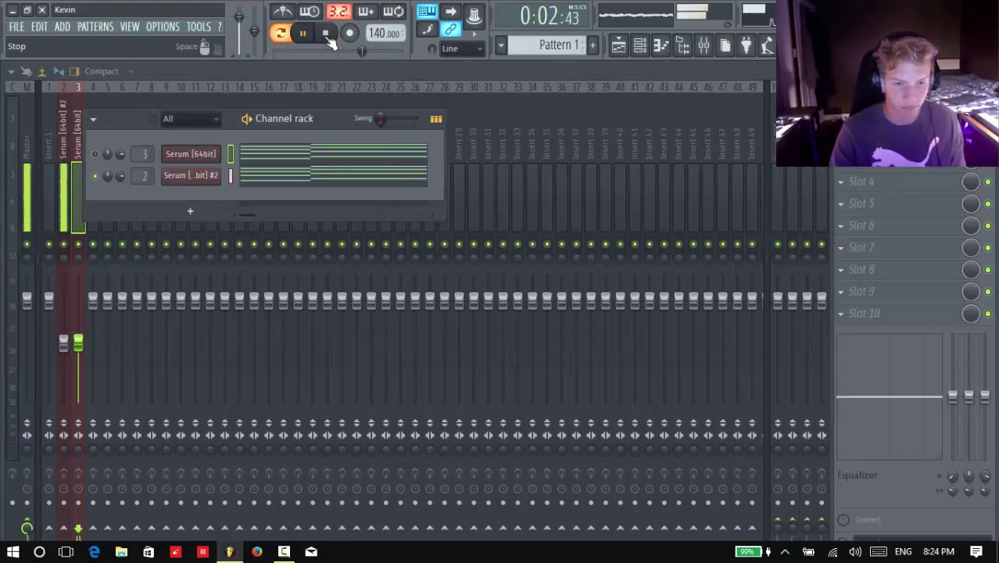
left_click(326, 34)
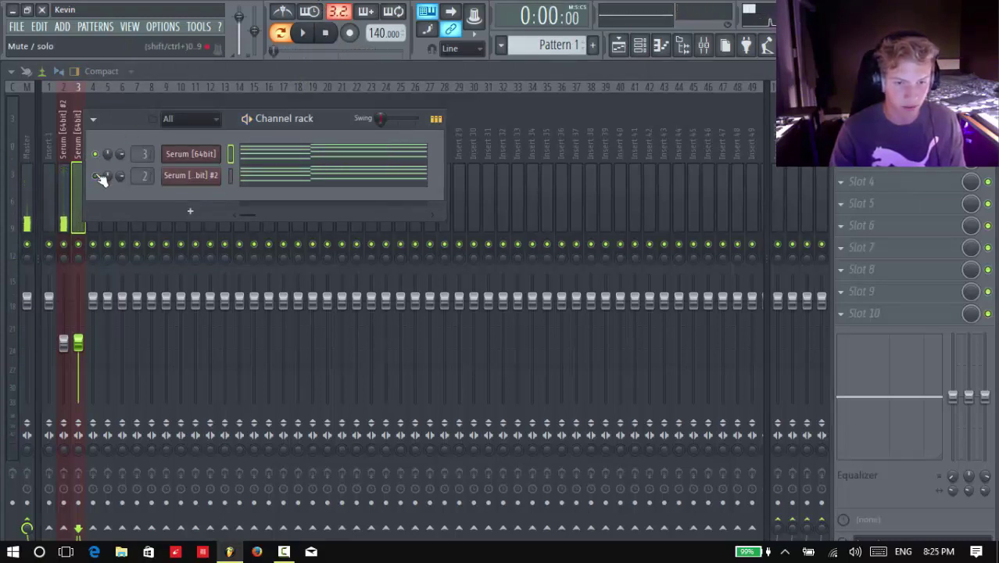
left_click(96, 175)
left_click(303, 32)
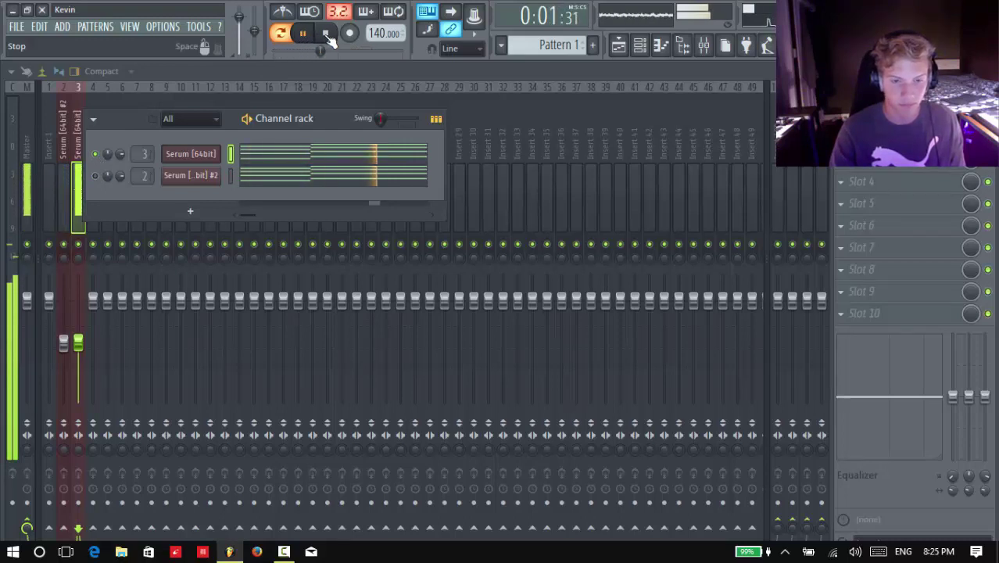
left_click(326, 34)
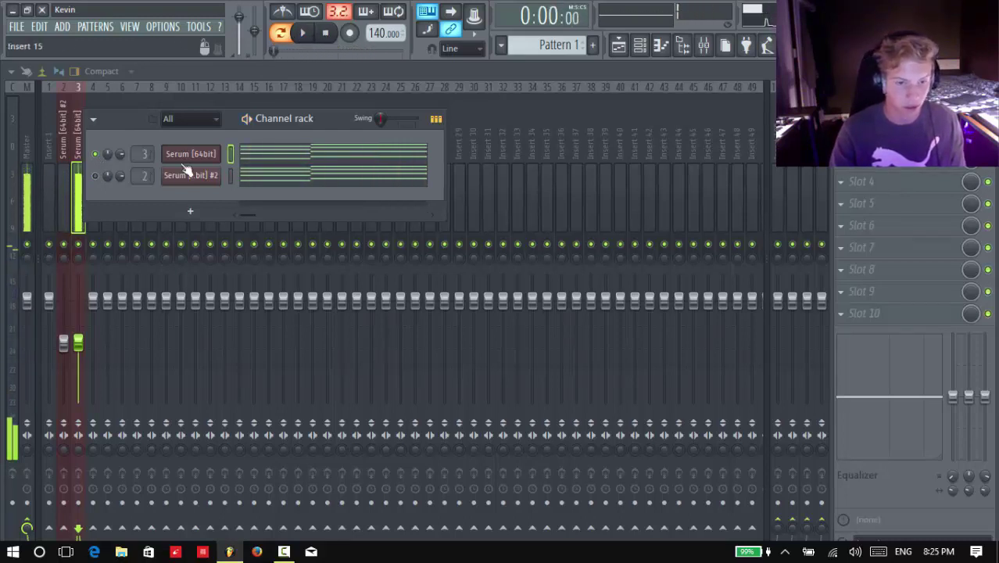
left_click(94, 175)
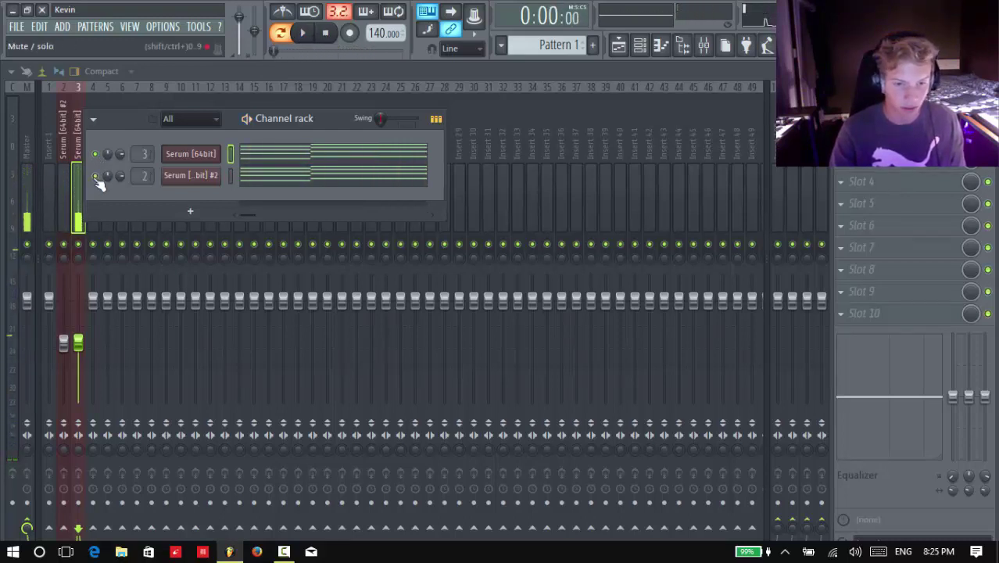
Insert a new Serum (64bit) channel from the channel context menu.
right_click(199, 159)
mouse_move(278, 213)
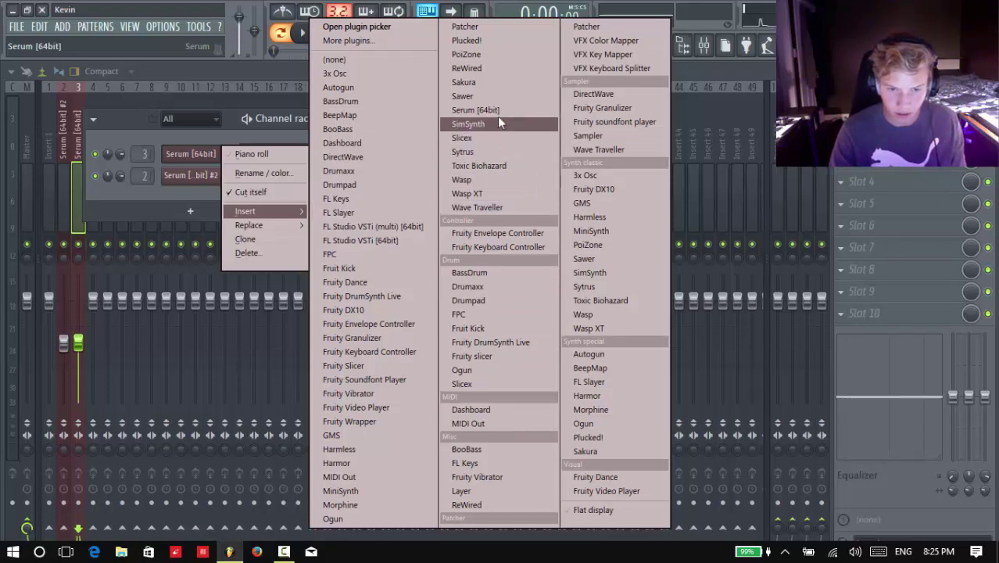
left_click(479, 110)
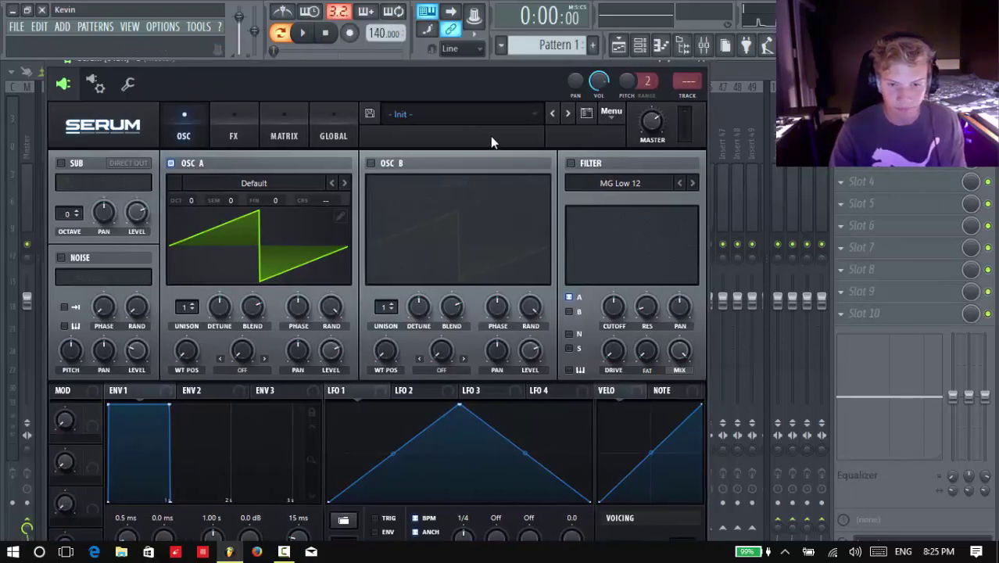
Load the 'Bass Support' preset from Serum's Synth Stack bank.
left_click(501, 112)
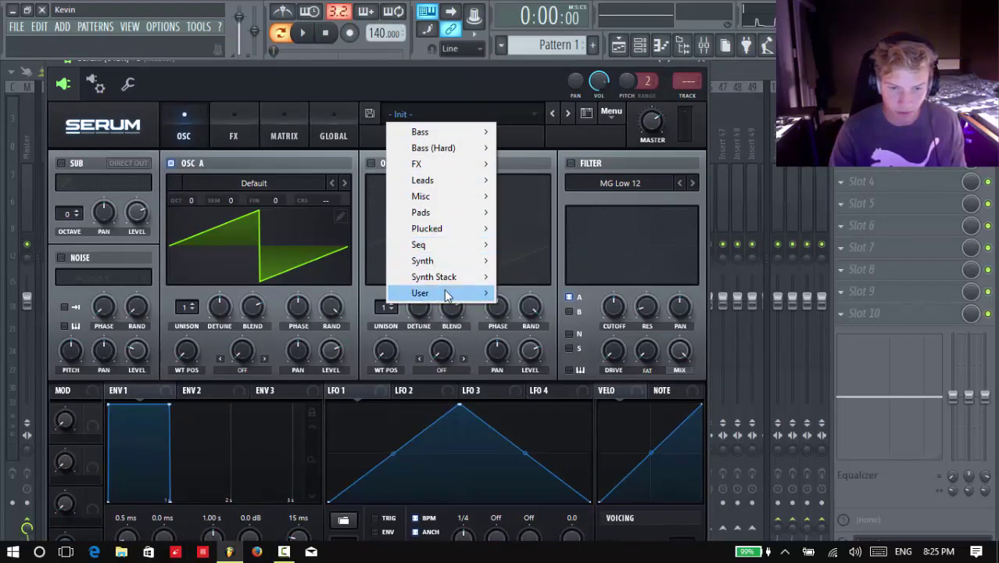
mouse_move(437, 278)
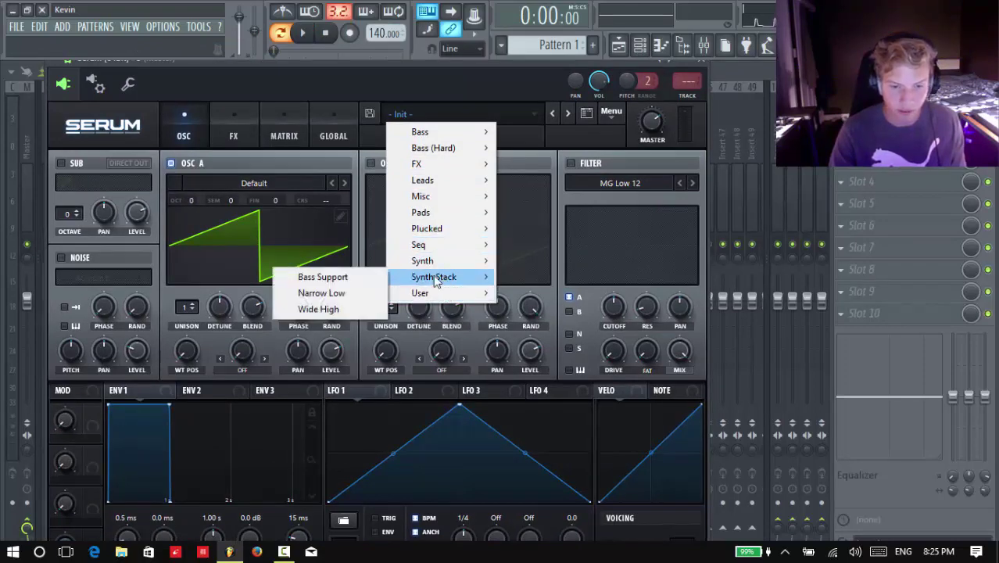
left_click(362, 278)
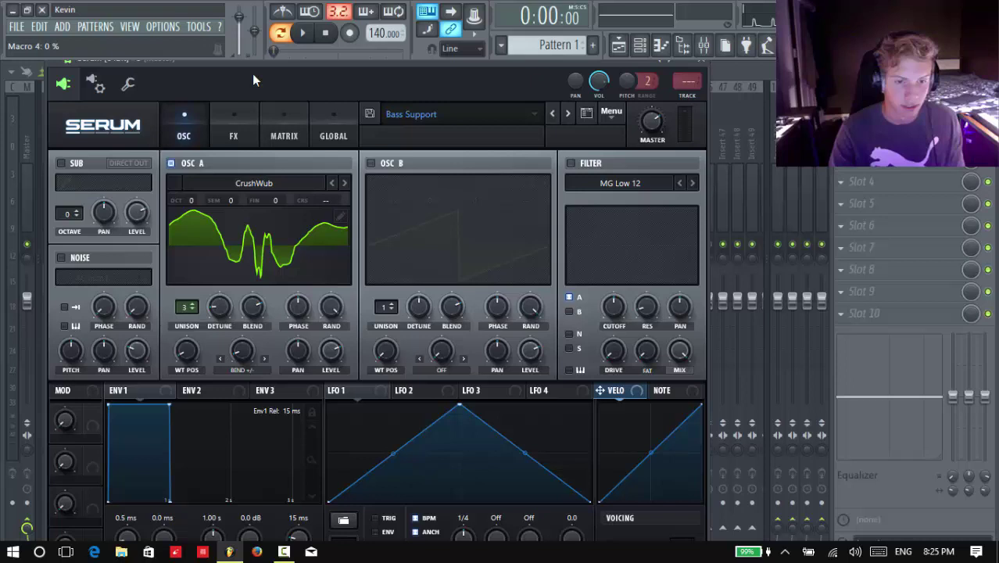
Play the pattern to hear the layers, open and close Serum #3, and lower the channel rack slightly.
left_click(69, 63)
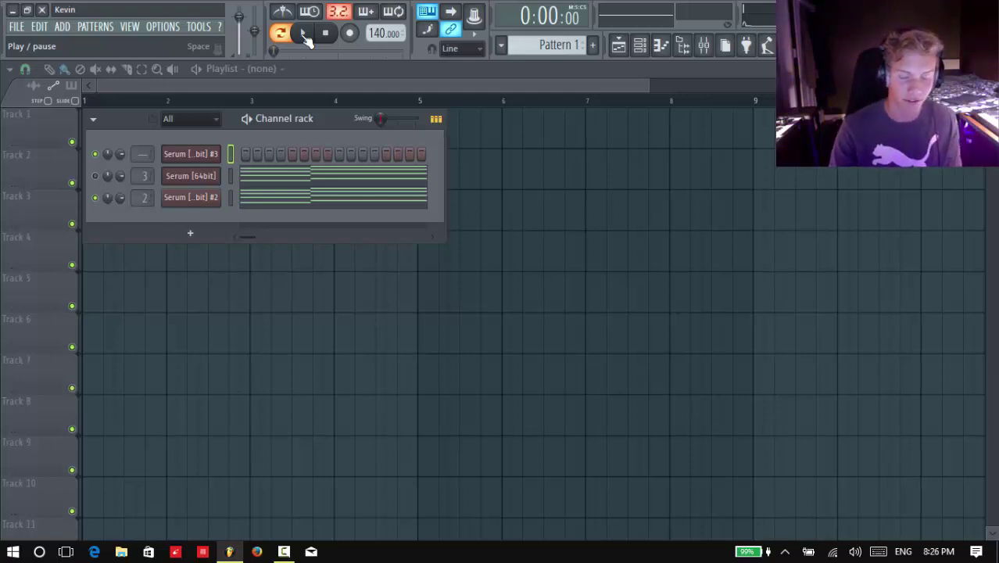
left_click(305, 35)
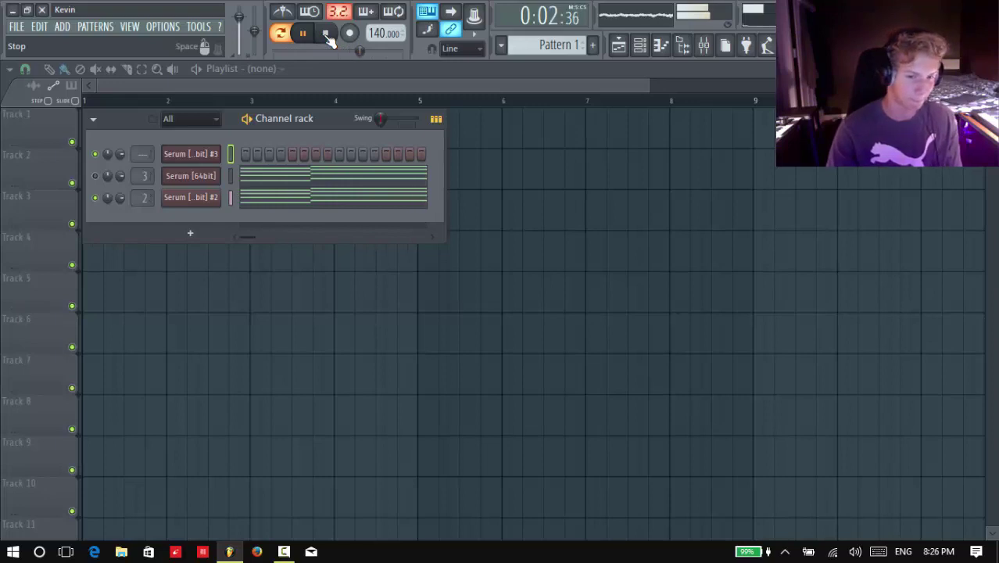
left_click(326, 34)
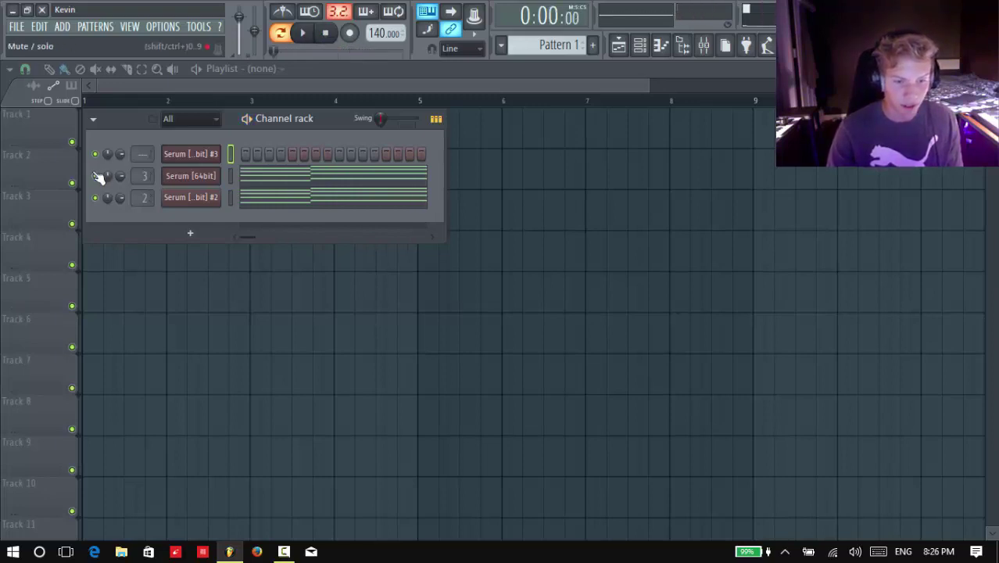
left_click(210, 156)
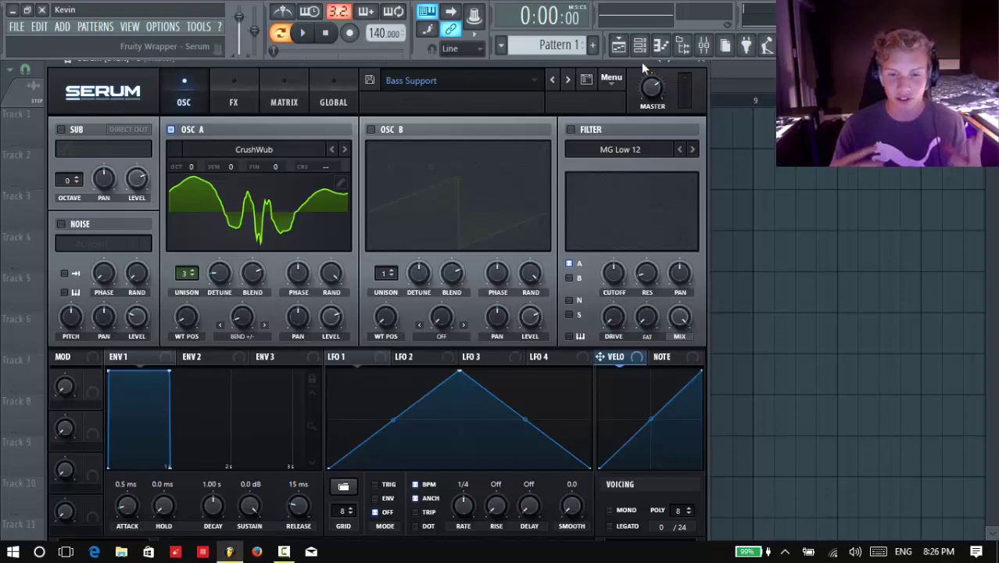
left_click(702, 62)
left_click_drag(343, 121, 341, 138)
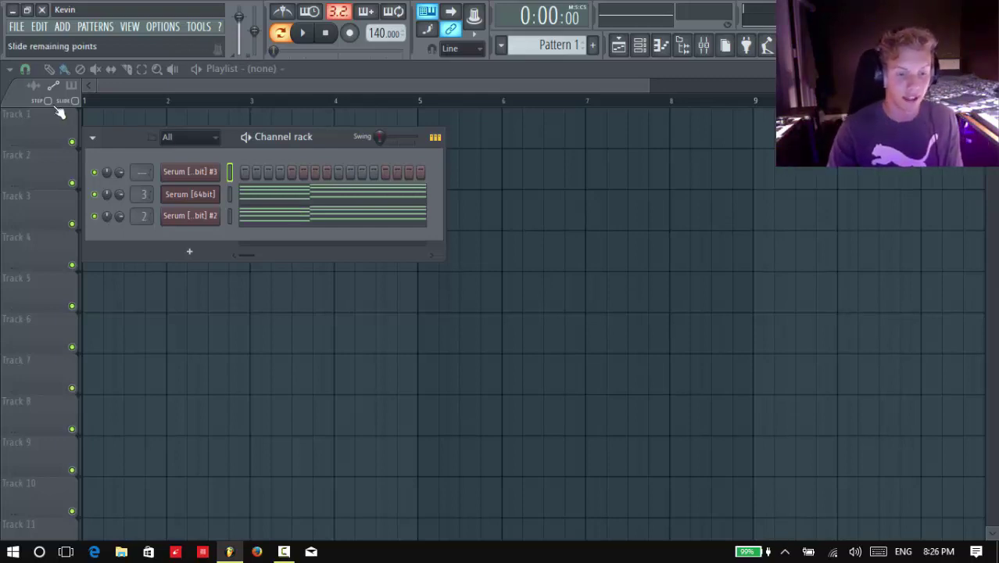
Open Serum [64bit]'s piano roll and copy its chord notes.
left_click(284, 200)
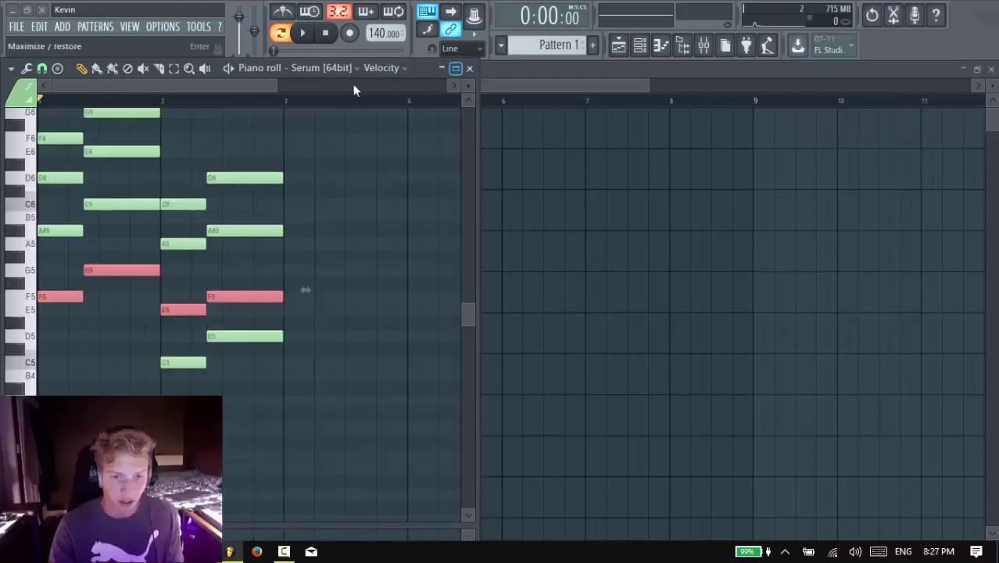
left_click(381, 68)
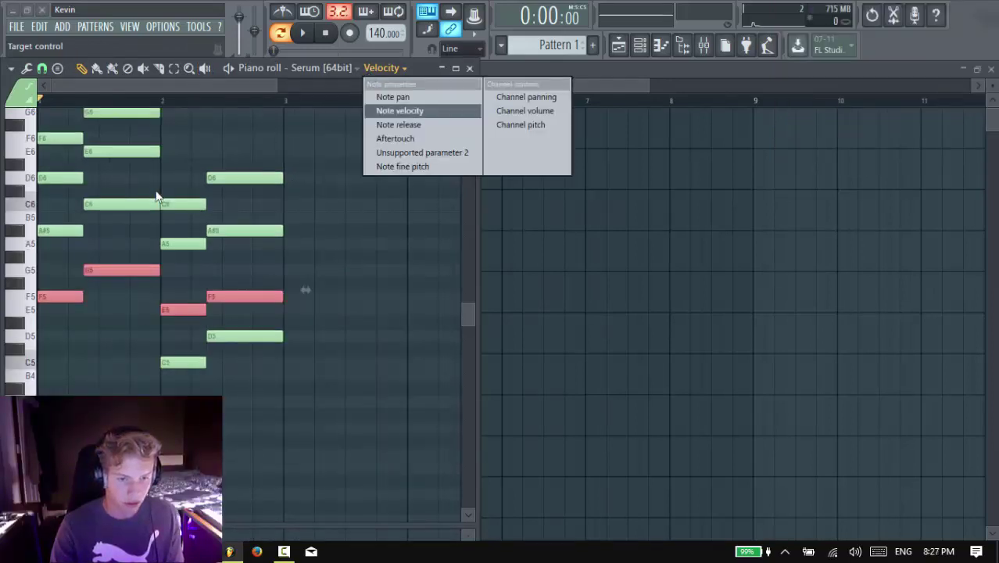
left_click(189, 89)
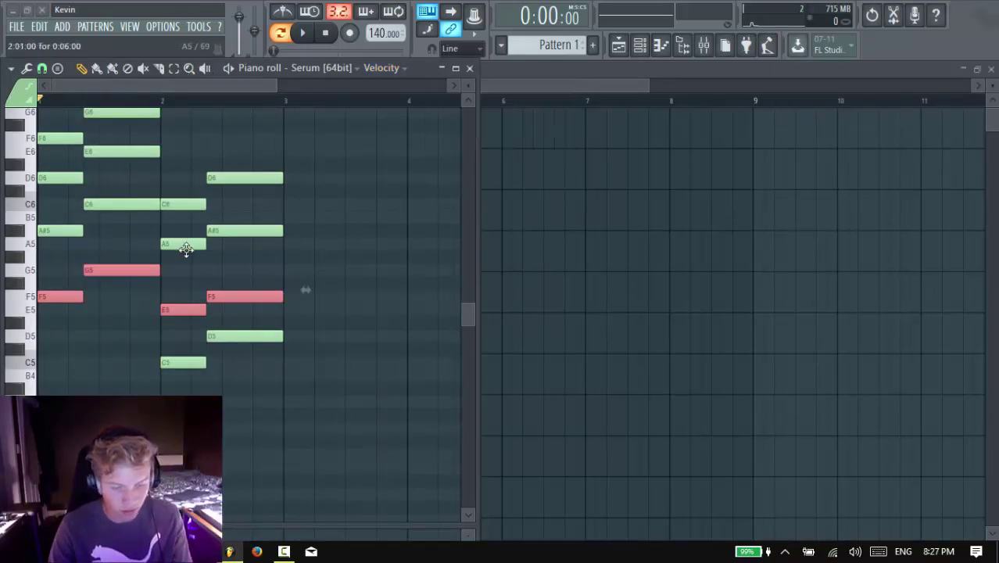
left_click(469, 68)
Paste four notes into Serum #3's piano roll and drop them to F2, G2, E2, F2.
left_click(228, 172)
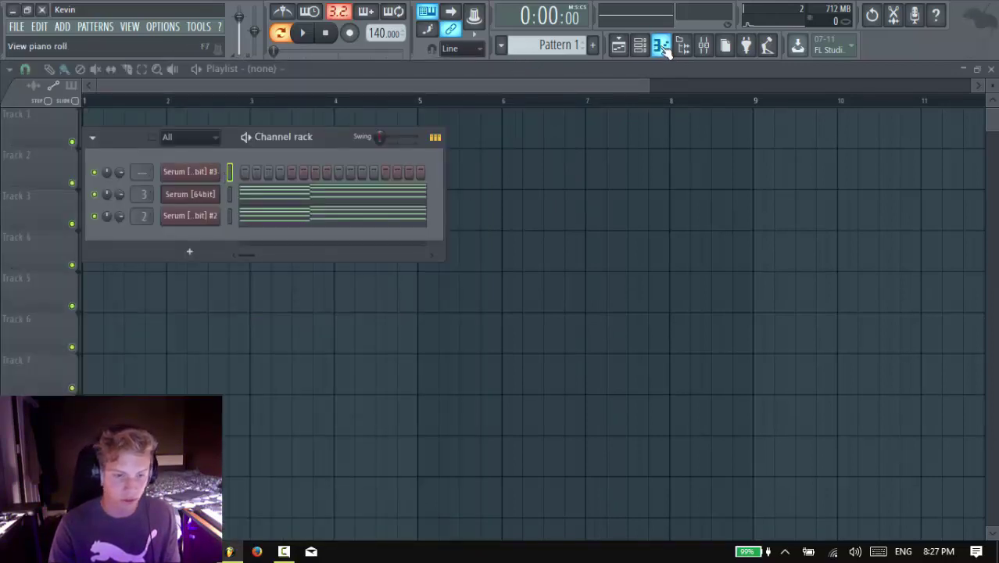
left_click(661, 46)
key("ctrl+a")
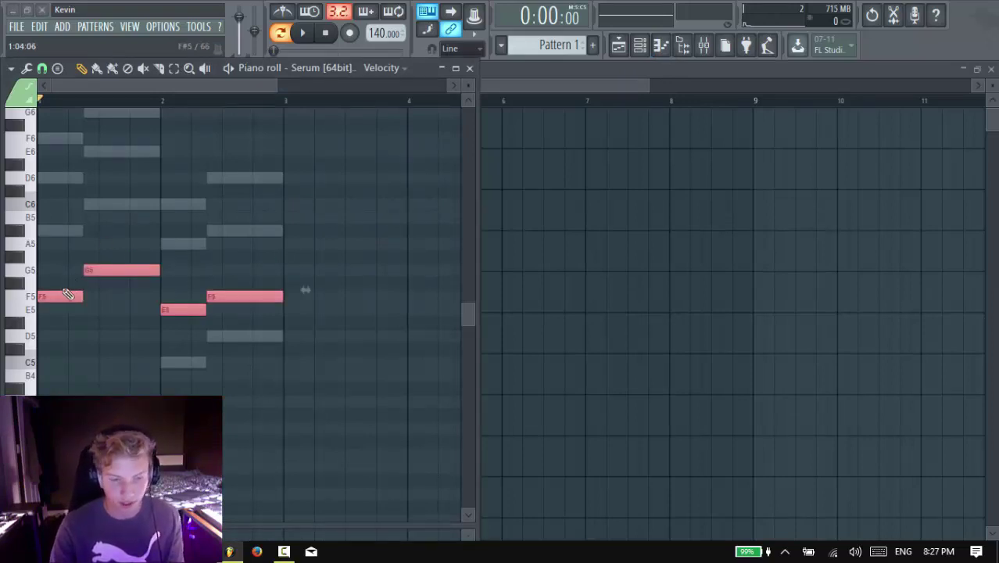
key("Delete")
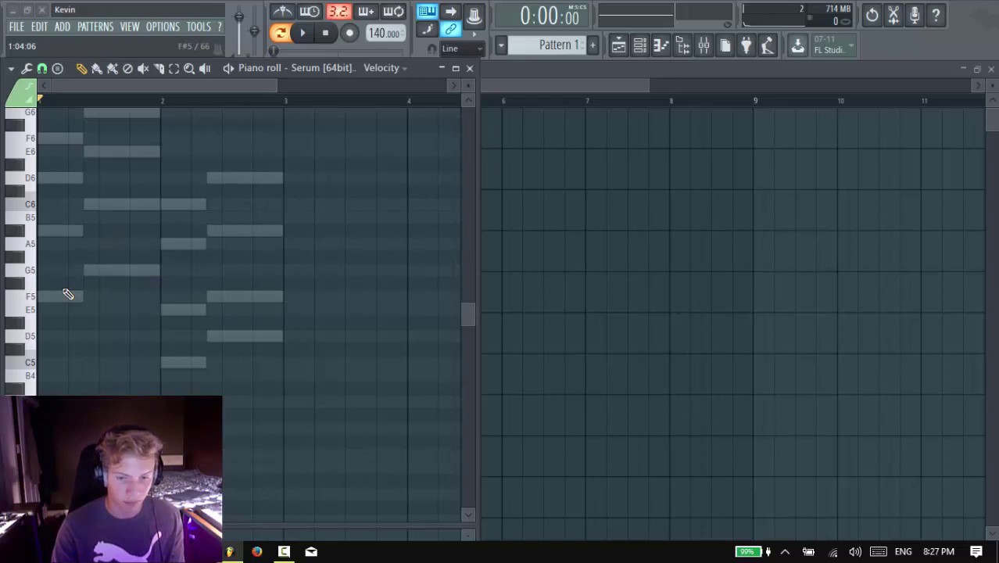
left_click_drag(468, 316, 464, 430)
key("ctrl+Down")
left_click(43, 351)
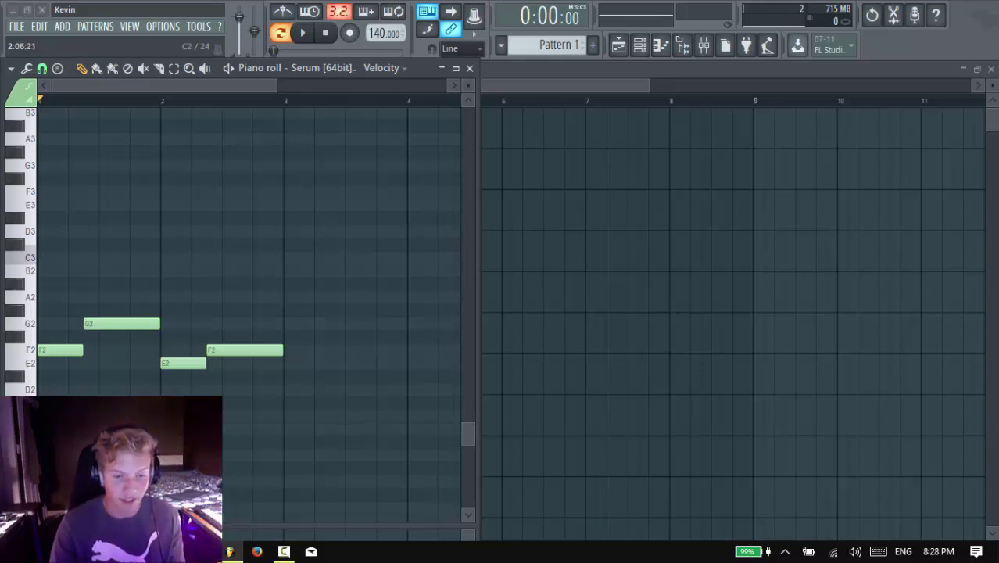
left_click(226, 415)
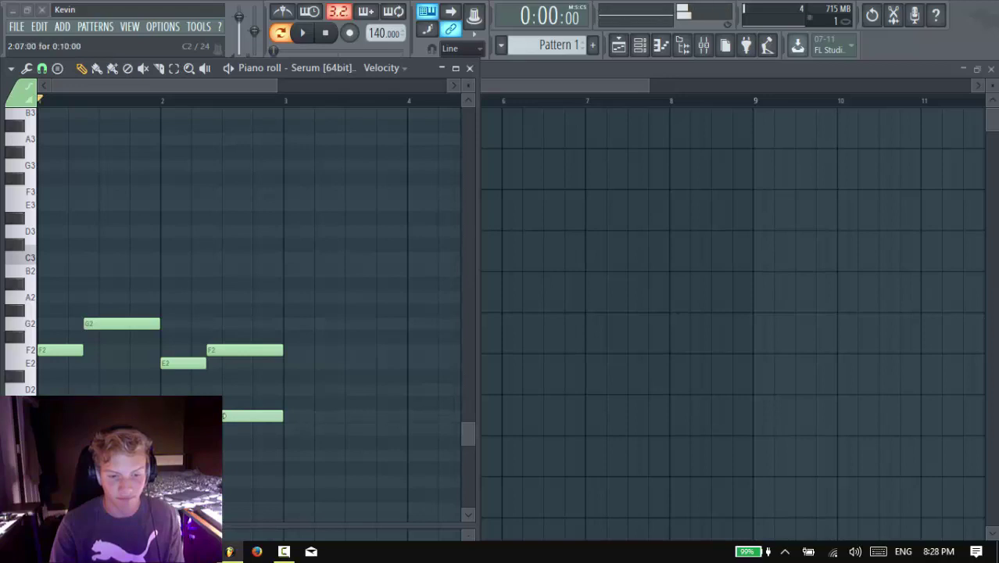
right_click(224, 416)
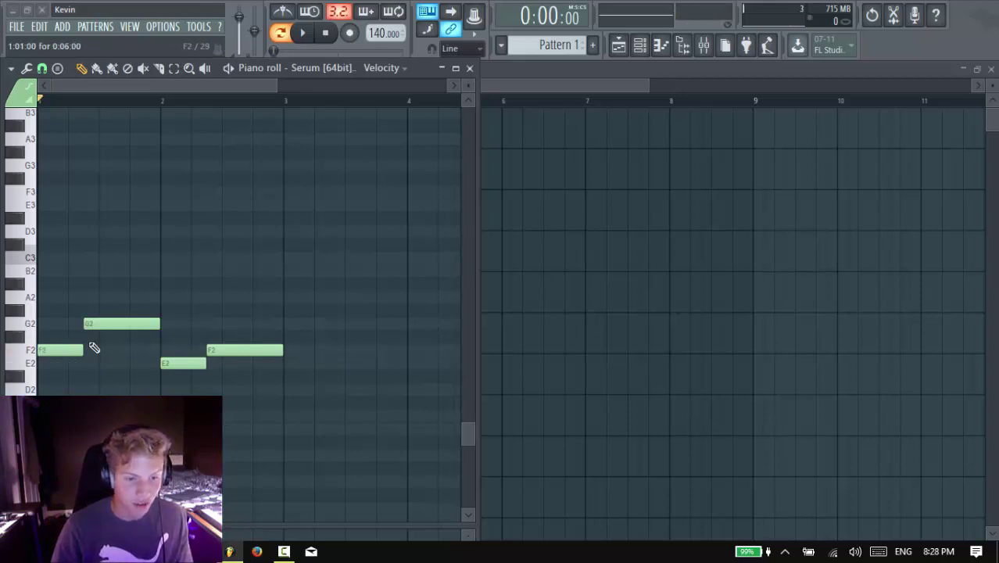
Play the pattern with the new bass, then again with Serum [64bit] muted.
left_click(469, 68)
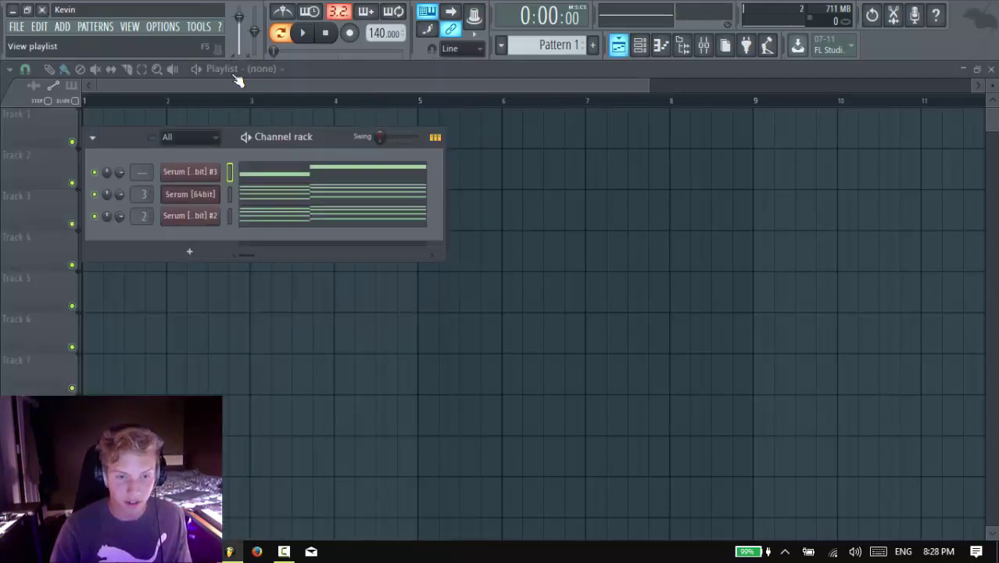
left_click(305, 37)
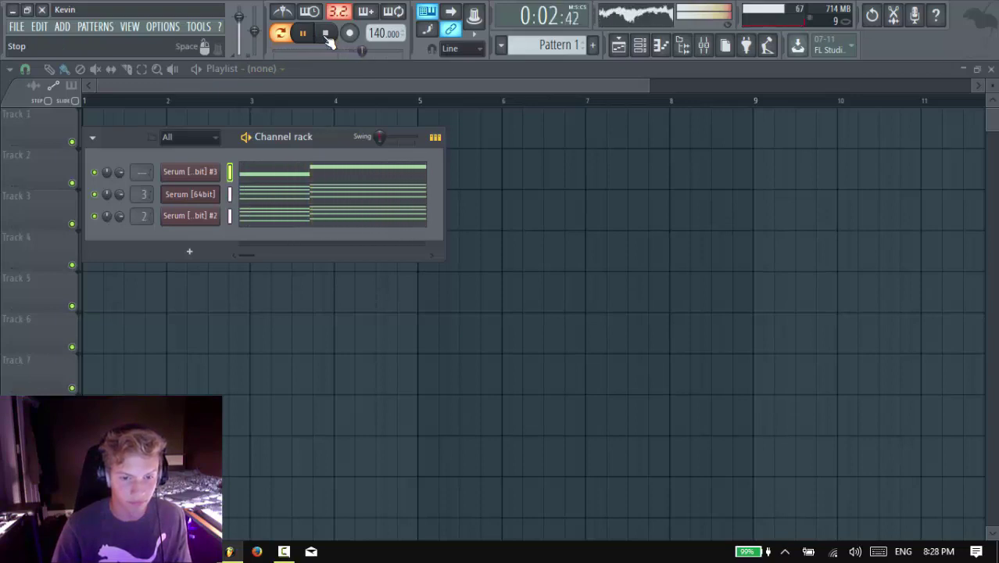
left_click(327, 36)
left_click(95, 194)
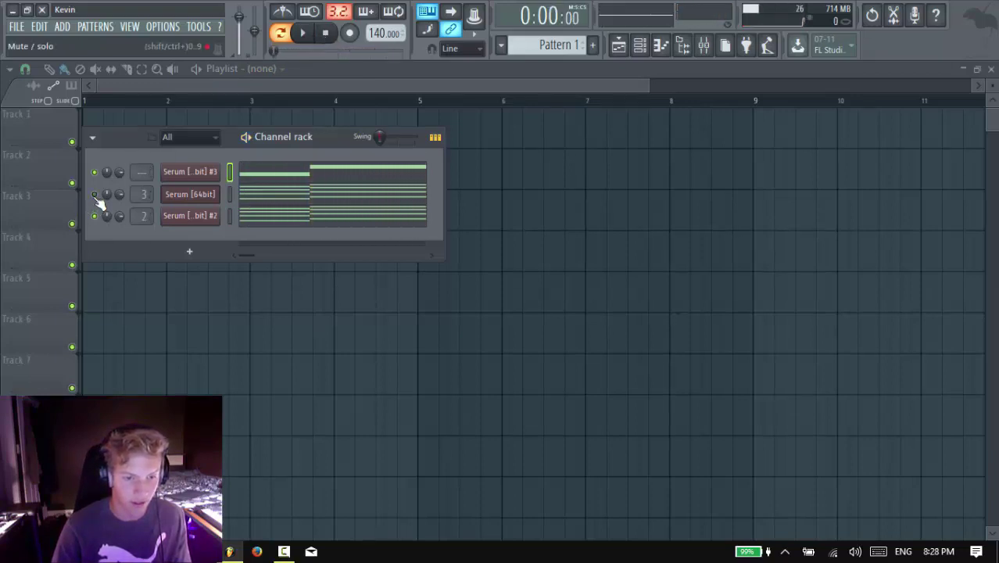
left_click(303, 33)
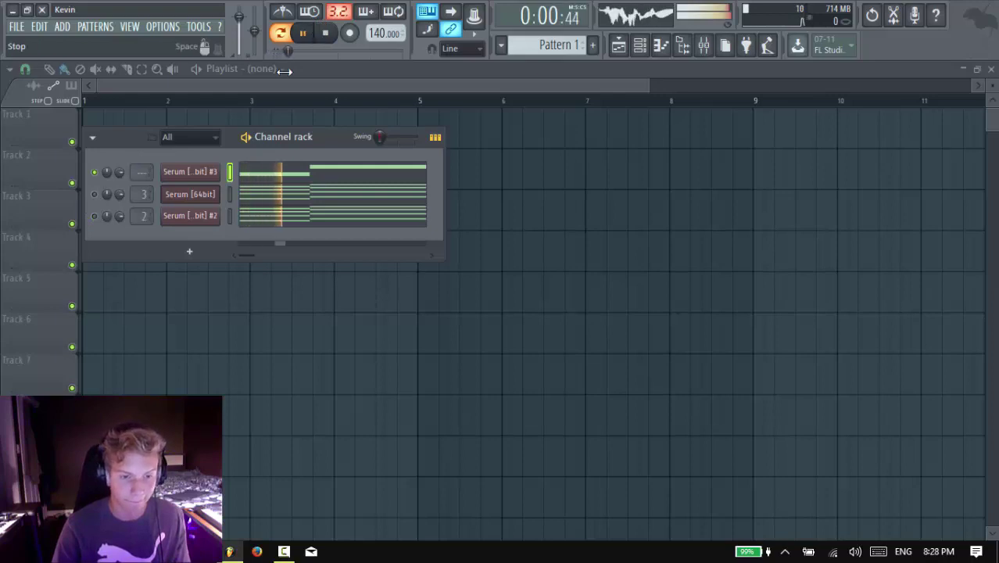
In the bass Serum, keep oscillator A on CrushWub with Bend +/- warp and unison detune 0.02.
left_click(187, 172)
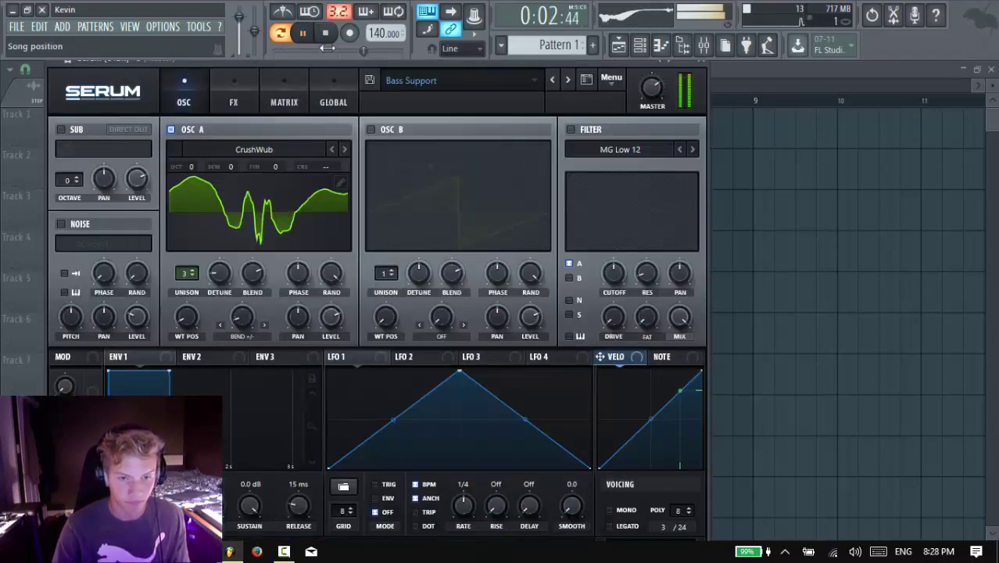
left_click(327, 34)
left_click(306, 148)
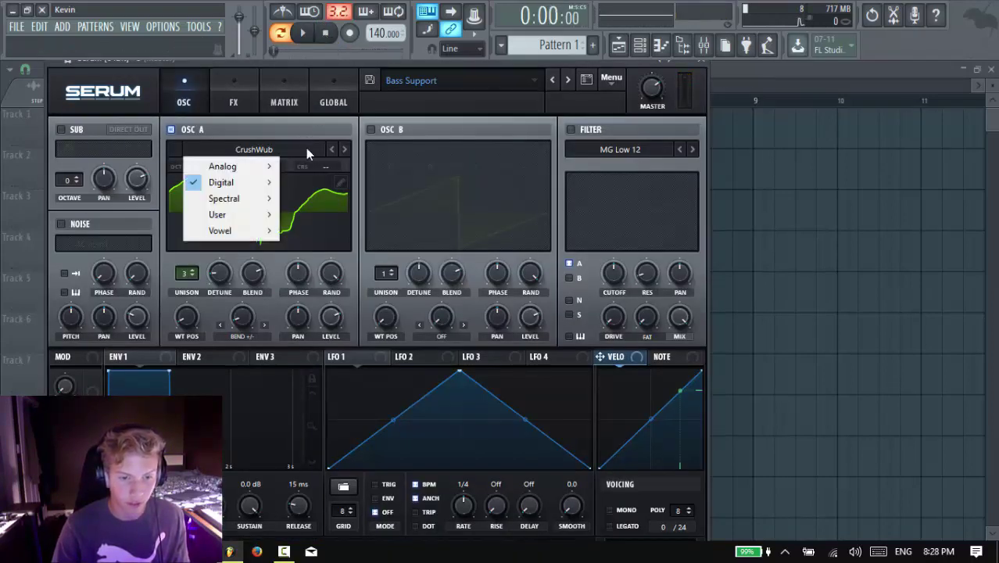
mouse_move(270, 185)
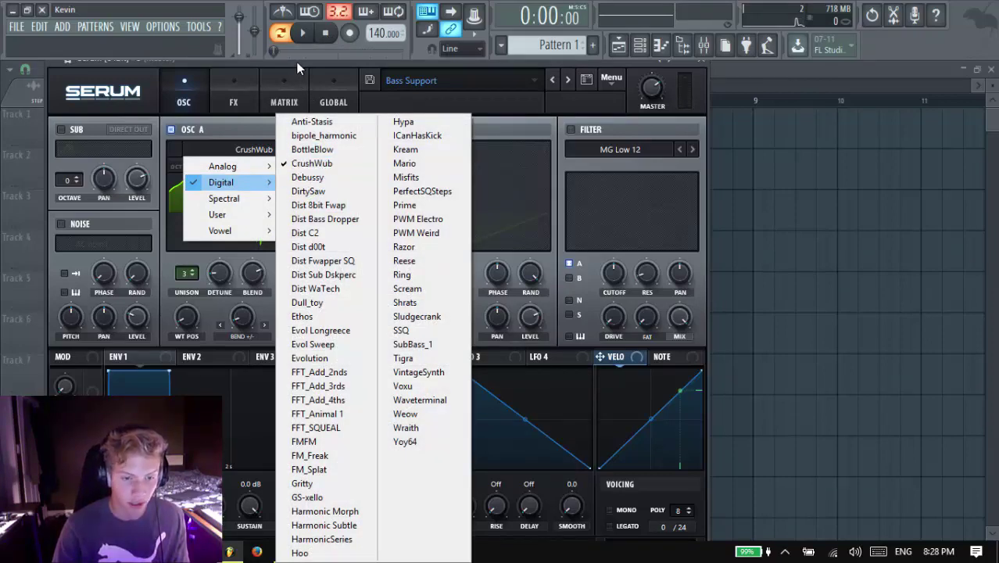
left_click(207, 270)
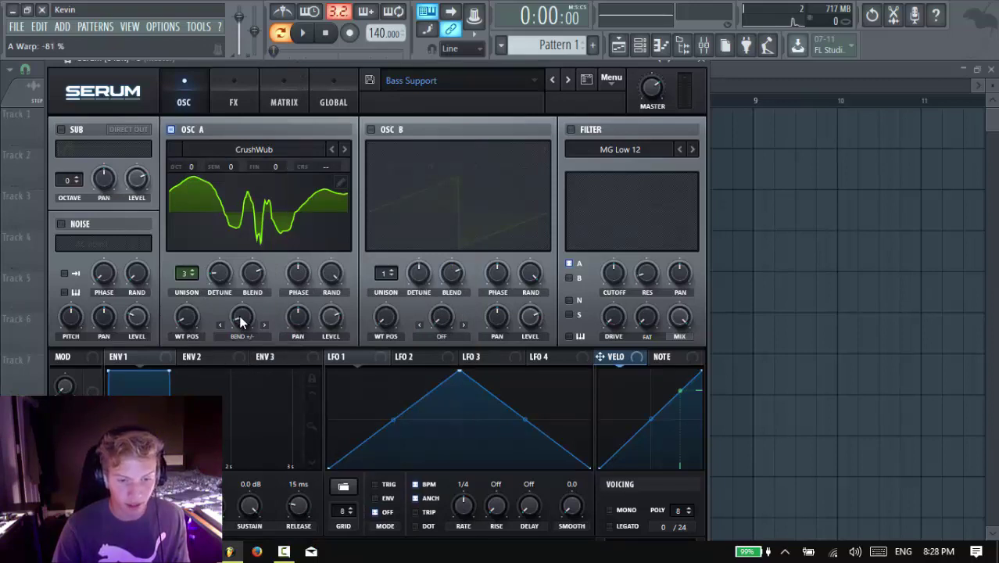
left_click(243, 337)
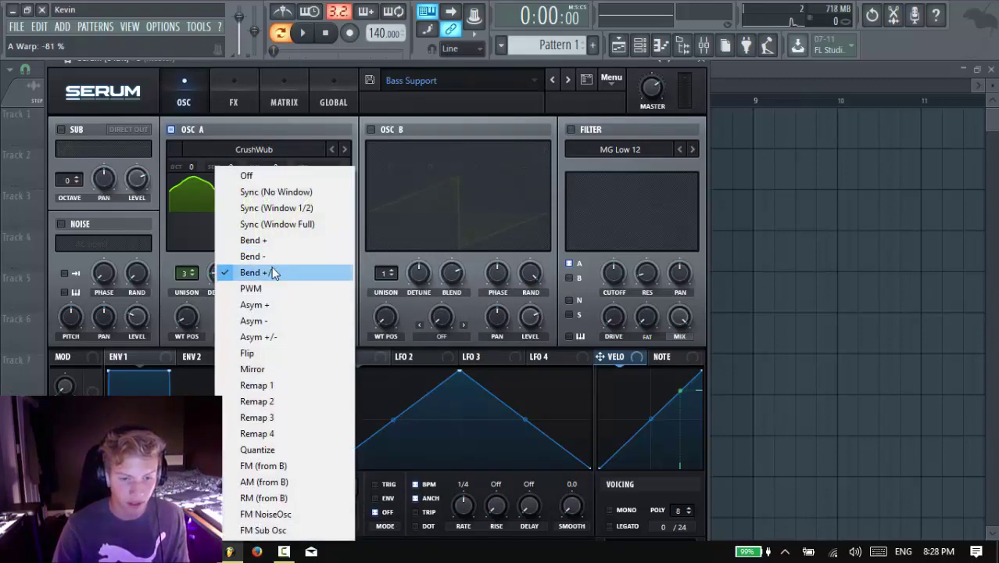
left_click(270, 272)
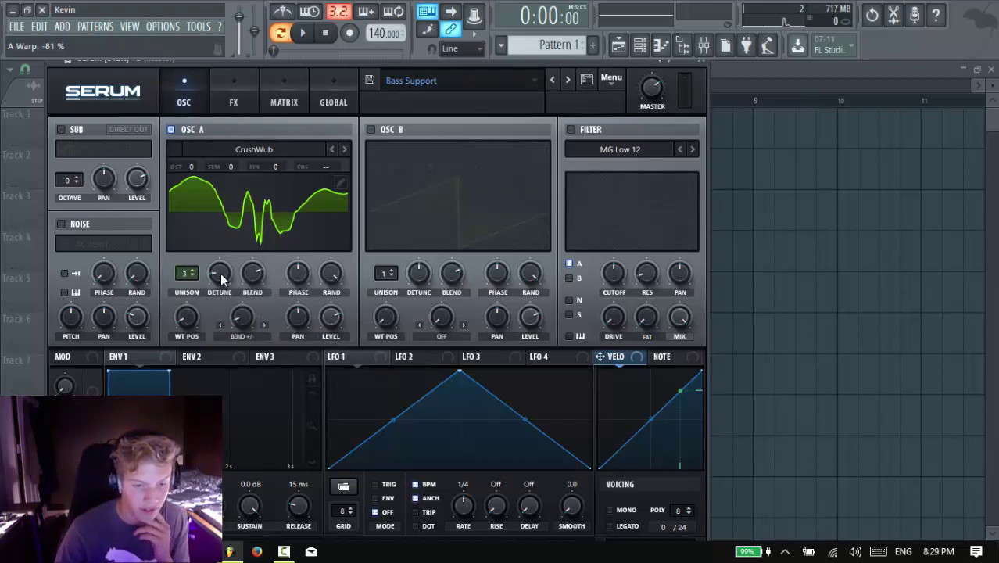
left_click_drag(220, 273, 220, 274)
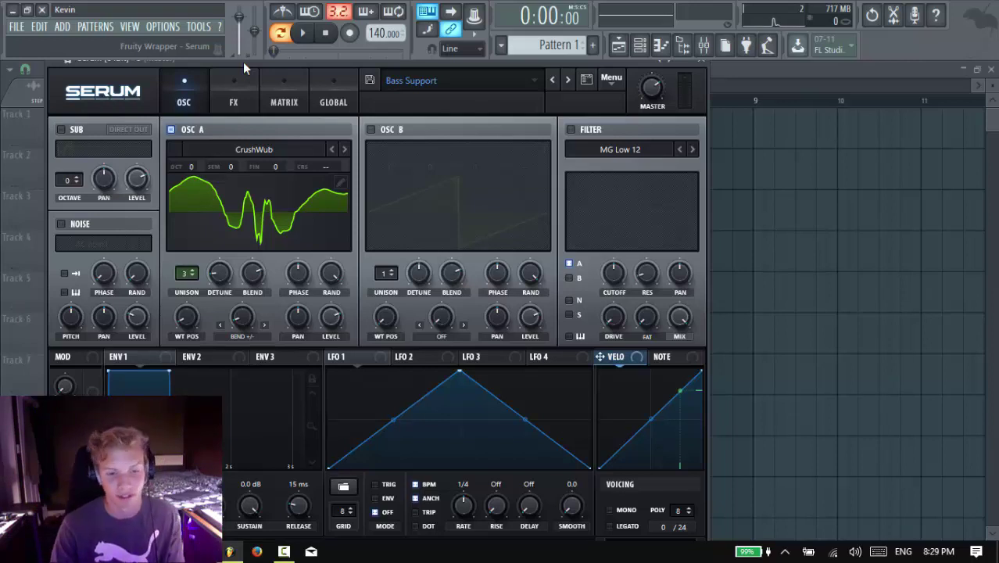
Bypass the Serum bass's Compressor and Distortion in the FX rack and audition it dry.
left_click(251, 108)
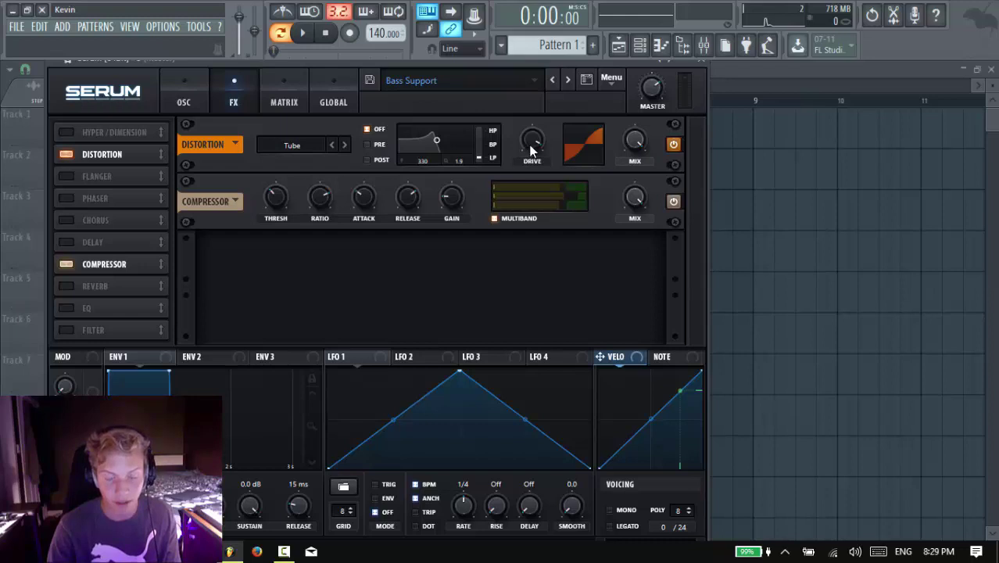
left_click(194, 104)
left_click(232, 104)
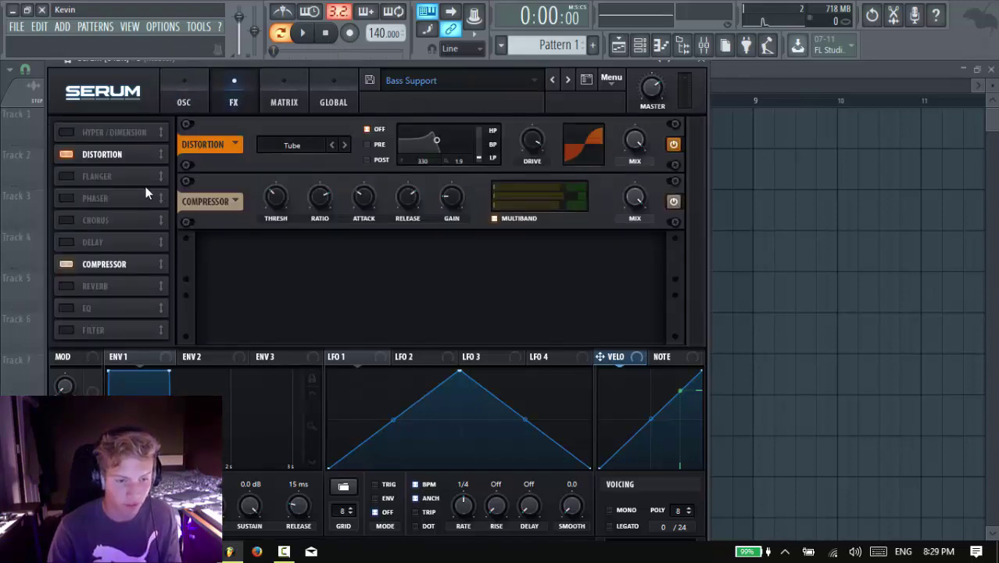
left_click(67, 264)
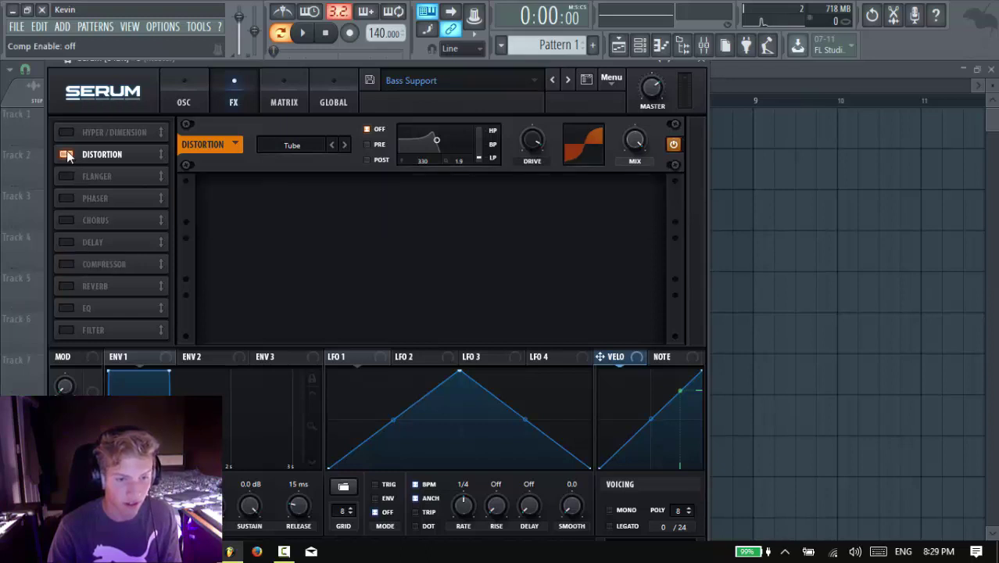
left_click(67, 155)
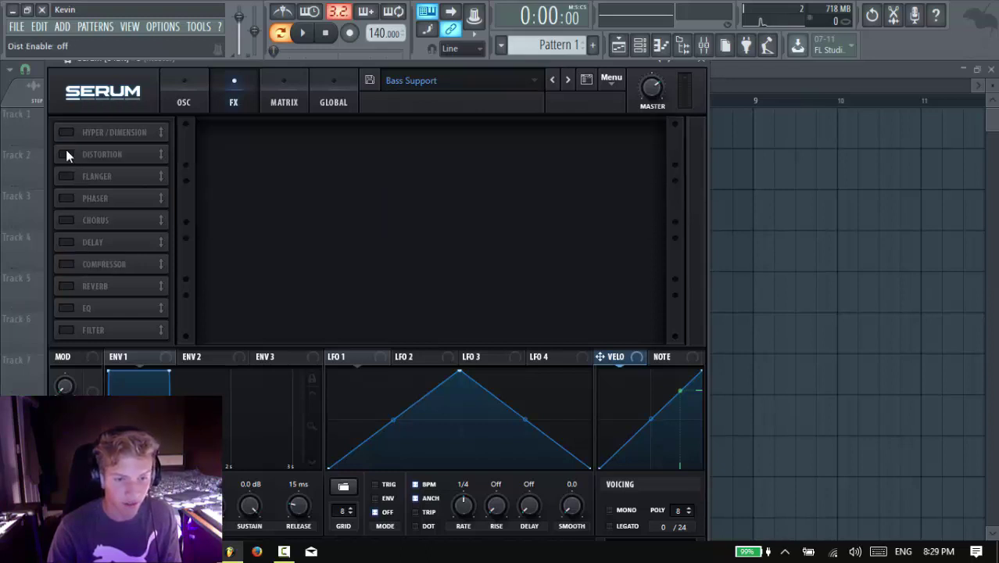
left_click(307, 36)
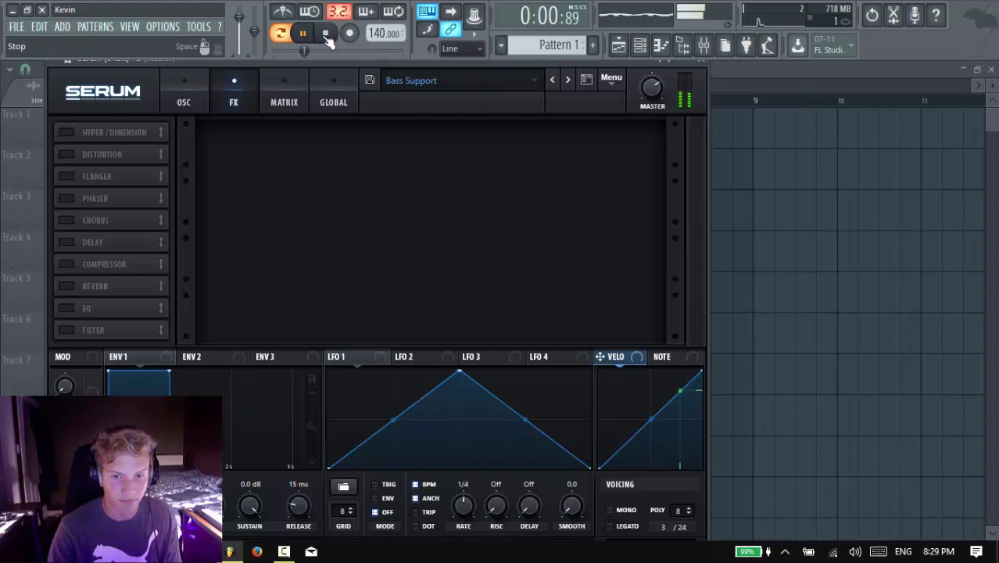
left_click(326, 34)
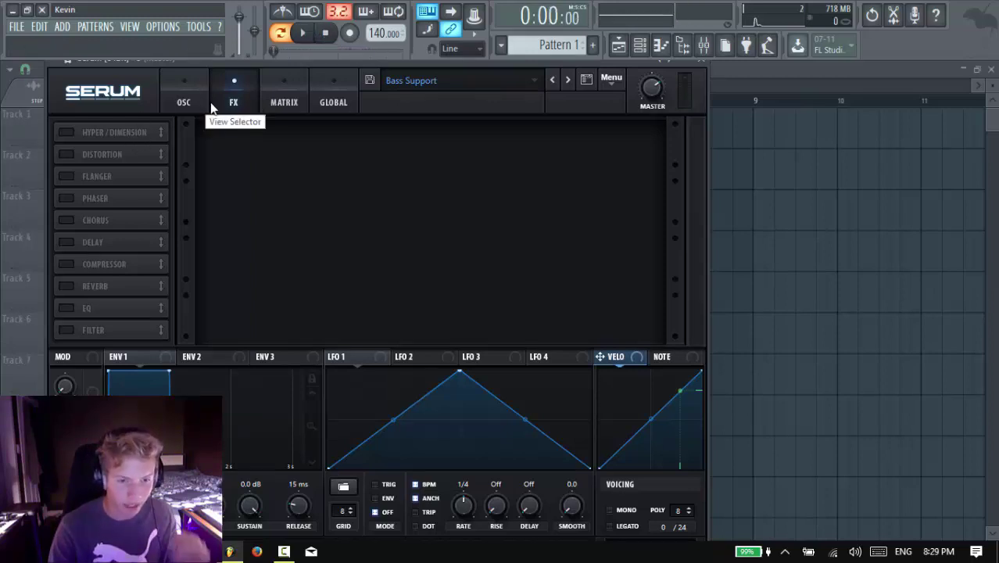
Re-enable Distortion and Compressor, then check threshold -11.1 dB and release 482.3 ms.
left_click(70, 132)
left_click(71, 132)
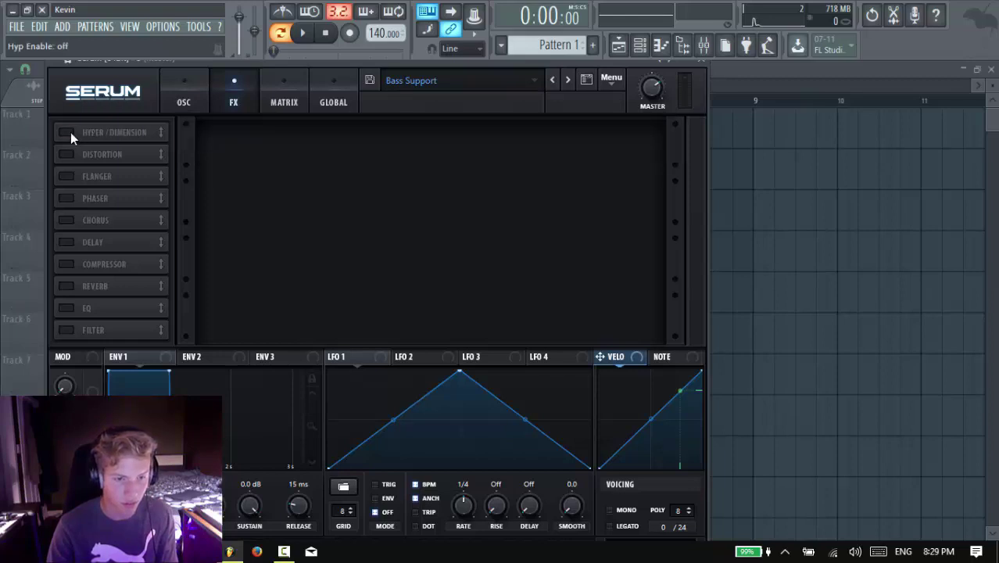
left_click(67, 154)
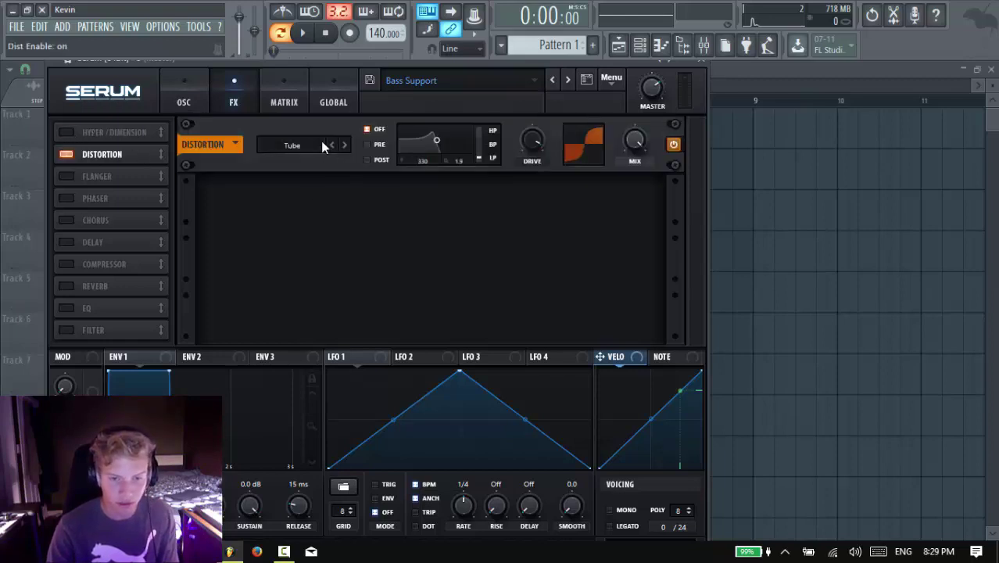
left_click(304, 33)
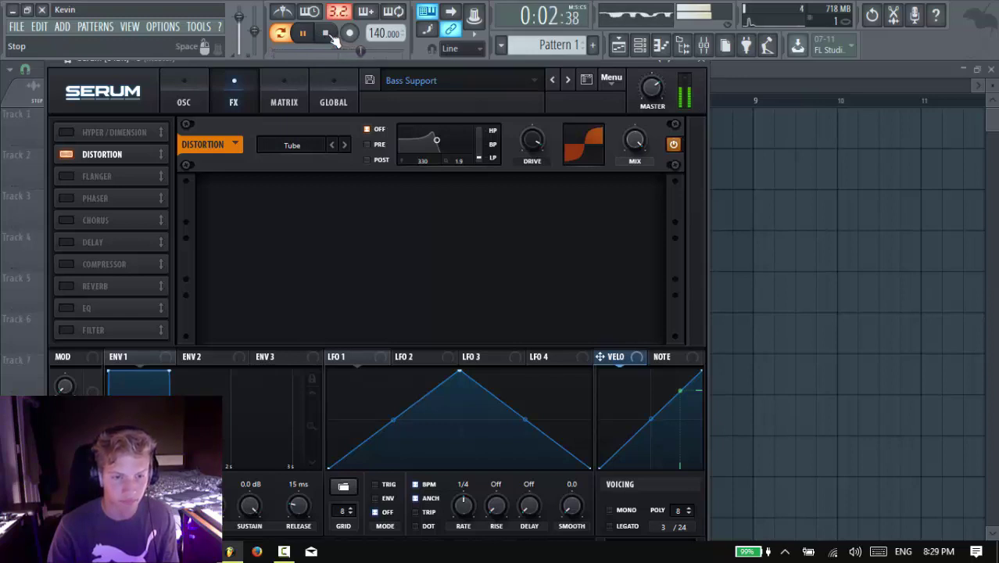
left_click(327, 34)
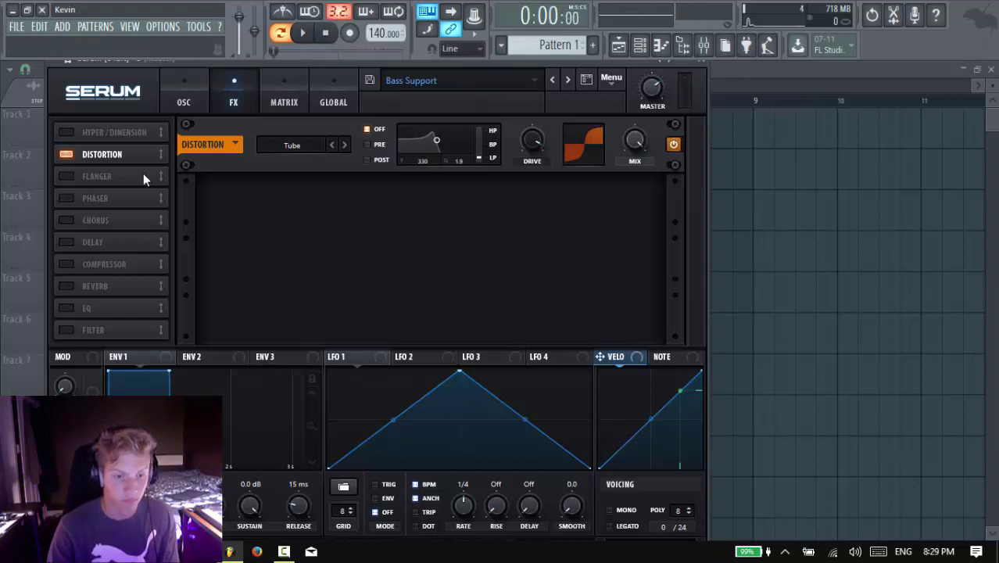
left_click(68, 264)
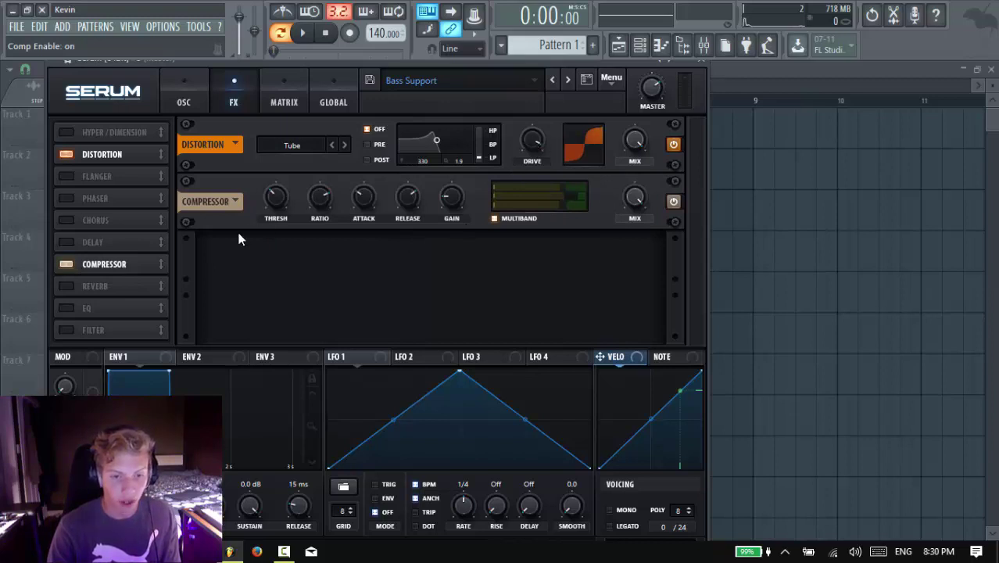
left_click(280, 201)
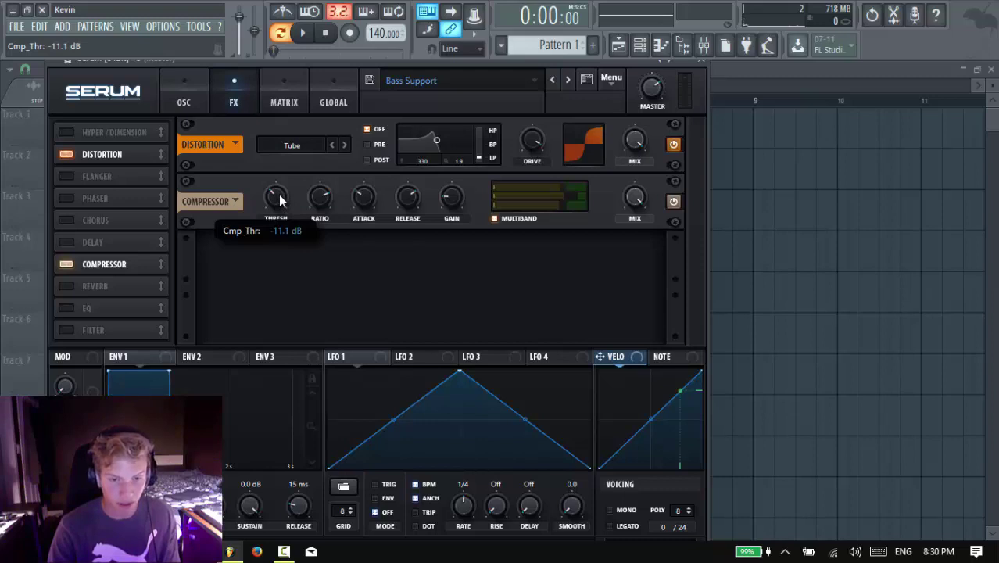
left_click(408, 205)
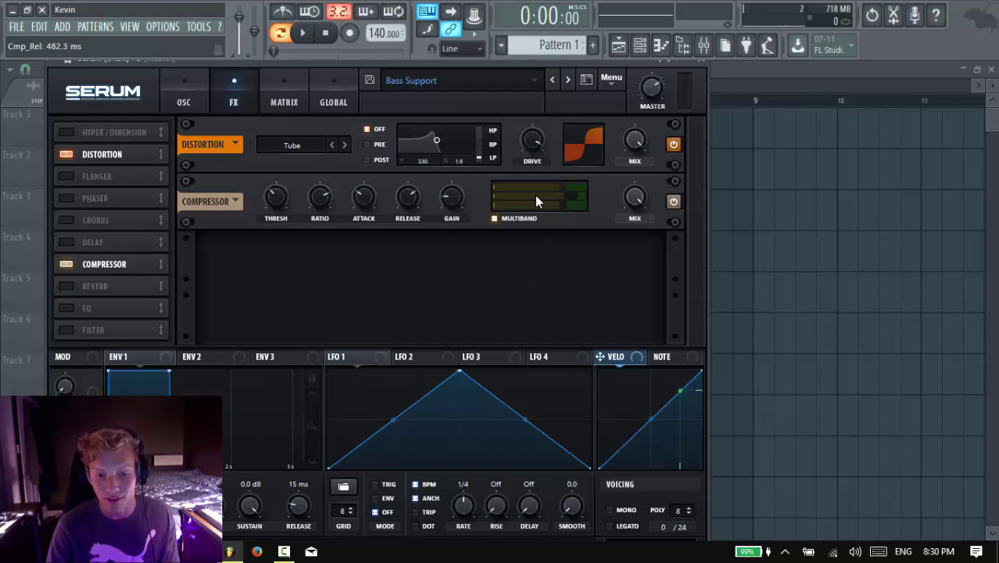
mouse_move(534, 195)
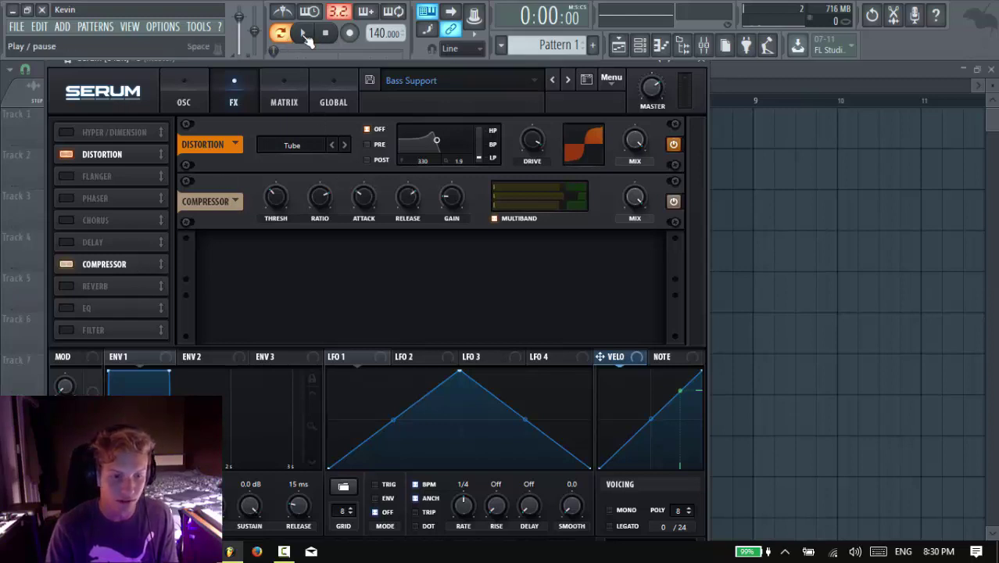
left_click(67, 264)
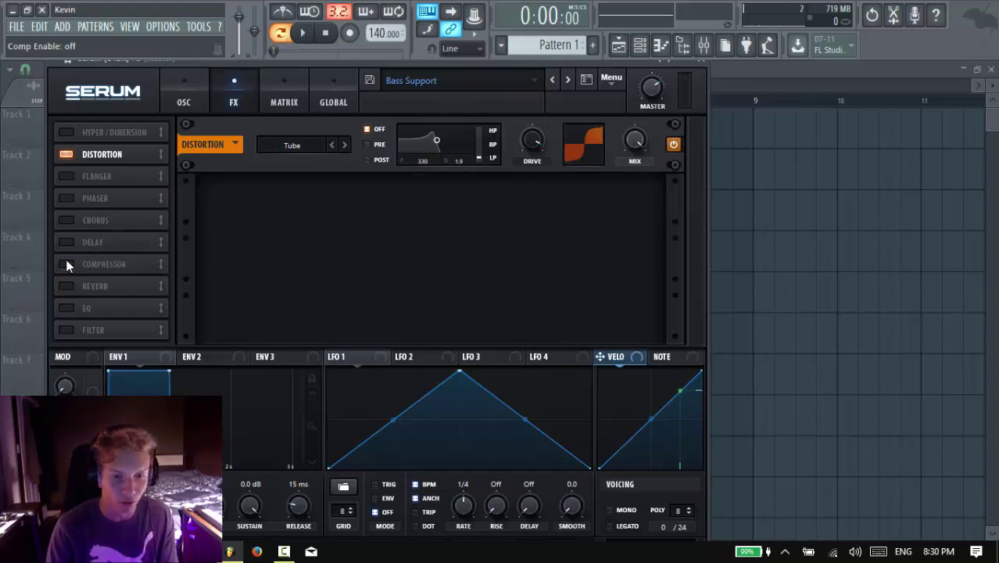
left_click(305, 35)
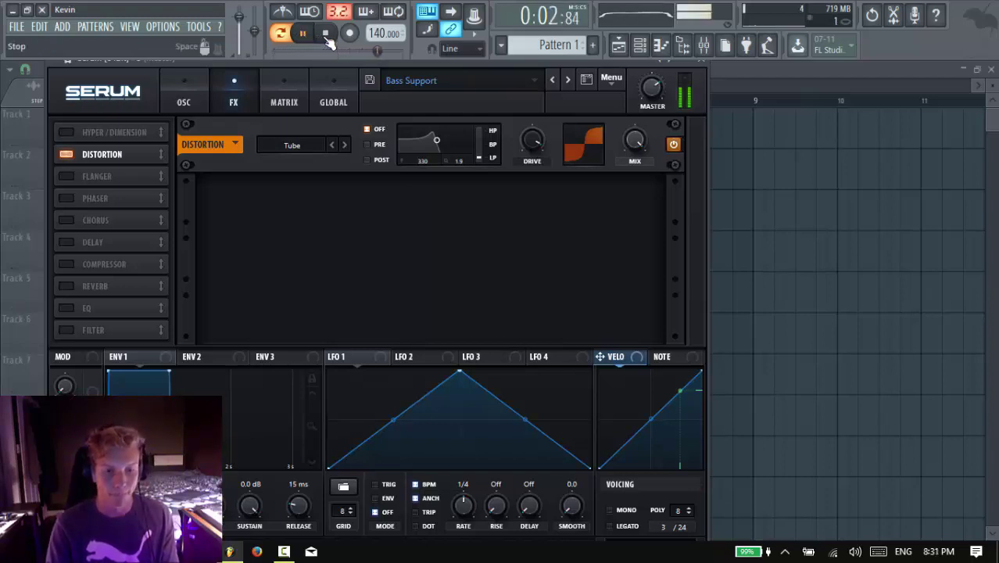
left_click(326, 35)
left_click(67, 264)
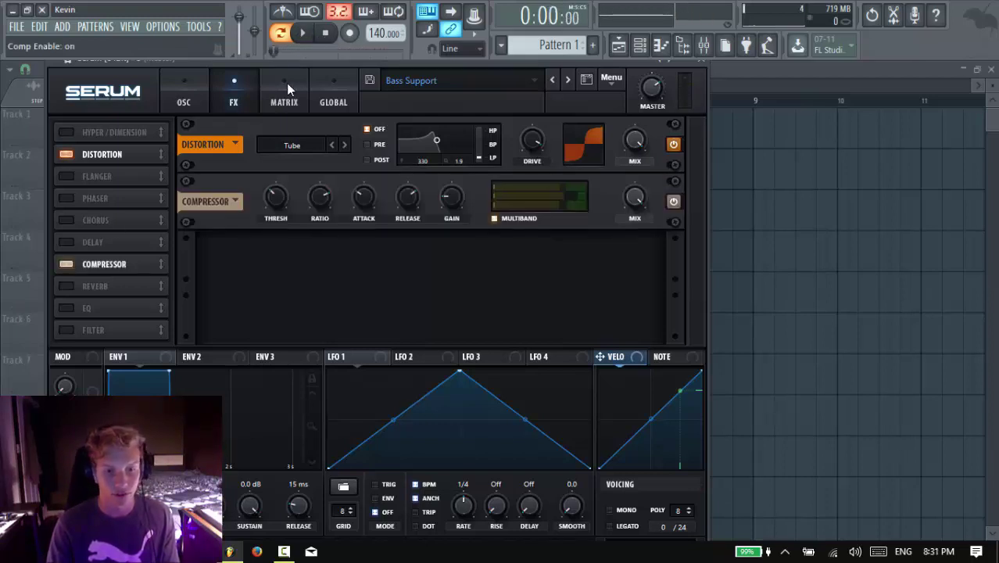
left_click(303, 33)
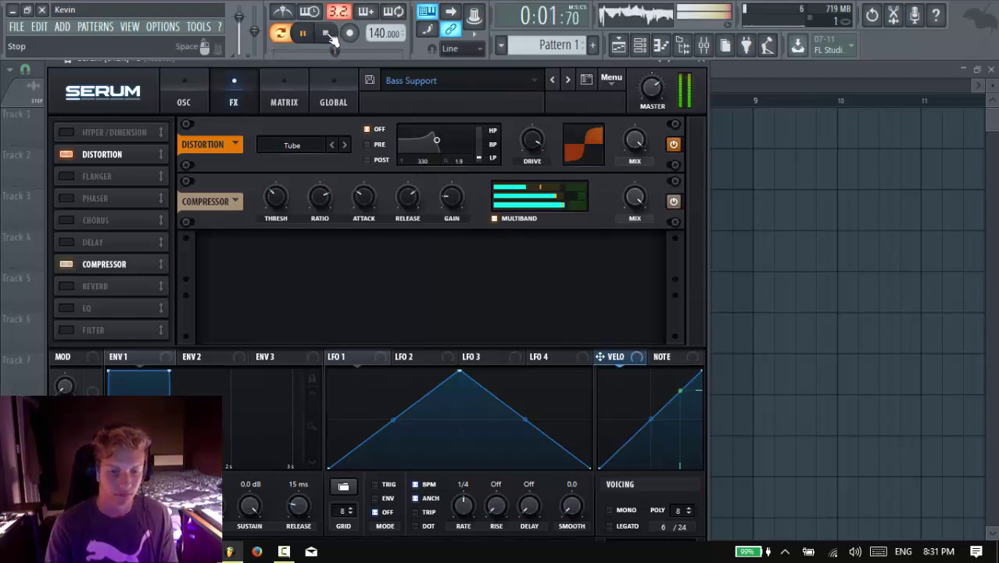
left_click(328, 35)
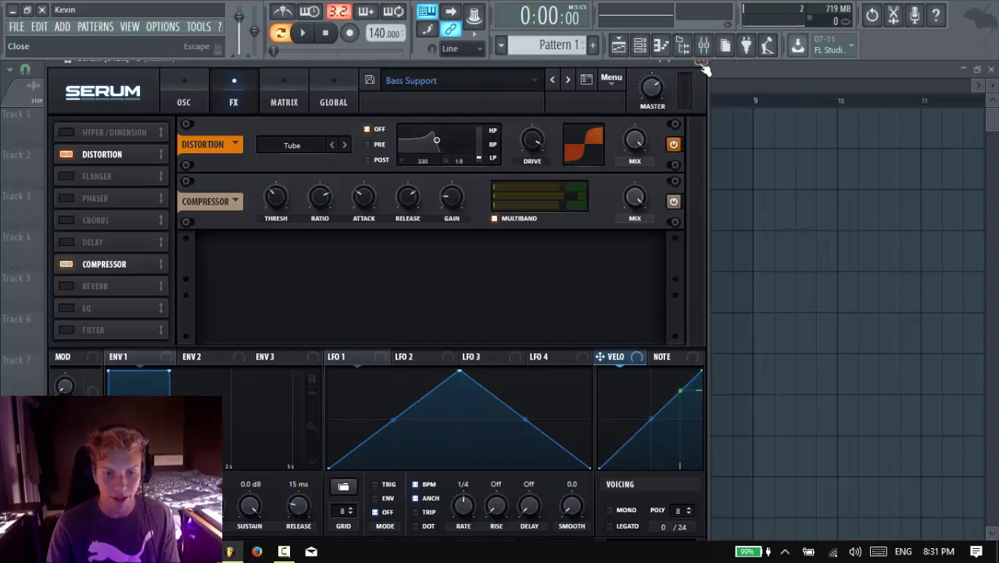
Route Serum #3 to a free mixer insert and lower its fader to about -9 dB.
left_click(69, 64)
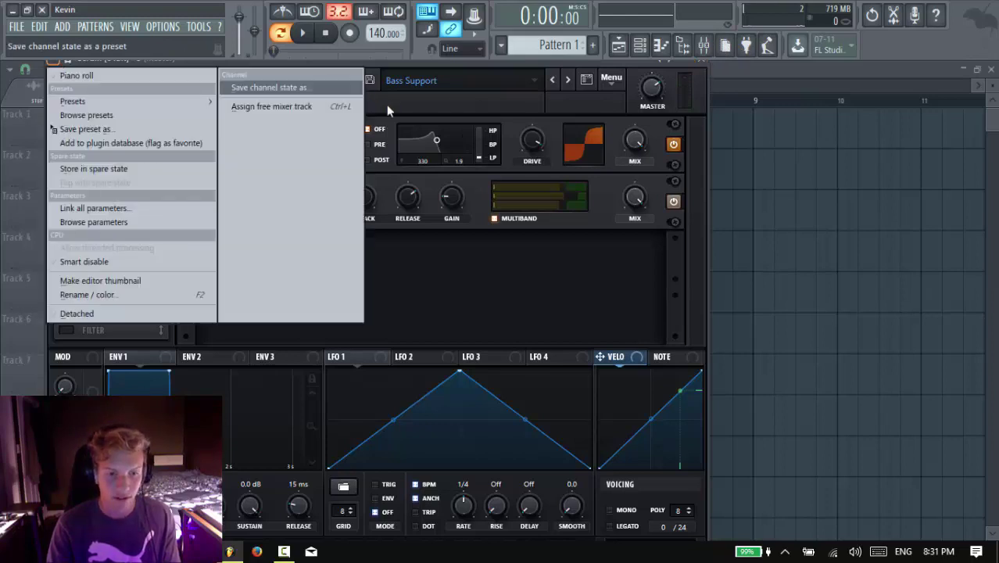
left_click(293, 107)
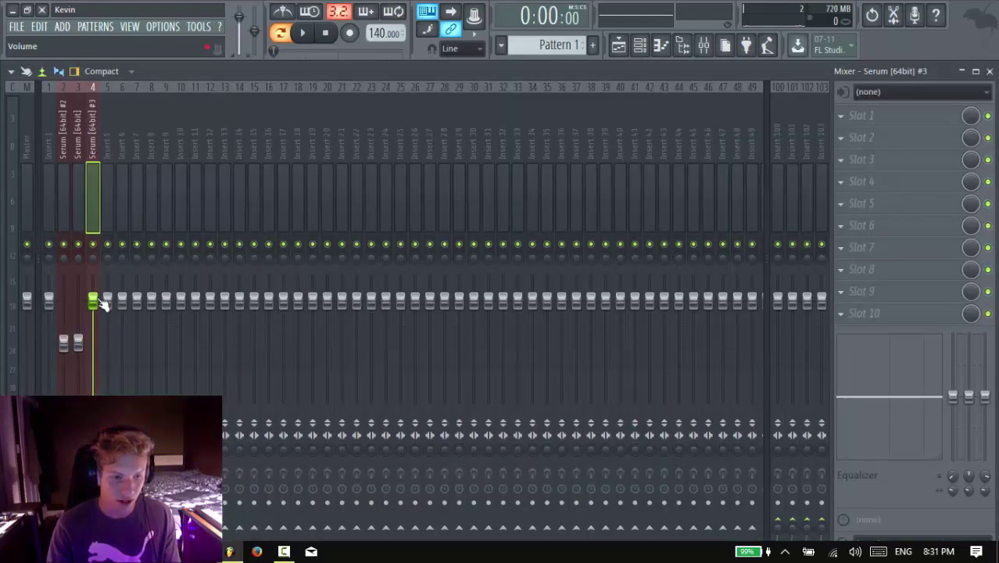
left_click_drag(93, 301, 93, 345)
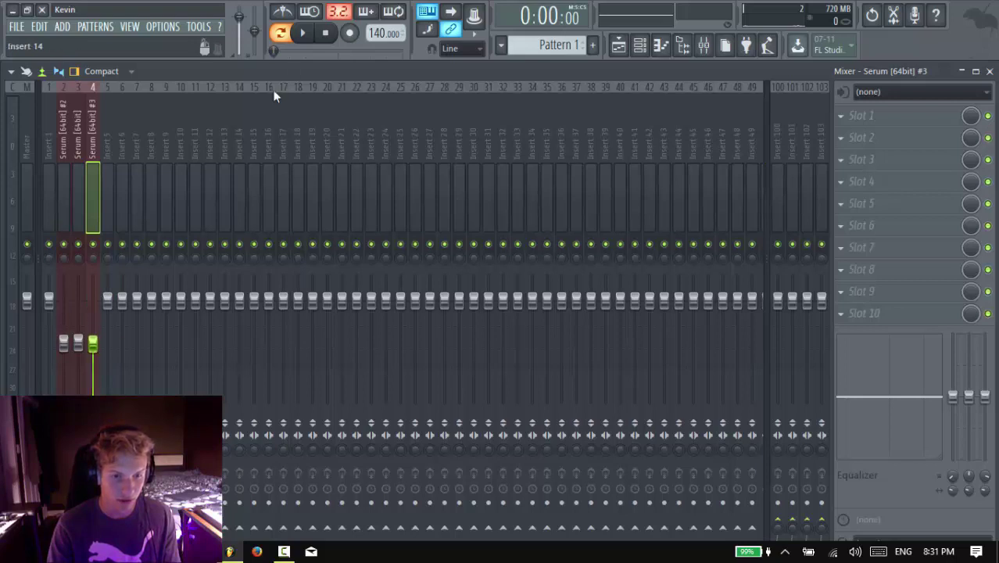
left_click(302, 32)
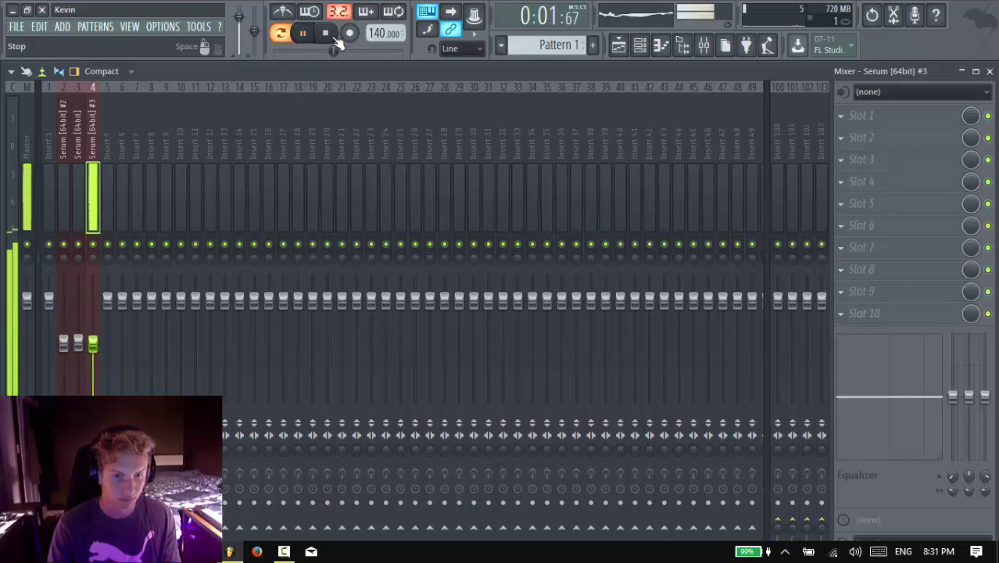
left_click(327, 35)
Make all three Serum channels audible in the channel rack and play them together.
left_click(640, 45)
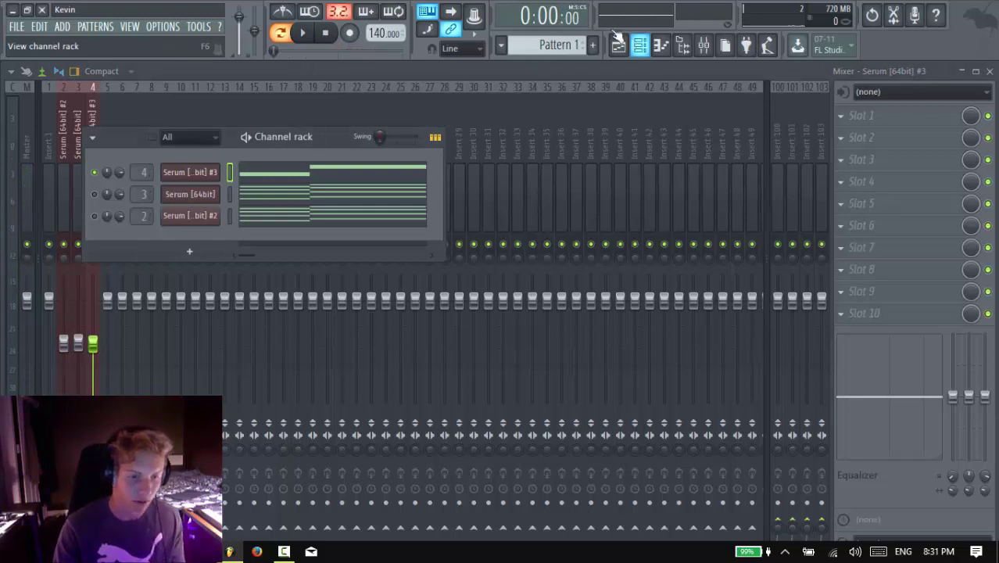
right_click(96, 173)
left_click(109, 176)
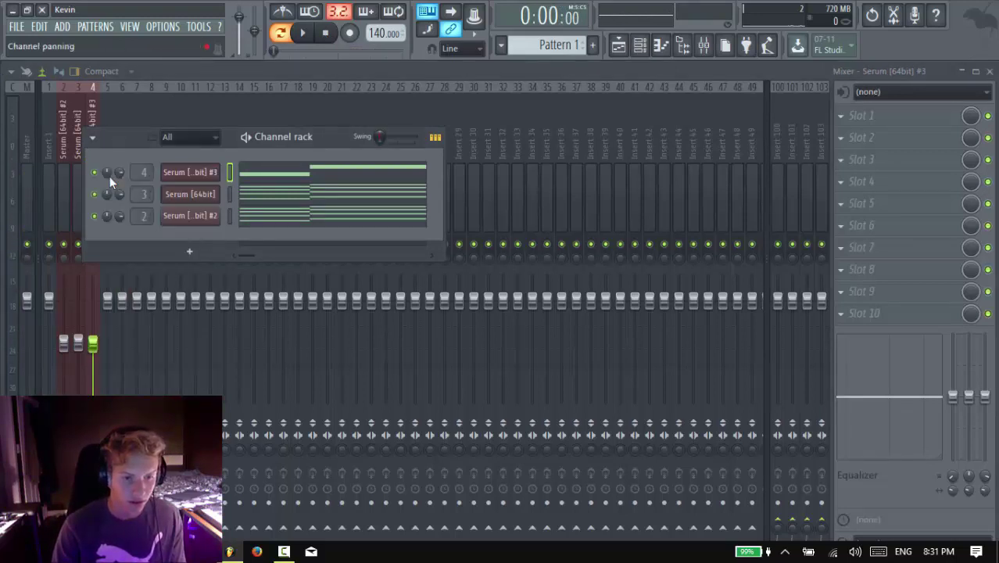
left_click(302, 33)
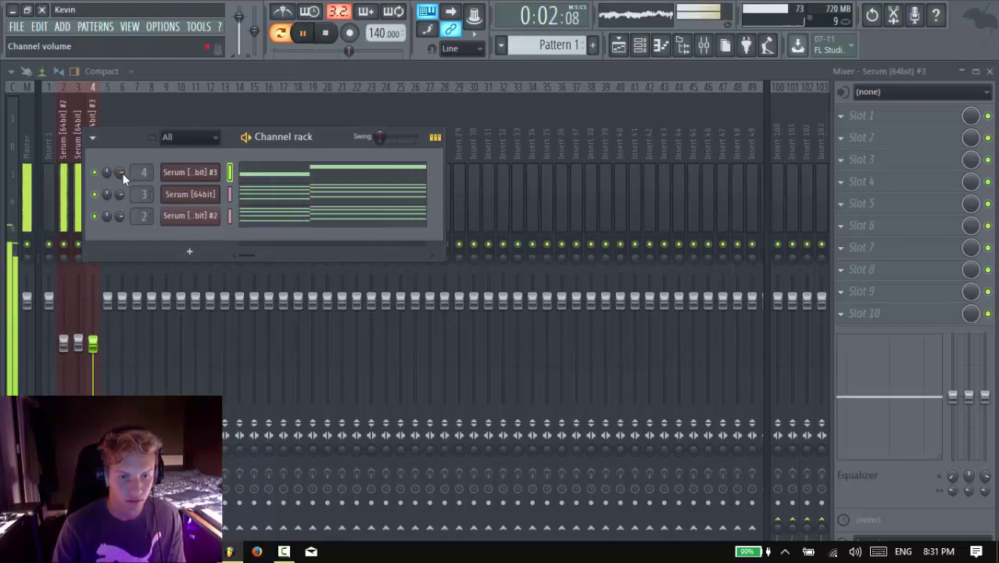
left_click(325, 32)
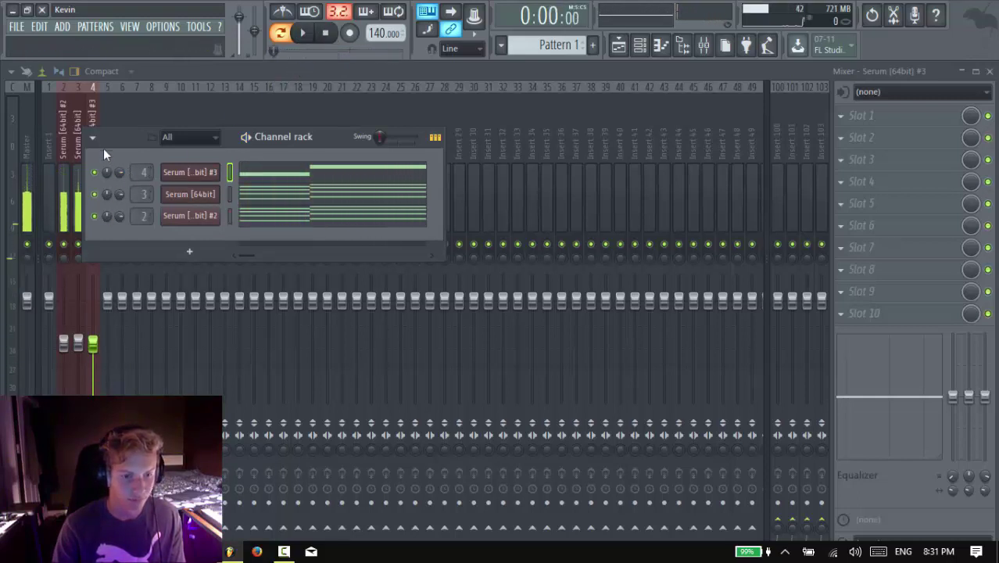
right_click(181, 173)
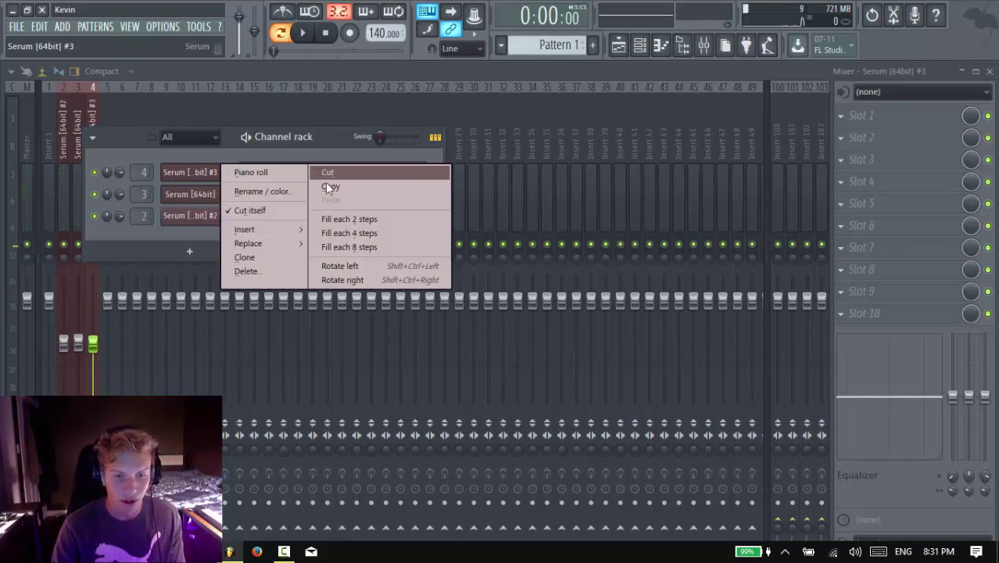
Copy the Serum #3 channel's notes and insert a new Serum synth channel.
left_click(326, 186)
right_click(195, 178)
mouse_move(274, 235)
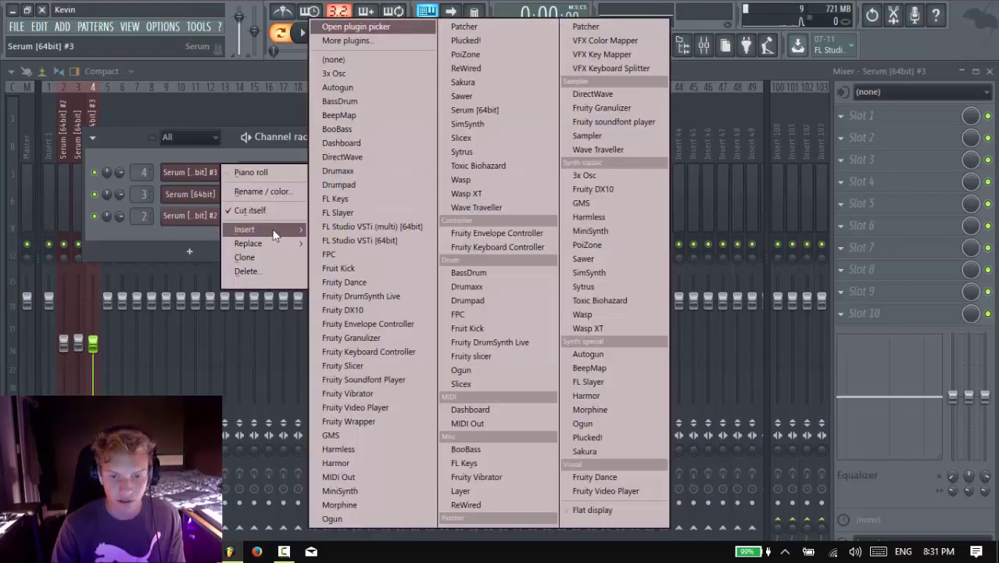
left_click(475, 109)
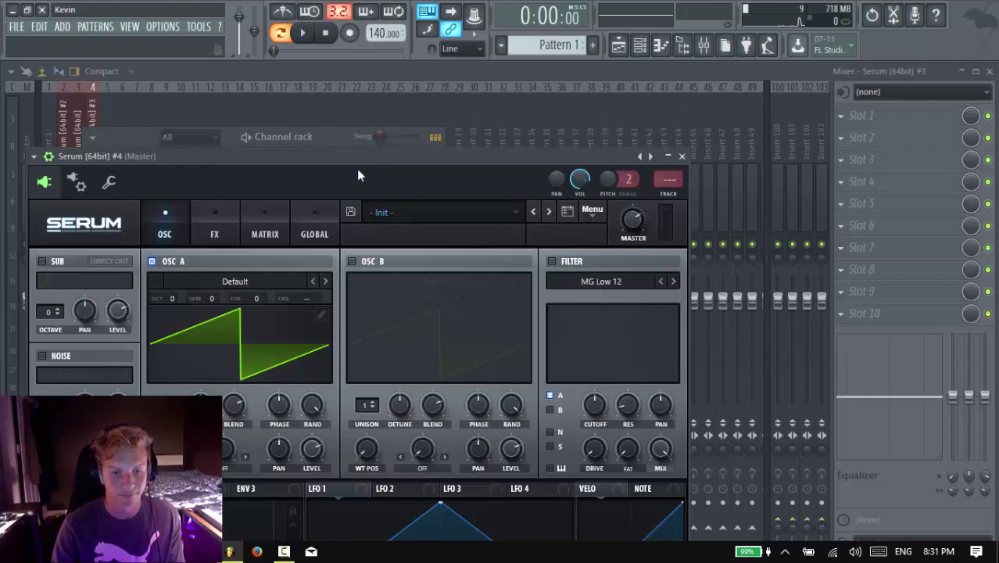
left_click_drag(390, 167, 413, 80)
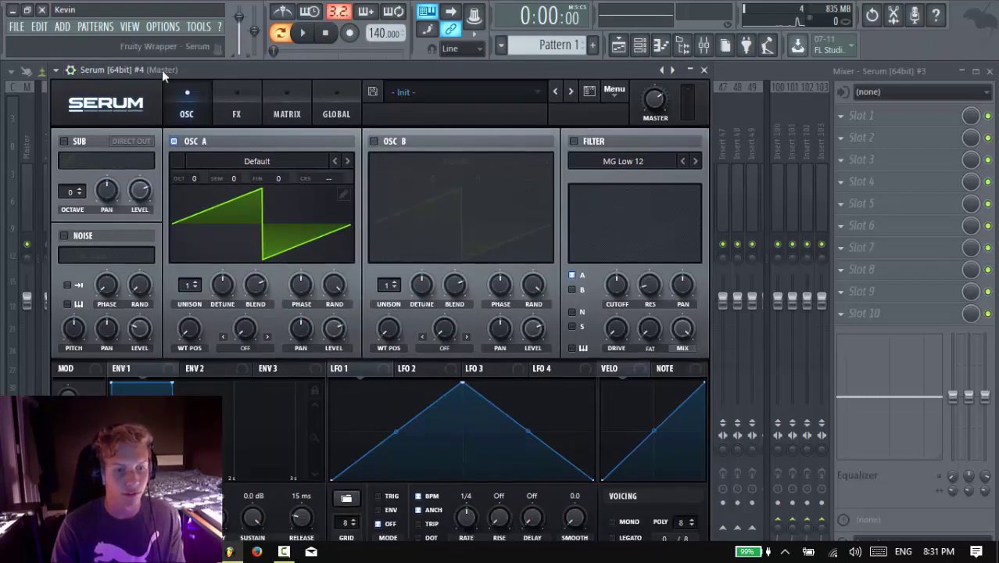
left_click_drag(162, 69, 168, 61)
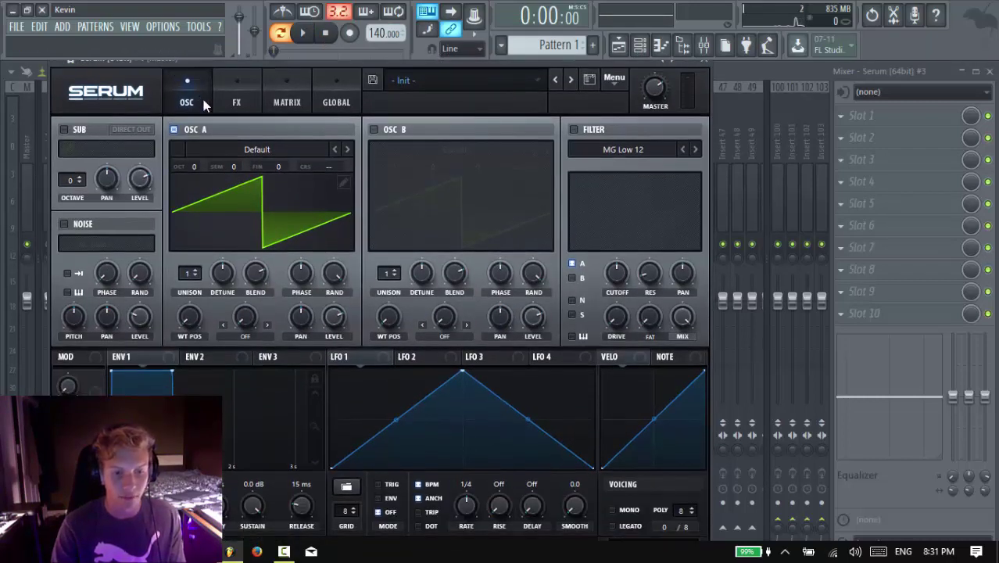
Step the new Serum's oscillator A wavetable forward to Basic Shapes.
left_click(347, 150)
left_click(347, 150)
left_click(347, 150)
left_click(348, 150)
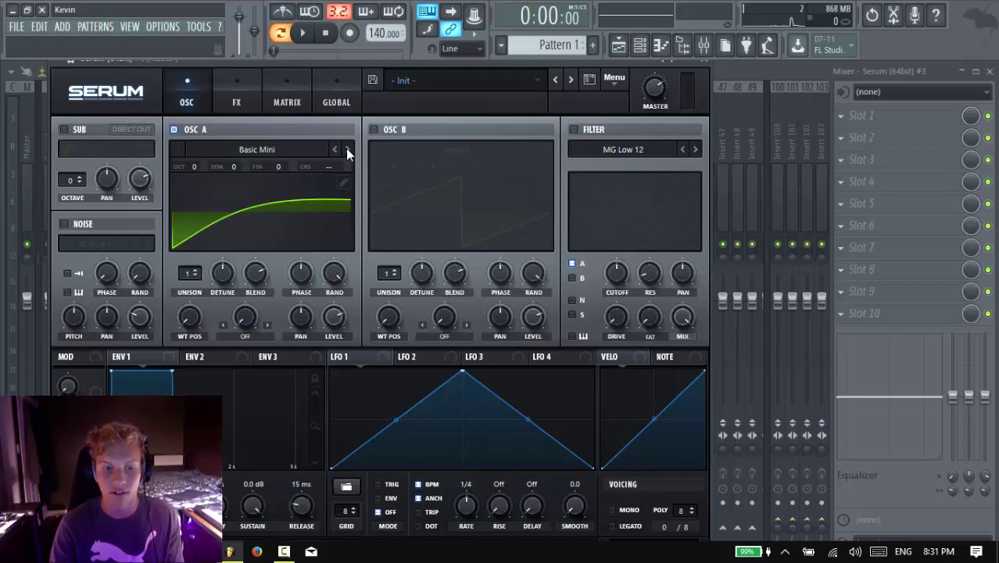
left_click(347, 150)
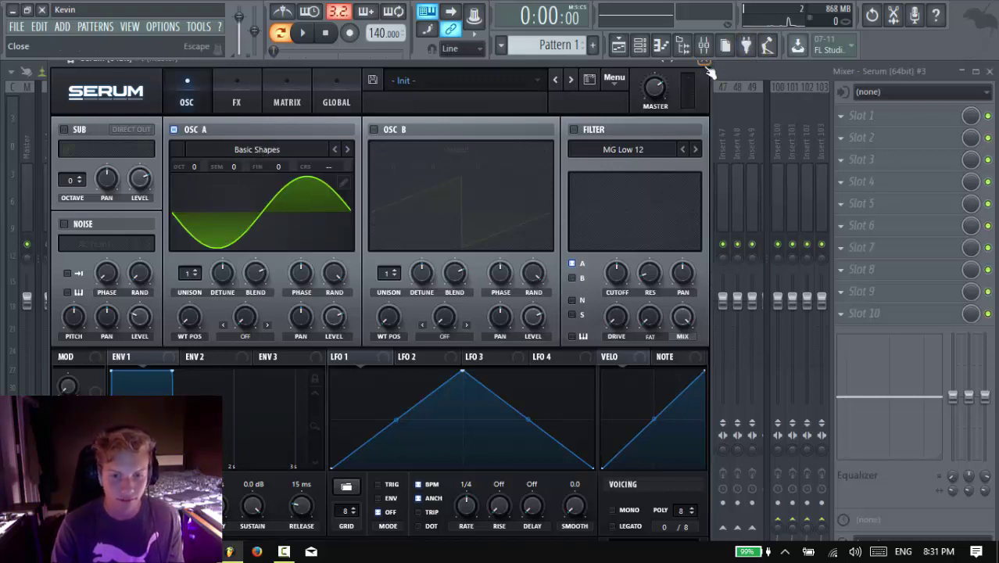
left_click(60, 70)
Assign Serum #4 a free mixer track, paste the copied notes into it, and audition.
mouse_move(197, 81)
left_click(262, 109)
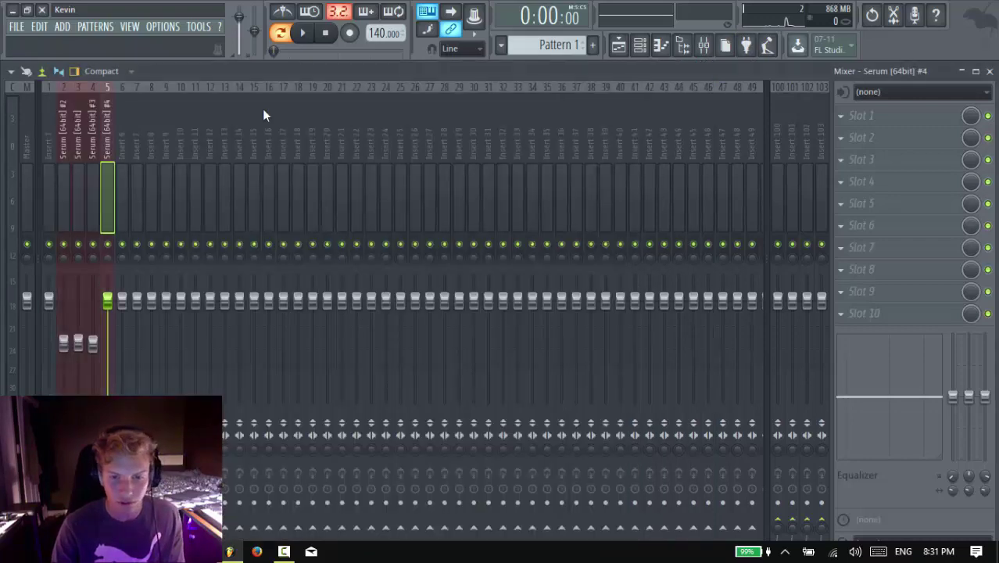
left_click(648, 47)
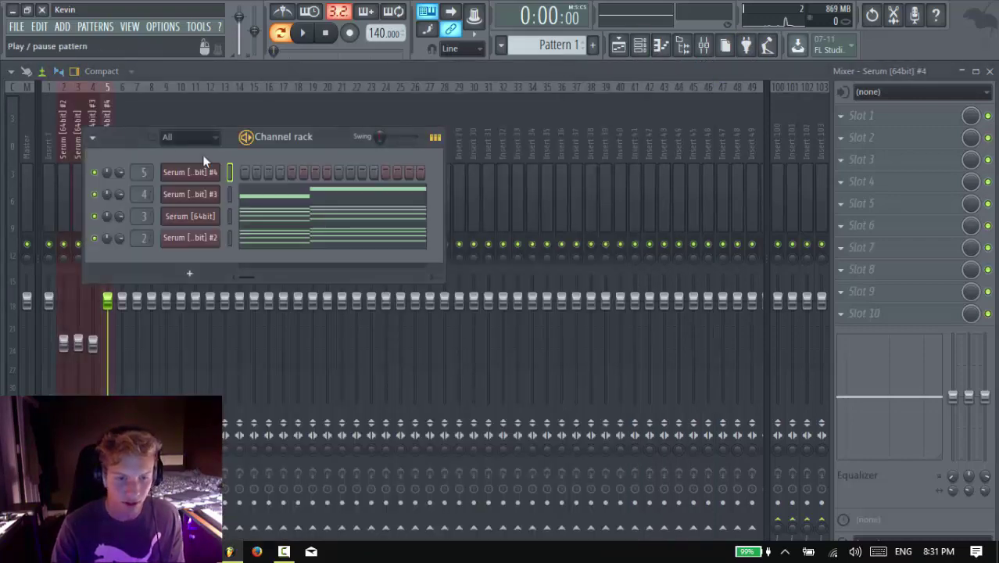
left_click(277, 202)
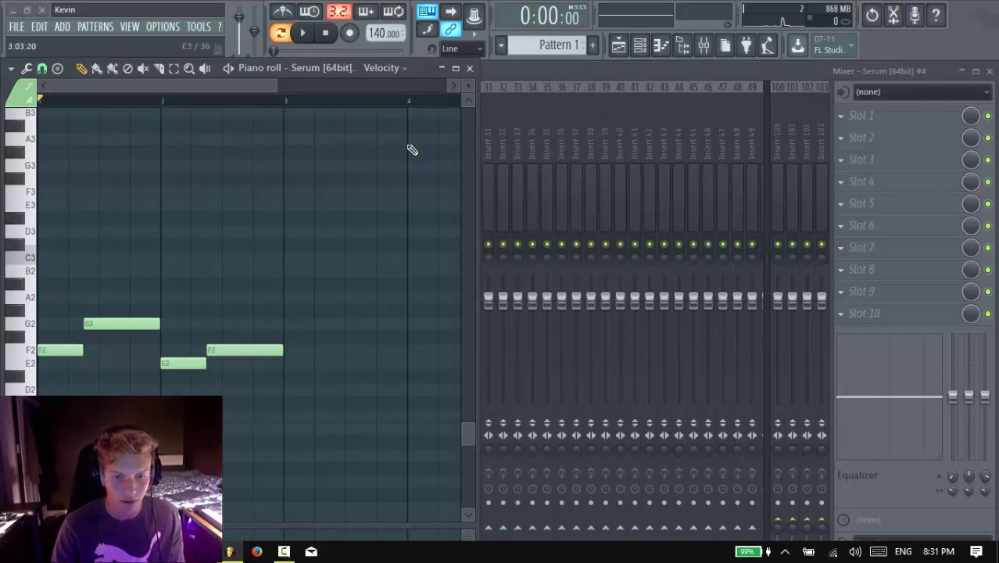
left_click(469, 69)
right_click(222, 172)
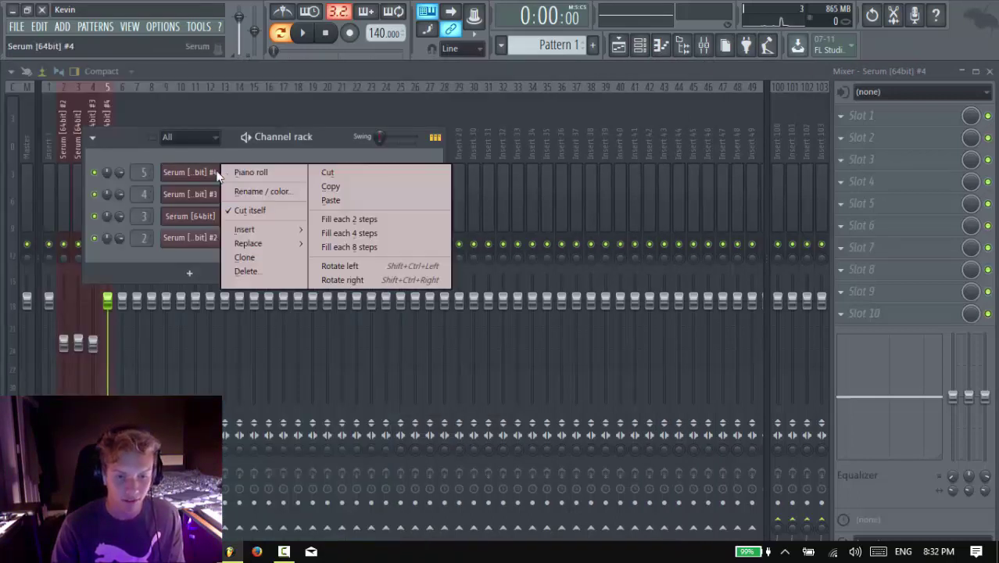
left_click(338, 200)
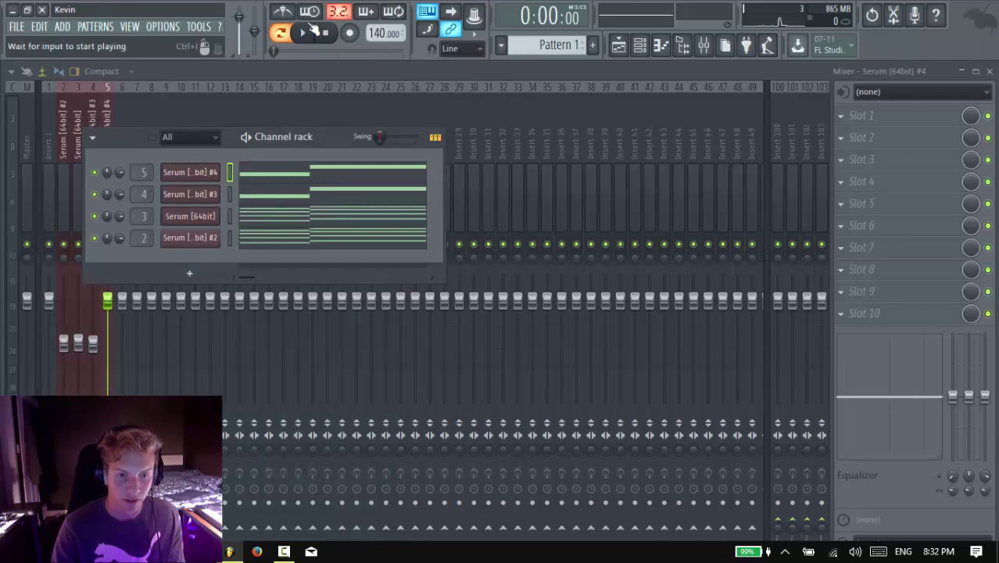
left_click(305, 34)
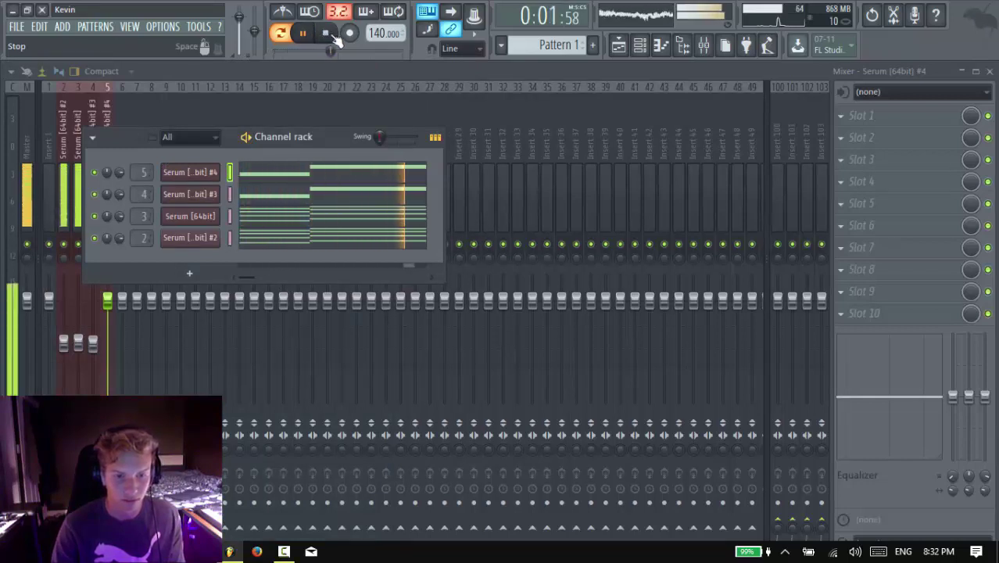
left_click(327, 34)
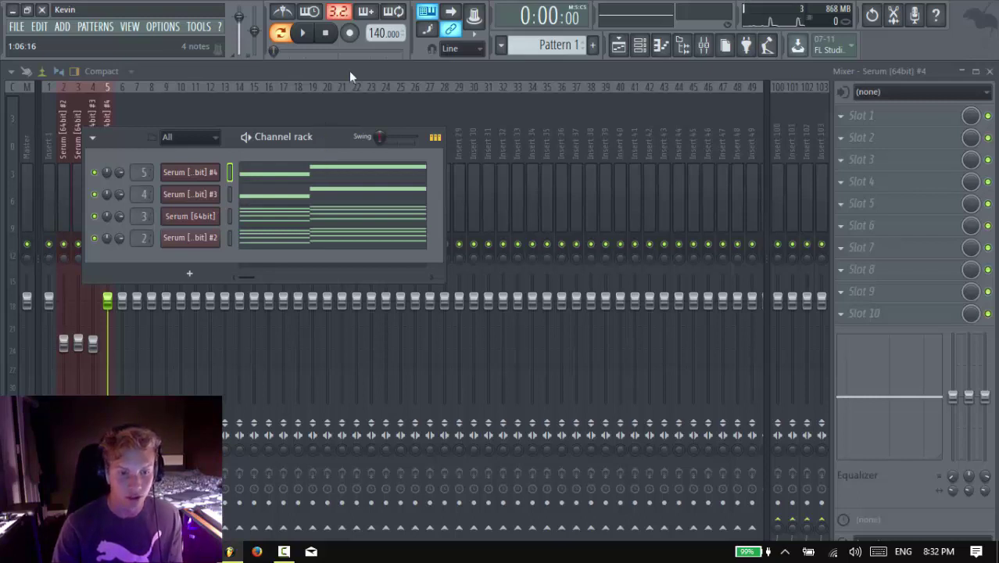
Load Fruity Parametric EQ 2 into slot 1 of the Serum #2 mixer track.
key("F6")
left_click(60, 150)
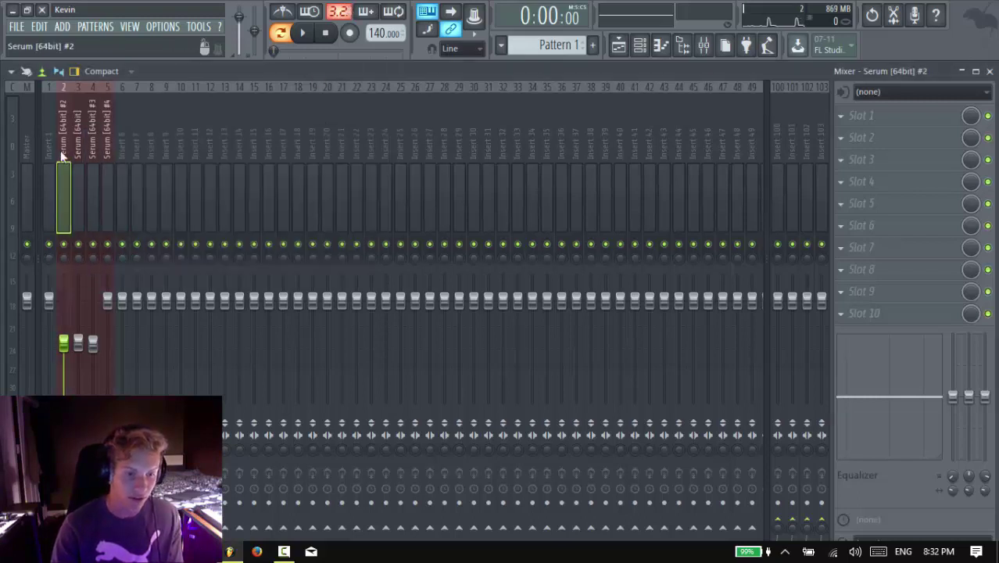
left_click(76, 152)
left_click(89, 151)
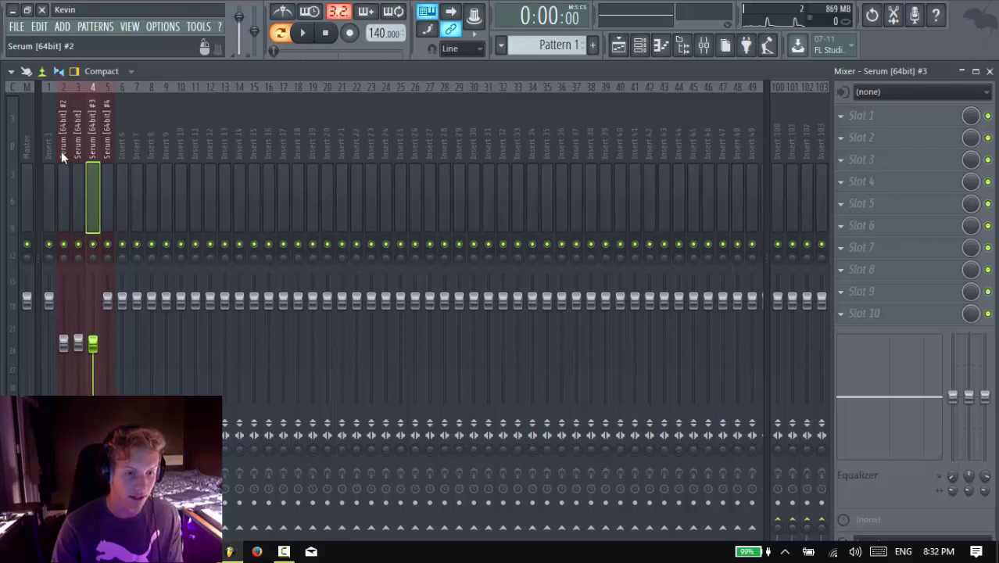
left_click(61, 151)
left_click(870, 115)
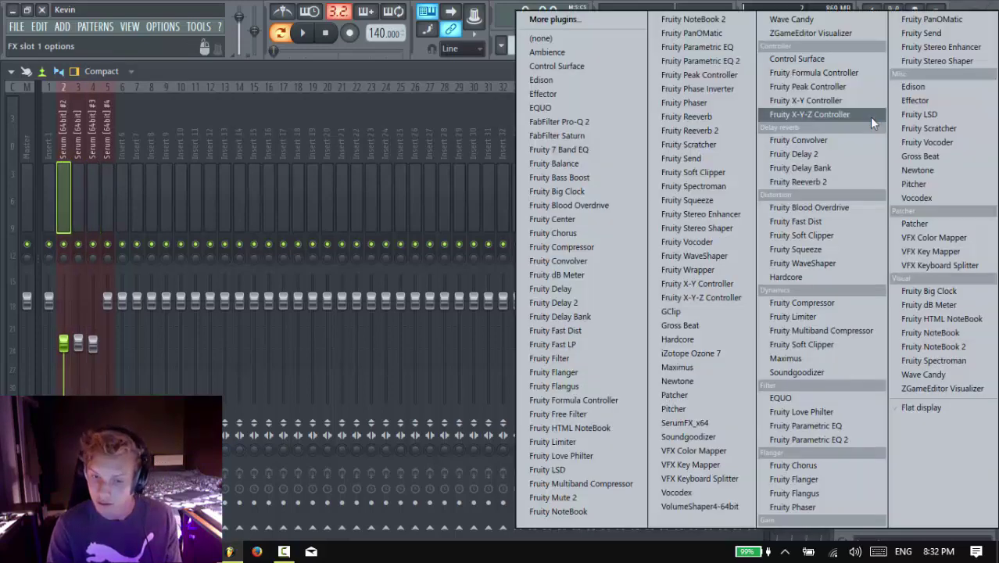
left_click(824, 439)
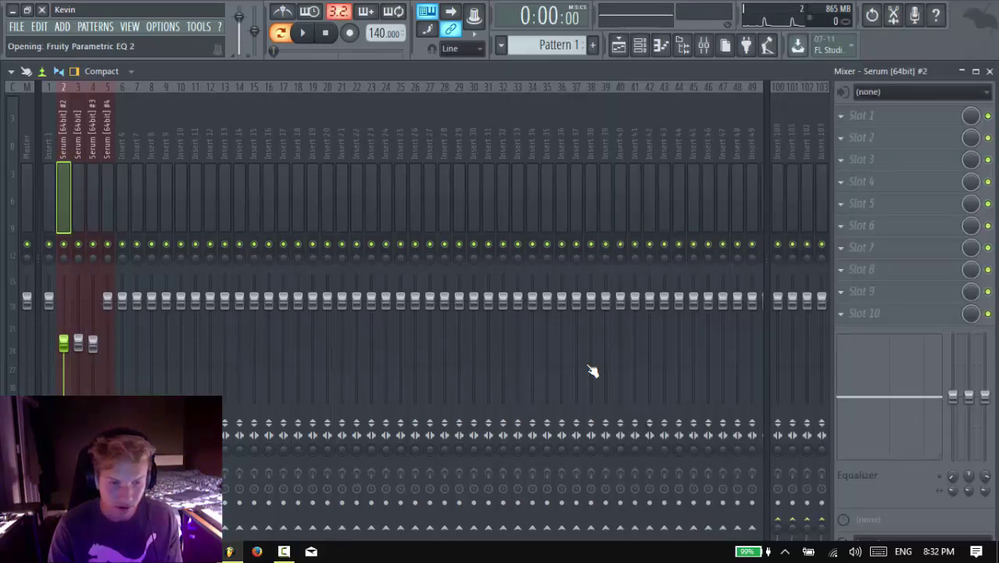
Make EQ band 1 a steep high-pass at around 143 Hz.
right_click(193, 373)
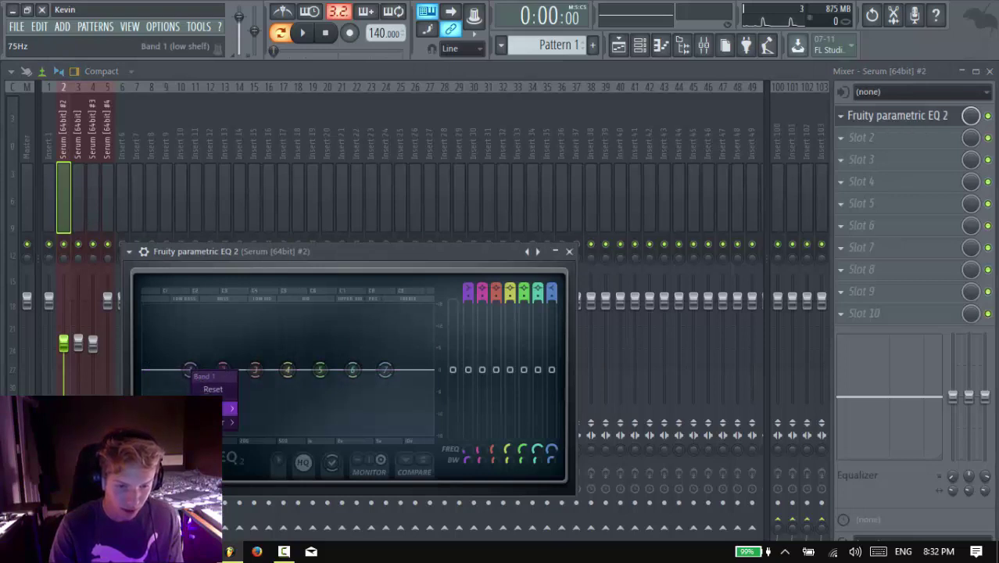
mouse_move(228, 409)
left_click(264, 445)
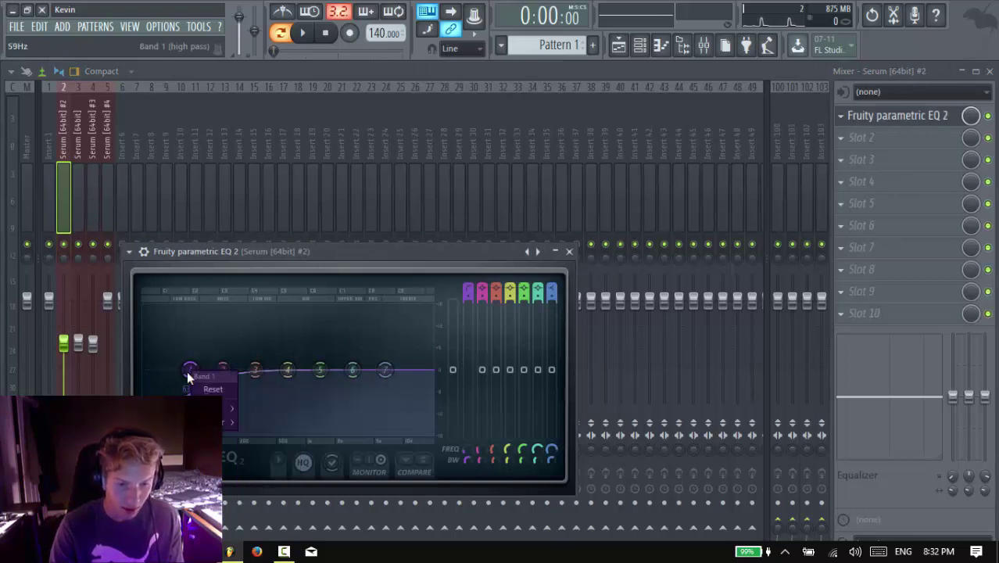
left_click(264, 422)
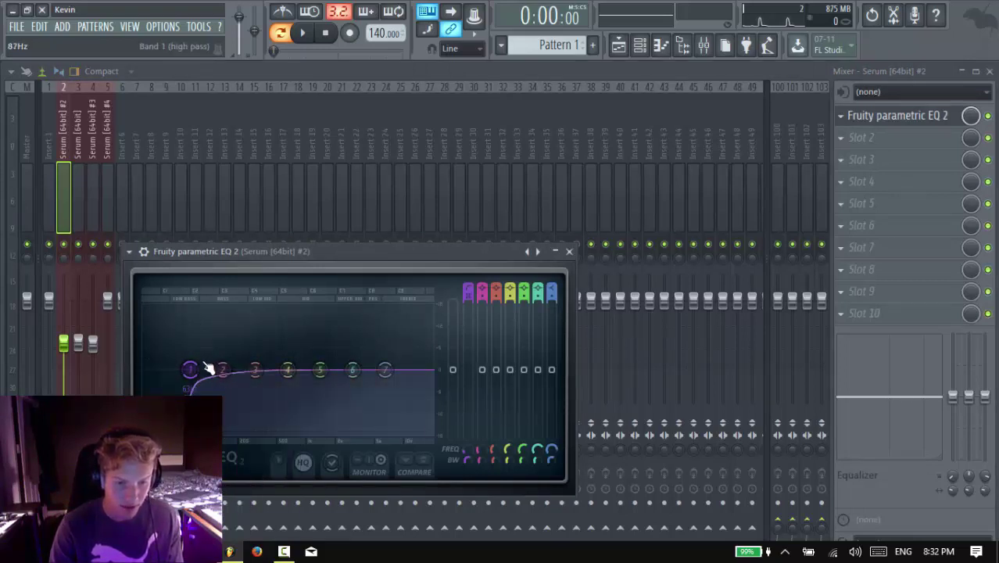
left_click_drag(190, 369, 223, 374)
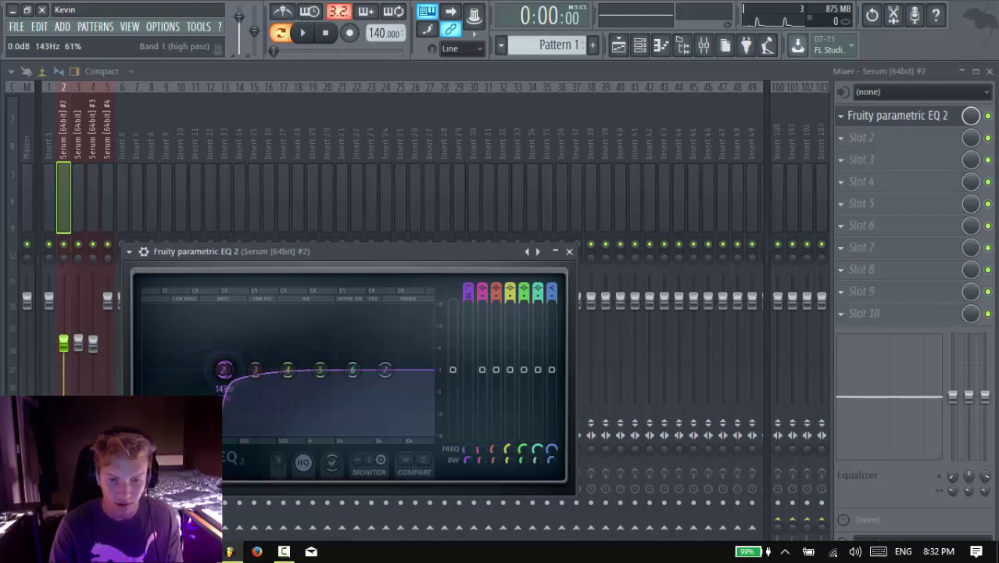
left_click(570, 253)
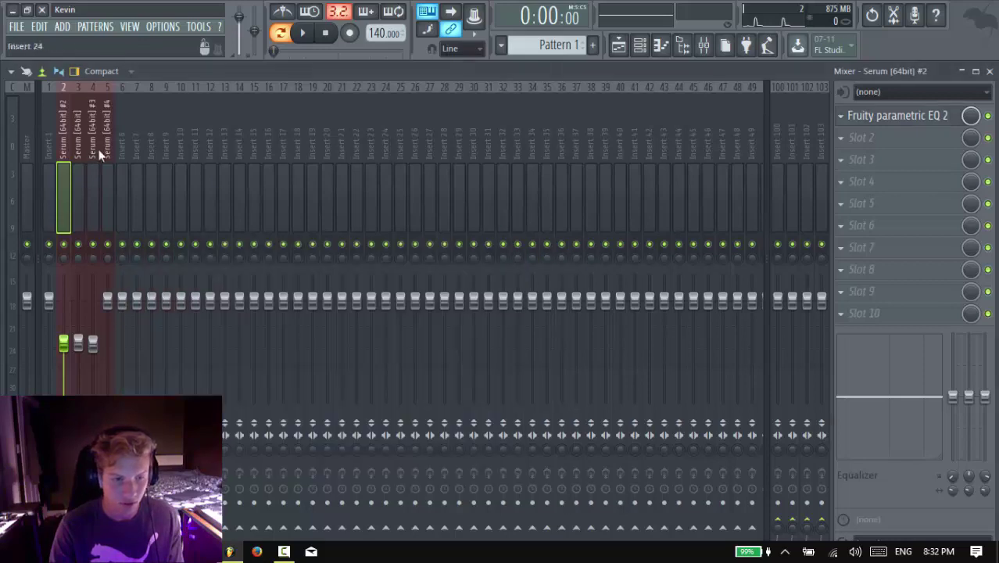
Add Parametric EQ 2 to the Serum [64bit] track with band 1 high-passing near 149 Hz.
left_click(81, 147)
left_click(852, 119)
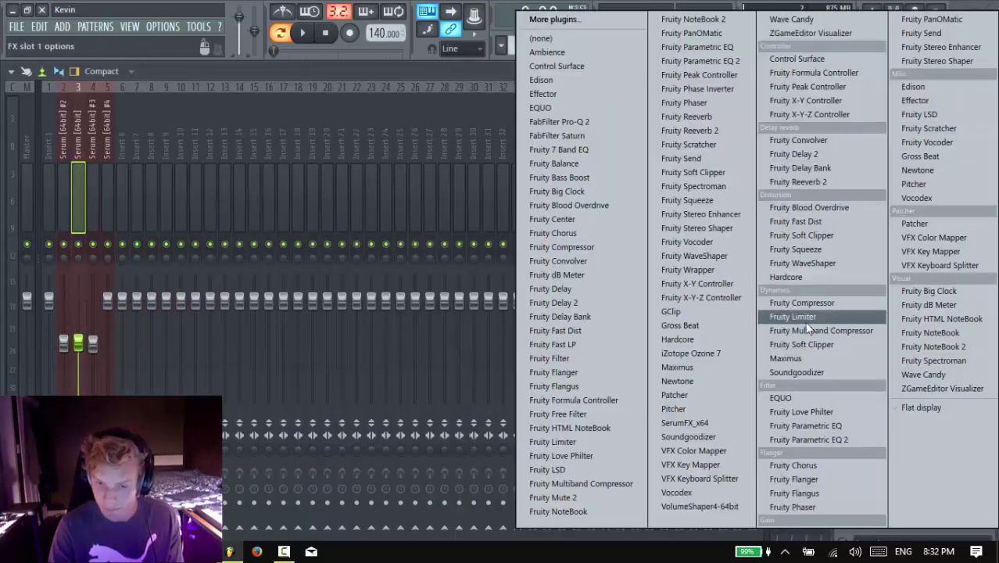
left_click(812, 439)
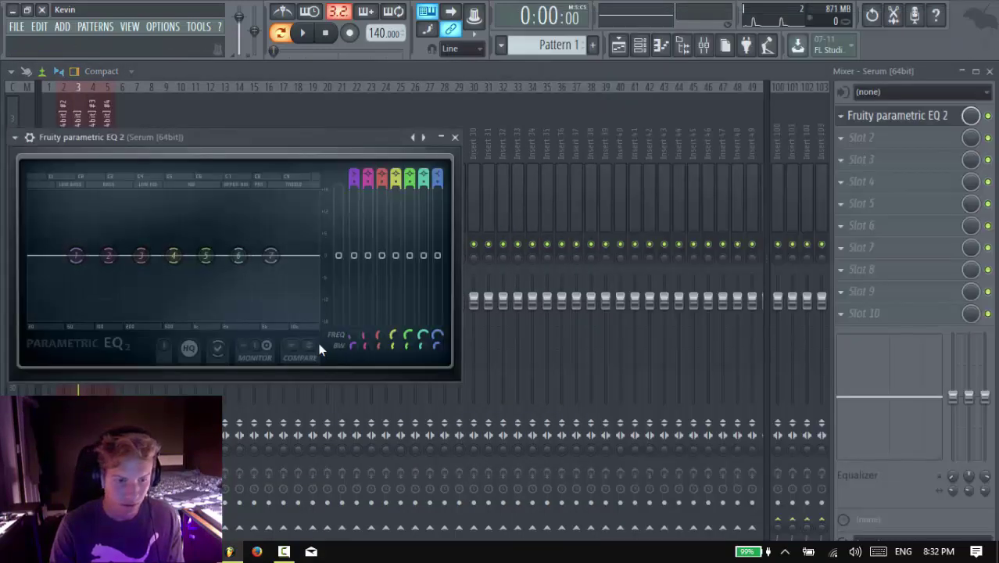
right_click(87, 263)
left_click(96, 279)
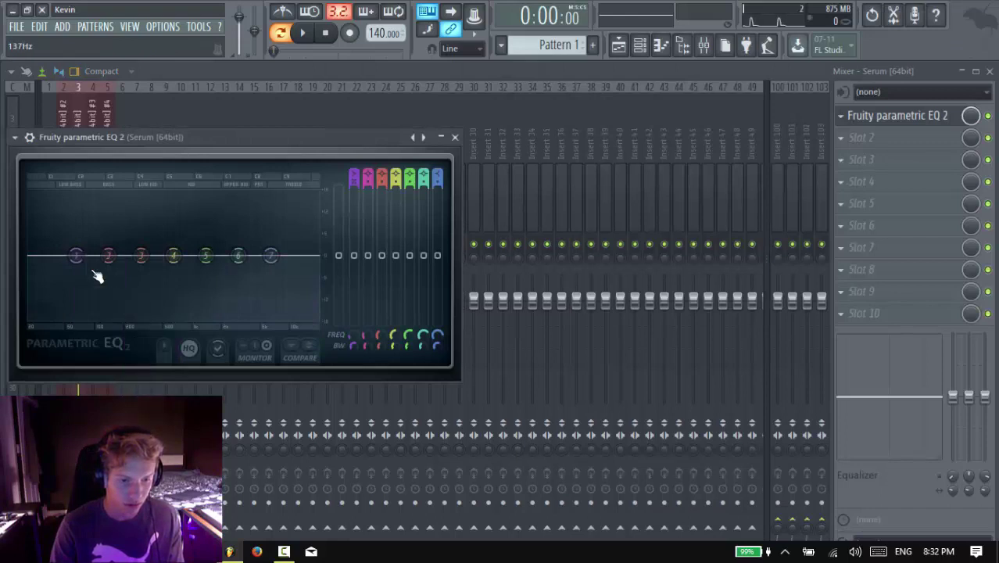
right_click(73, 259)
mouse_move(102, 295)
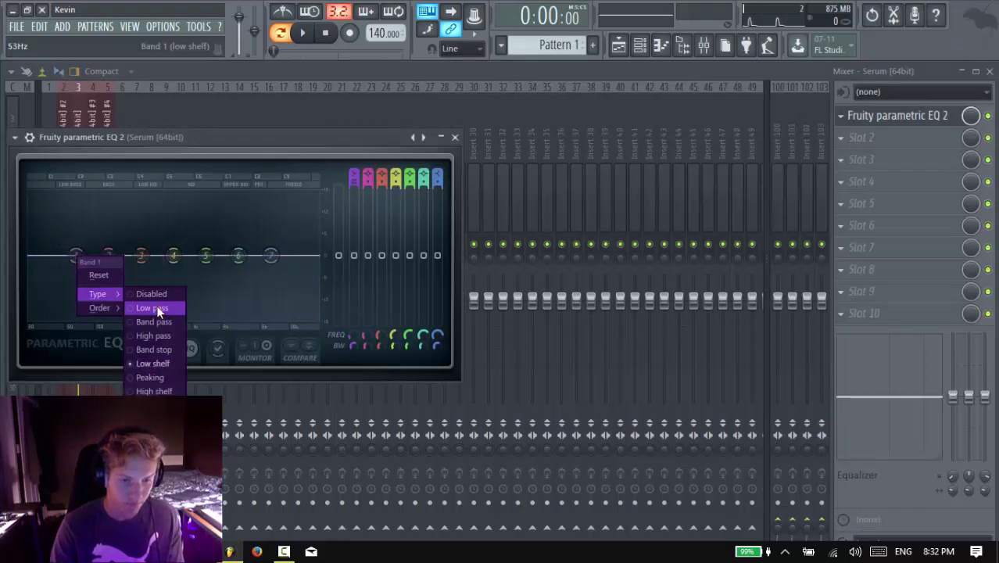
left_click(161, 337)
left_click_drag(78, 256, 110, 255)
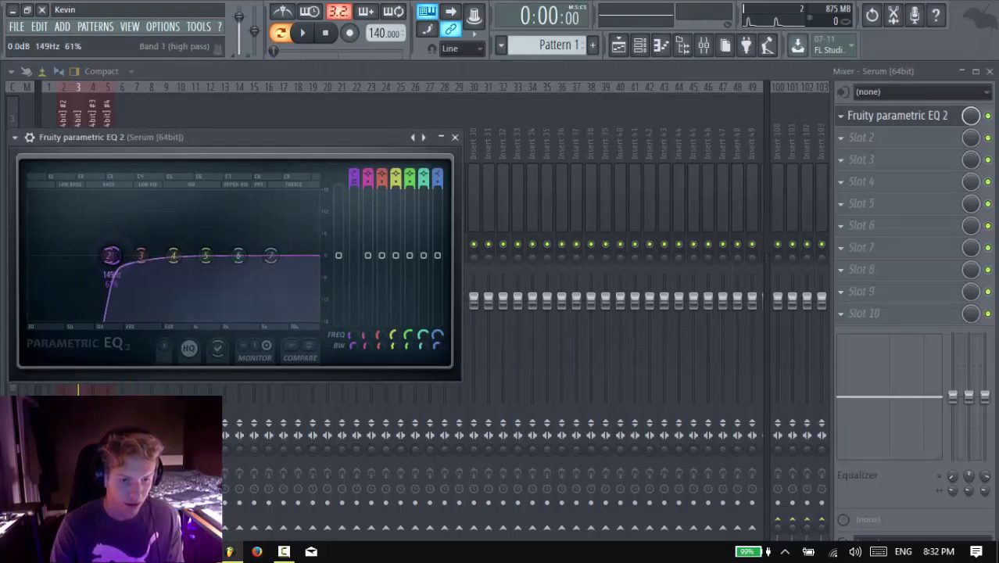
left_click(455, 137)
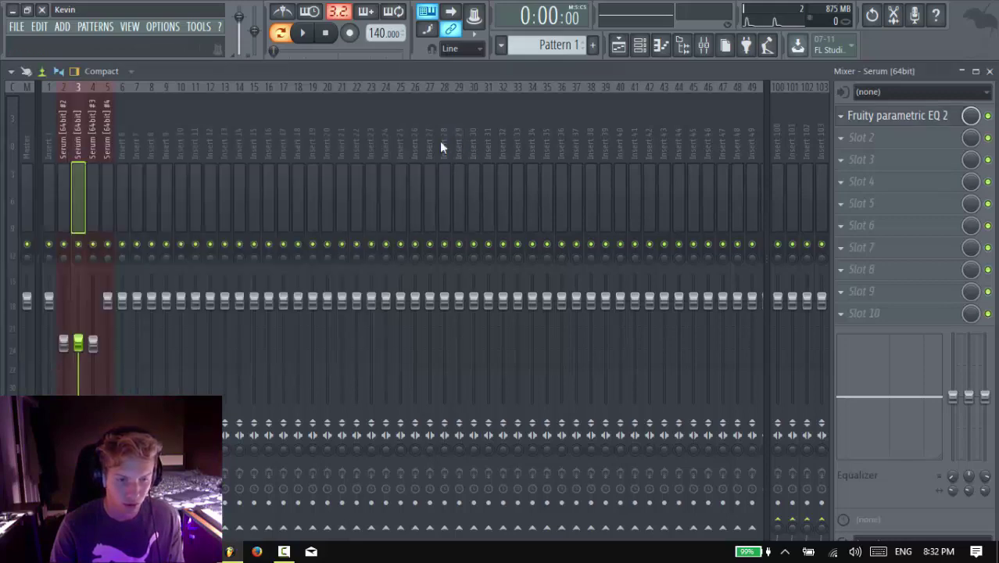
Add Parametric EQ 2 to Serum #3 with a steep band 1 high-pass near 145 Hz.
left_click(97, 211)
left_click(885, 126)
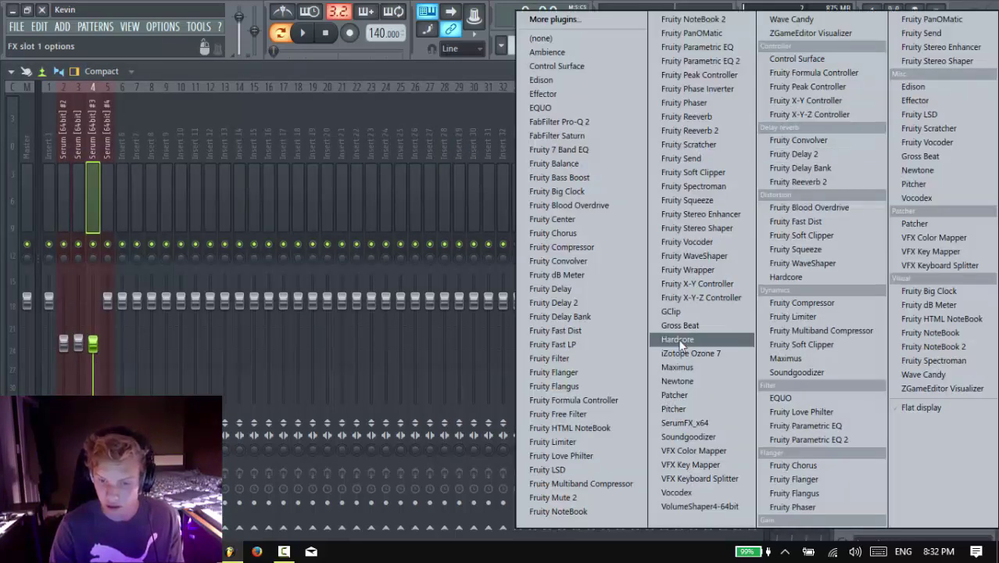
left_click(779, 440)
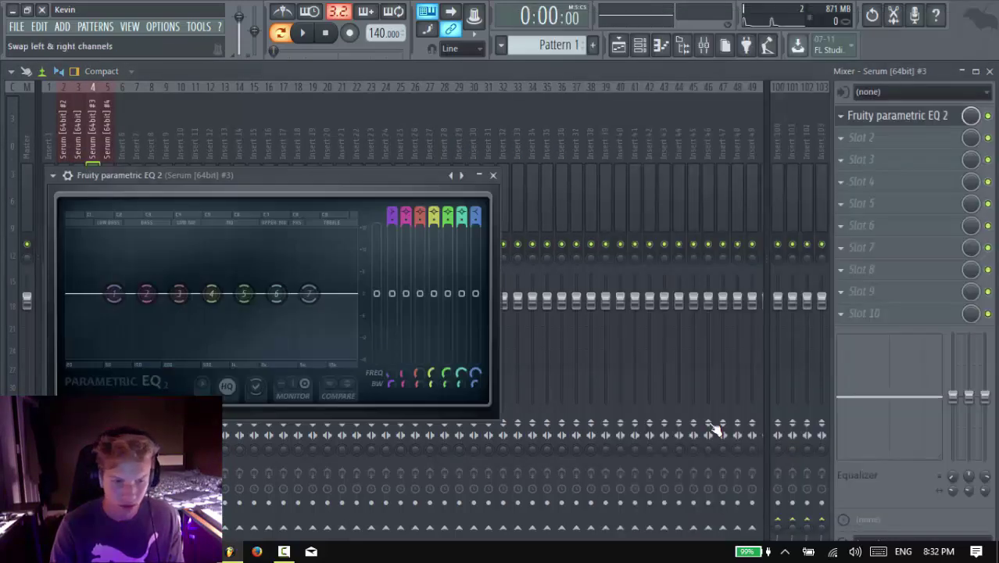
right_click(115, 294)
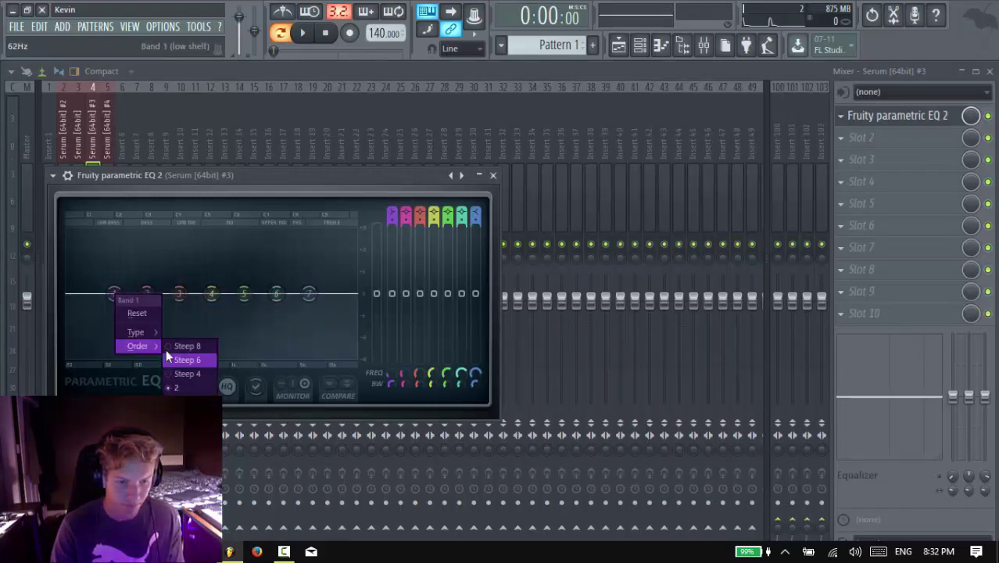
left_click(167, 357)
right_click(116, 296)
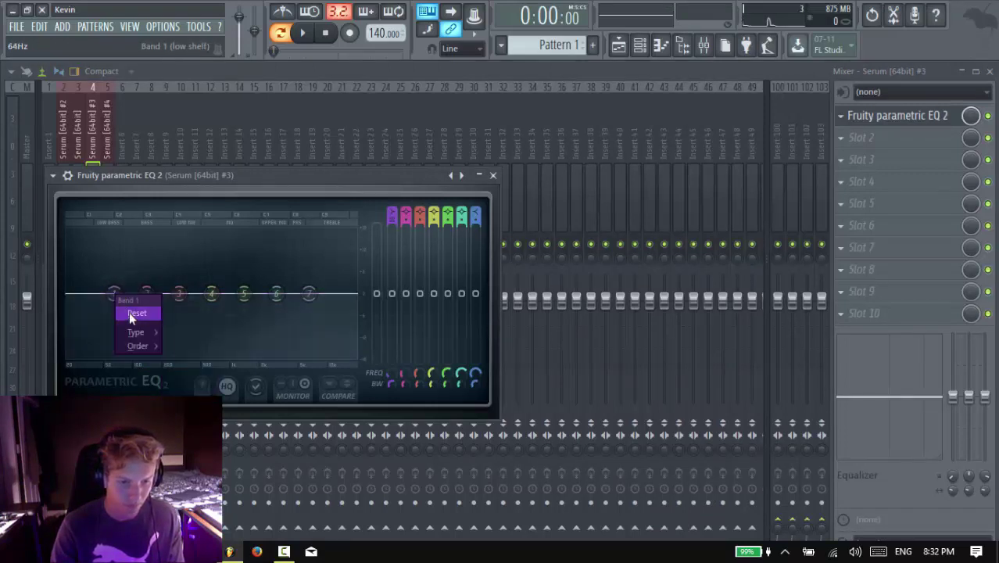
mouse_move(135, 331)
left_click(203, 379)
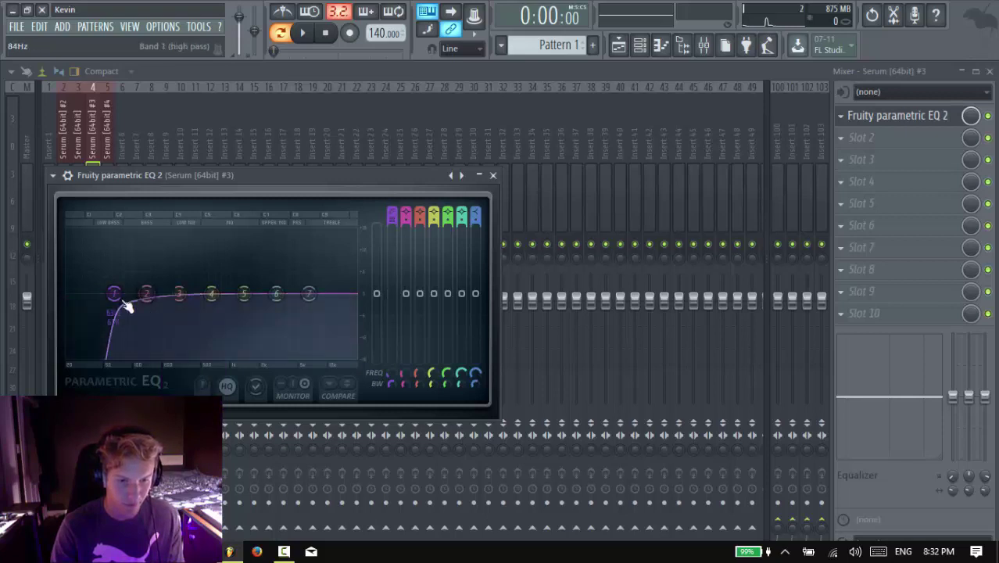
left_click_drag(116, 294, 150, 301)
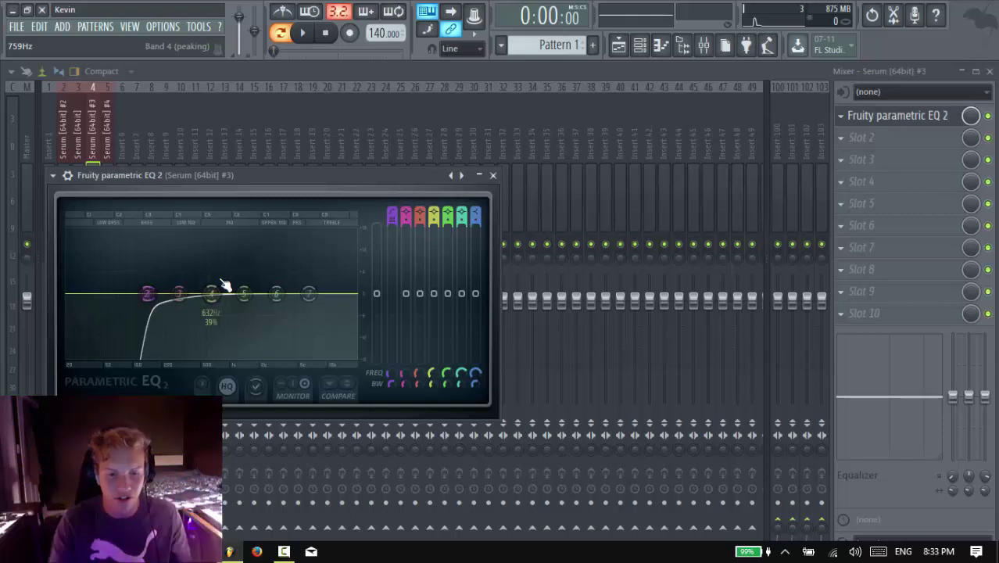
left_click(493, 176)
left_click(65, 195)
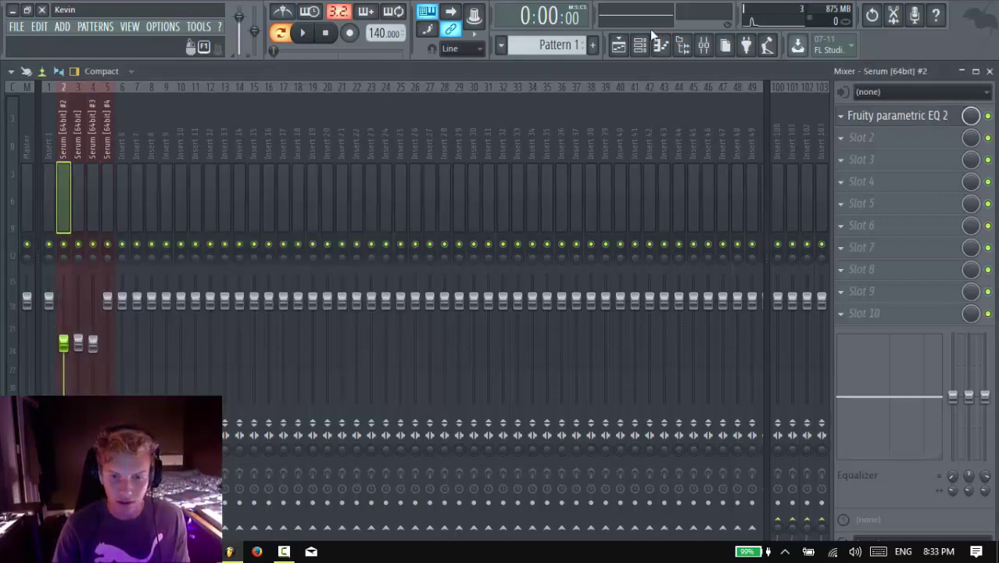
left_click(618, 45)
left_click(639, 45)
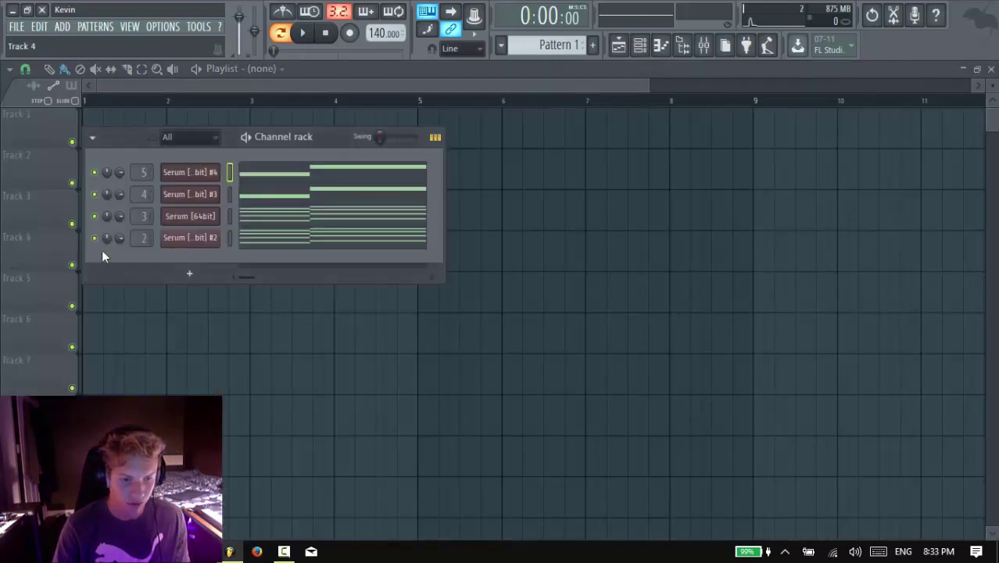
left_click(95, 174)
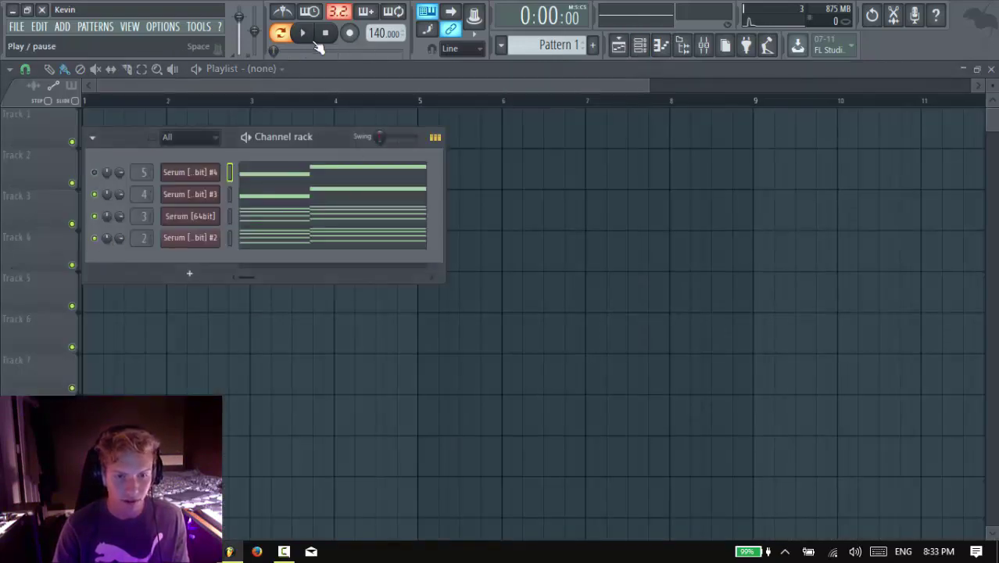
left_click(305, 35)
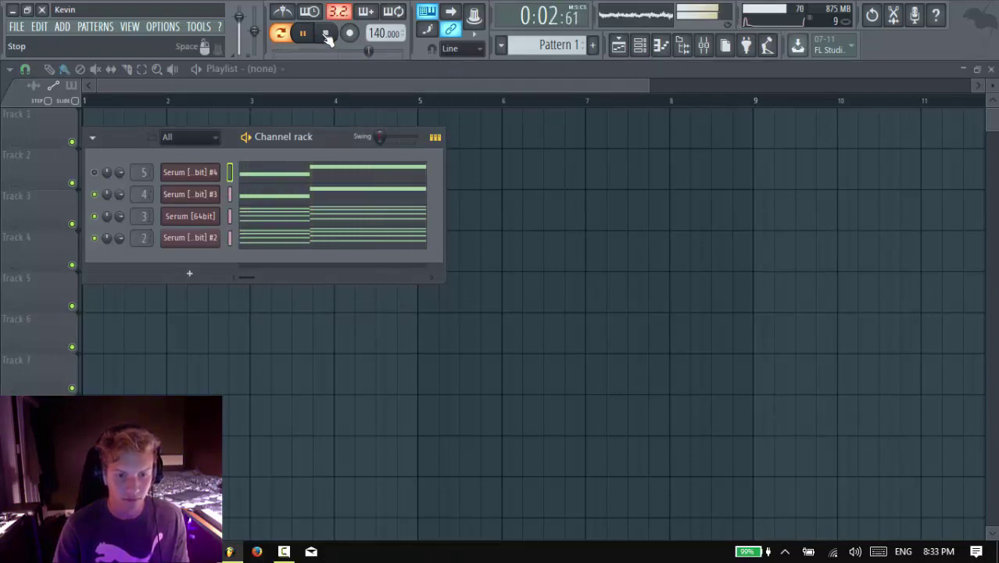
left_click(325, 33)
left_click(95, 172)
left_click(303, 33)
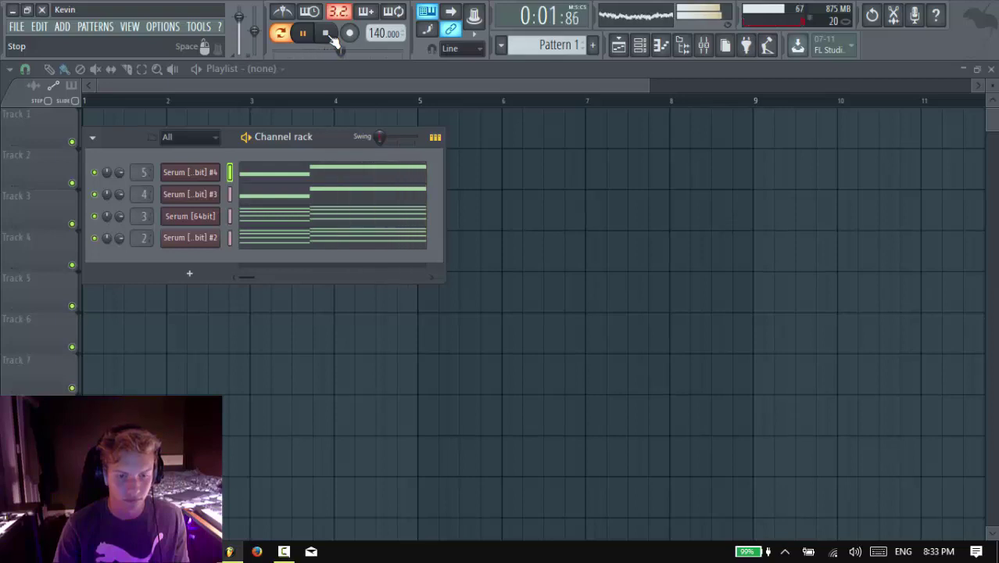
left_click(329, 35)
Select and solo the Serum #4 insert in the mixer, then audition it alone.
left_click(682, 45)
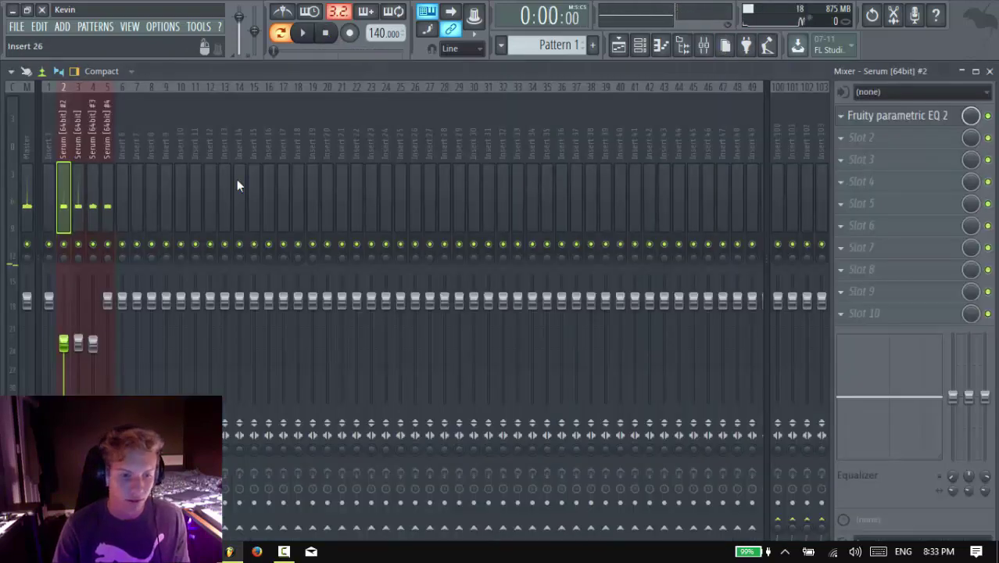
left_click(109, 190)
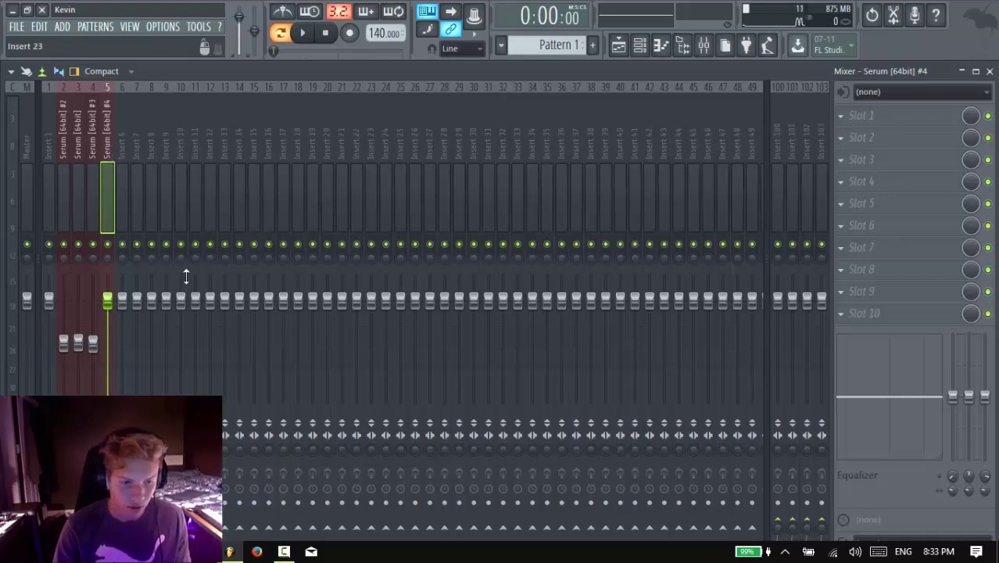
right_click(108, 244)
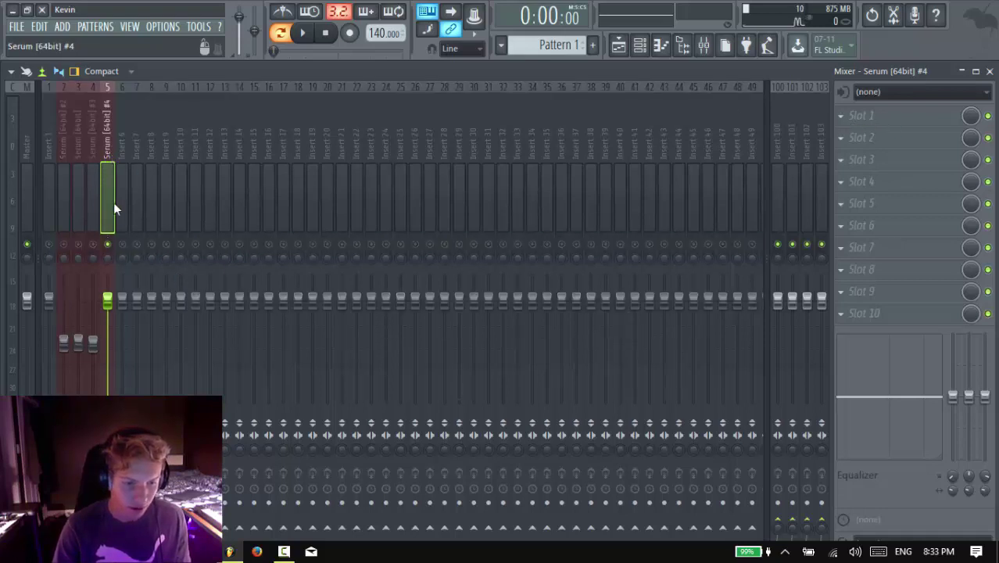
left_click(306, 35)
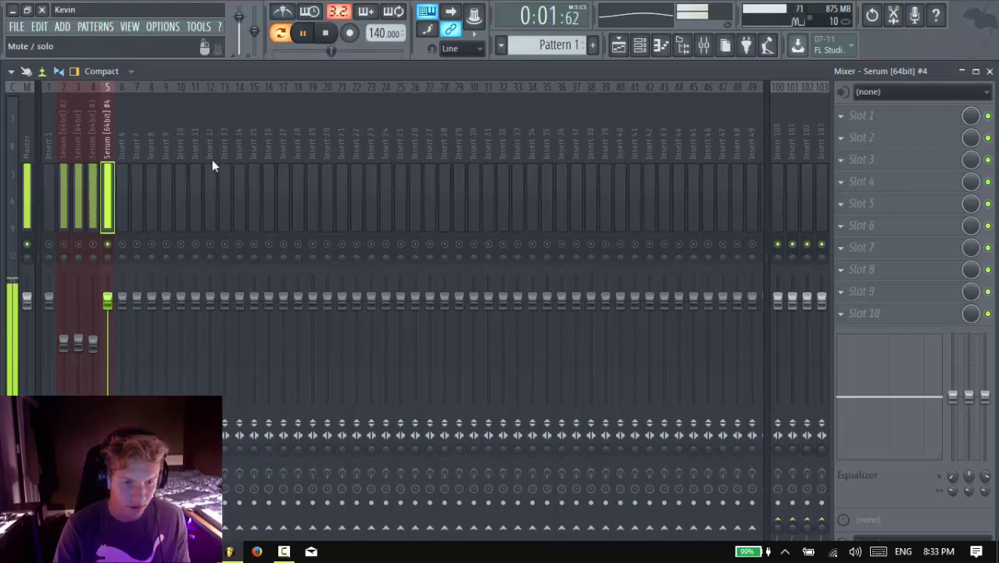
left_click(325, 33)
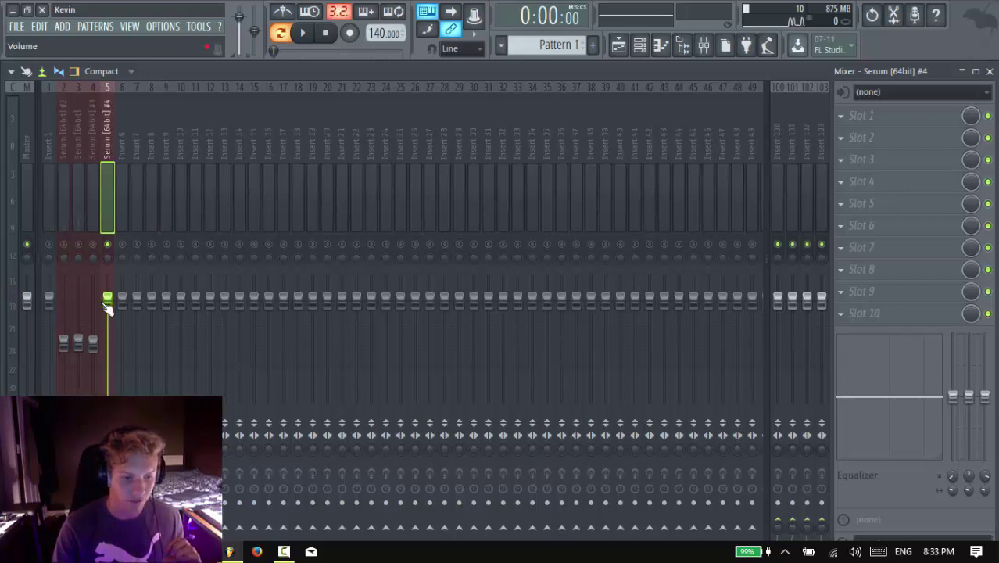
Pull the Serum #4 fader down a few decibels while listening.
left_click_drag(109, 303, 109, 315)
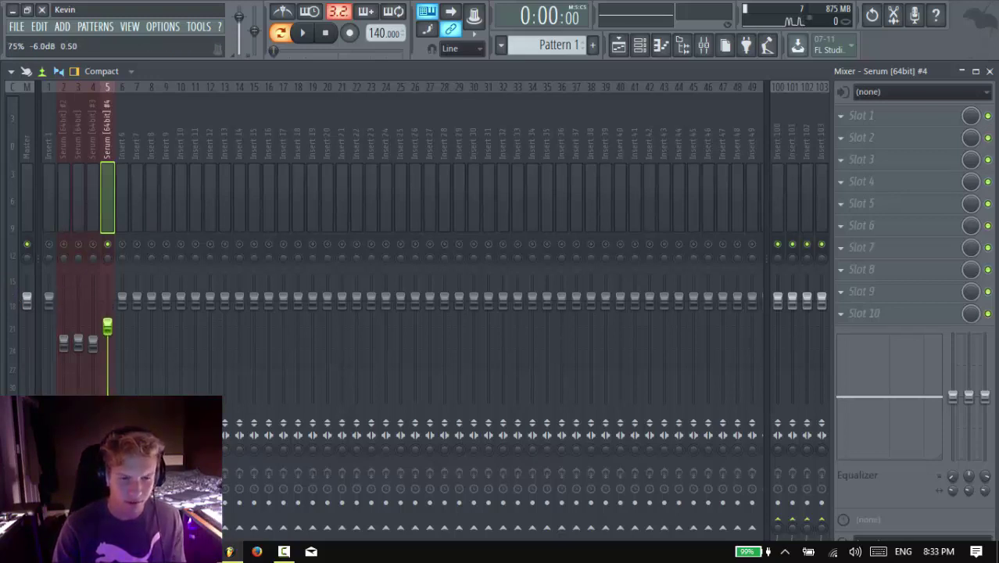
left_click(303, 32)
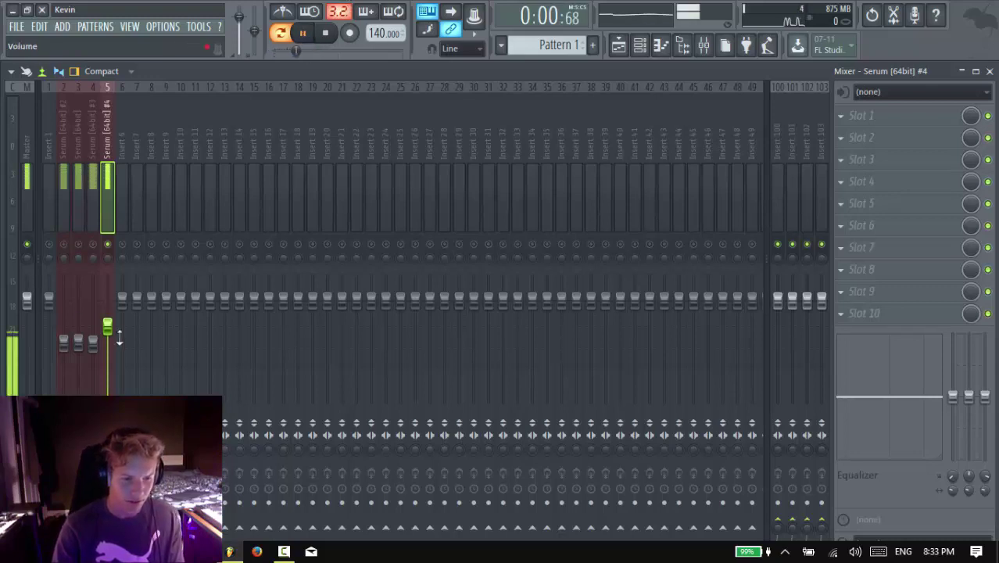
left_click_drag(115, 337, 114, 325)
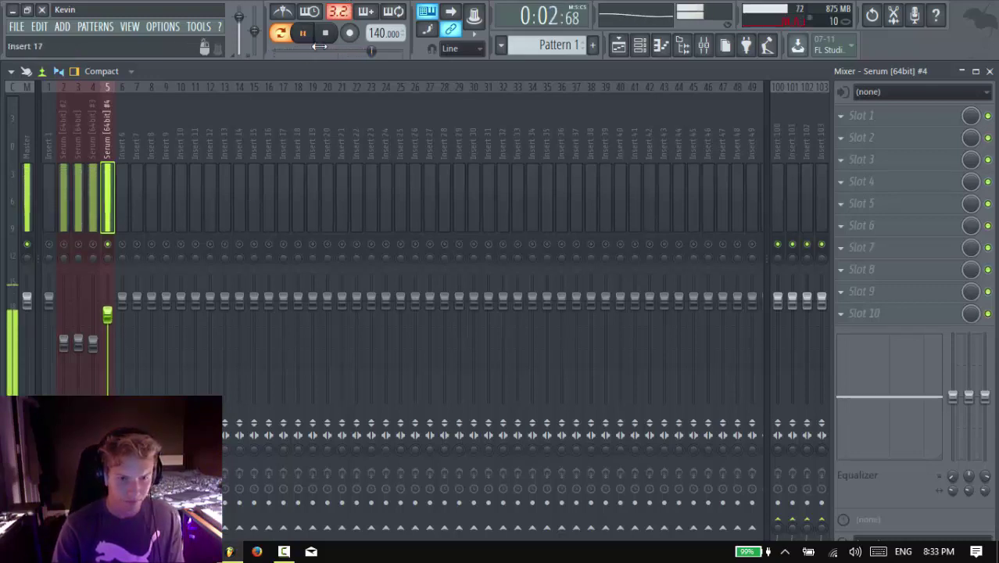
left_click(327, 34)
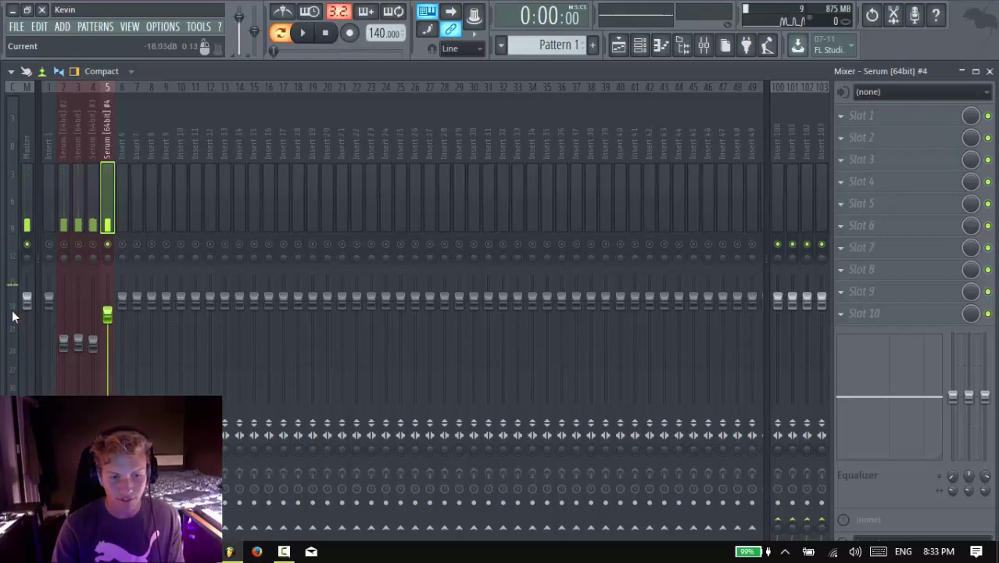
Load Fruity WaveShaper on Serum #4's first slot and bend its curve steeply upward.
left_click(915, 115)
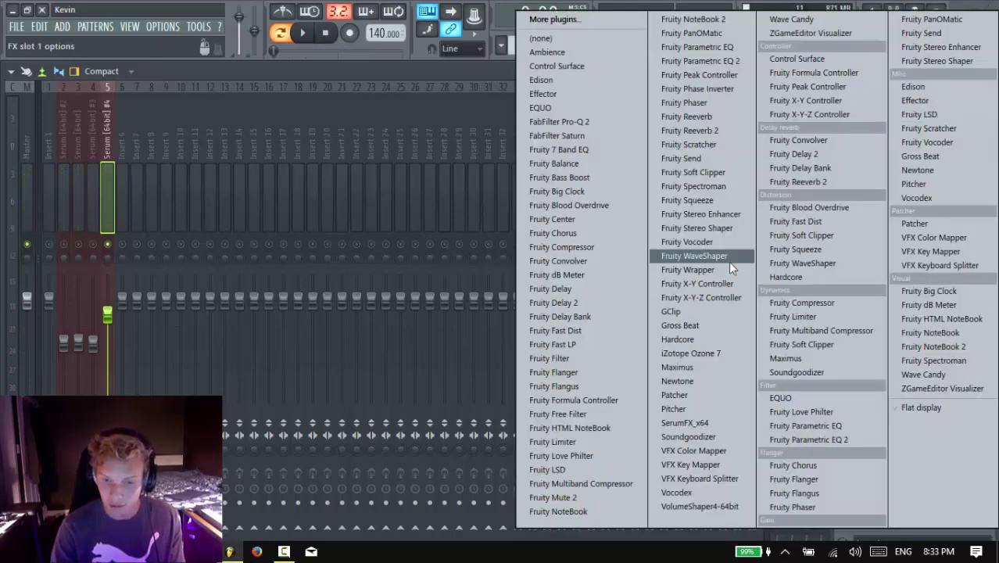
left_click(822, 263)
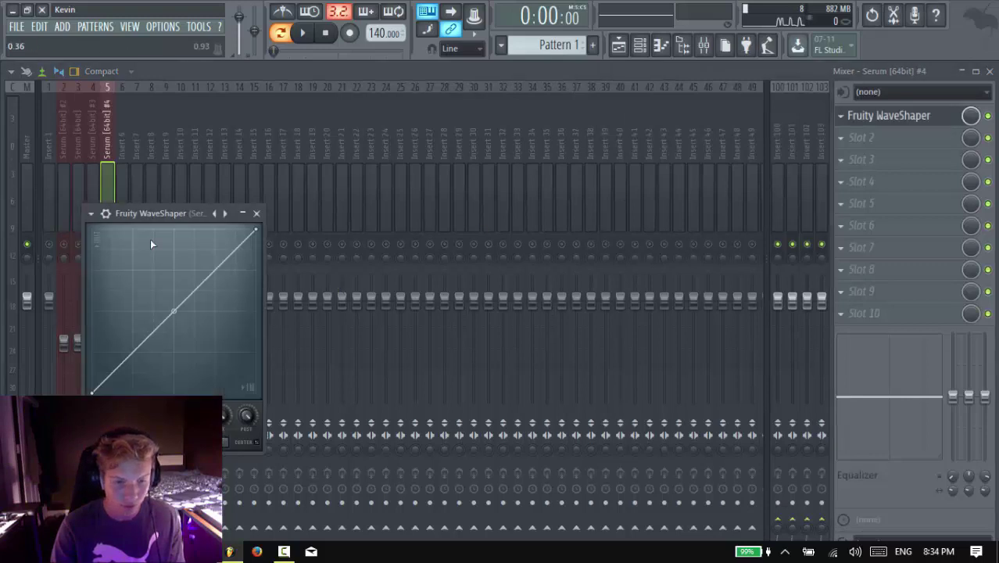
left_click_drag(204, 242, 123, 222)
left_click(307, 38)
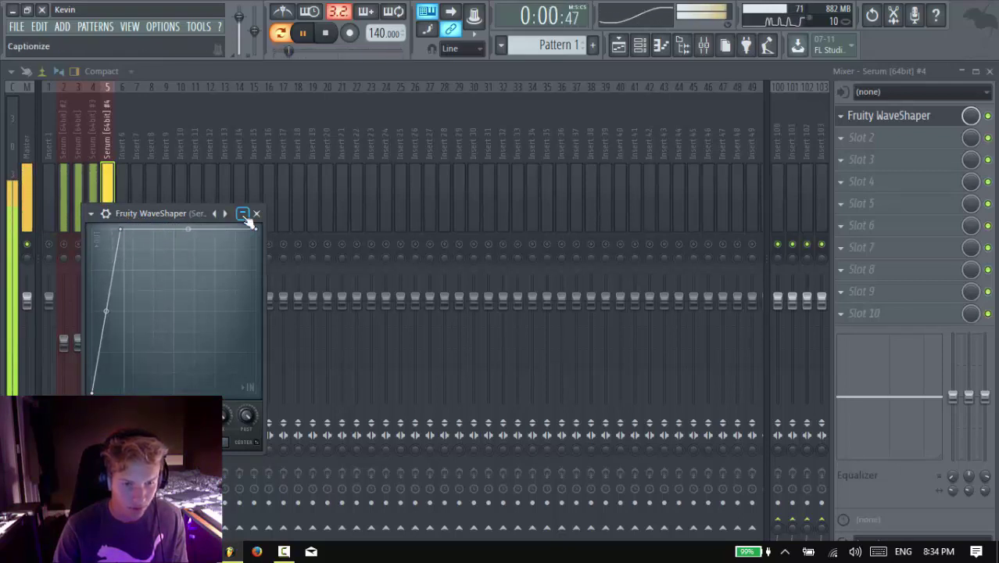
left_click(256, 214)
left_click(327, 39)
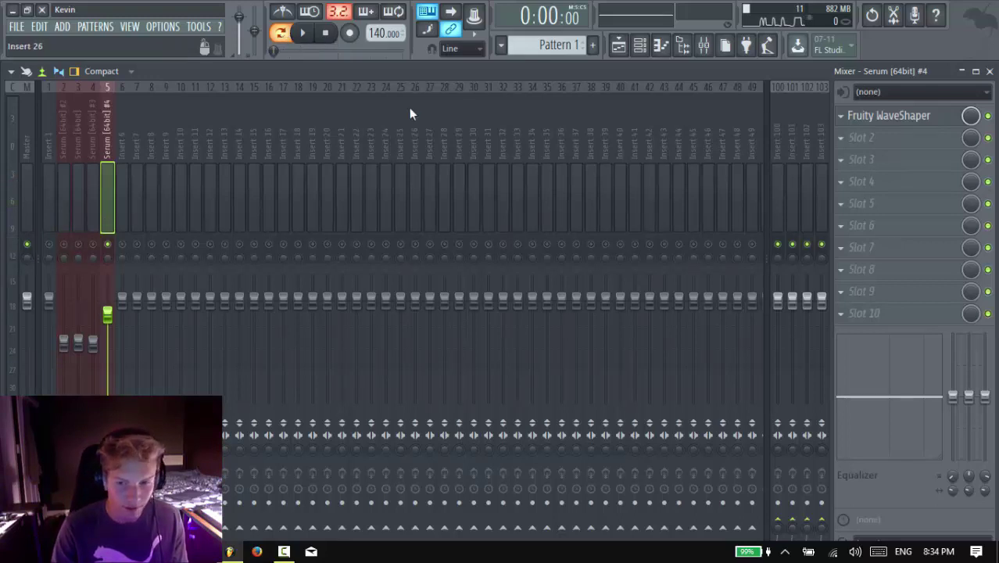
left_click(920, 119)
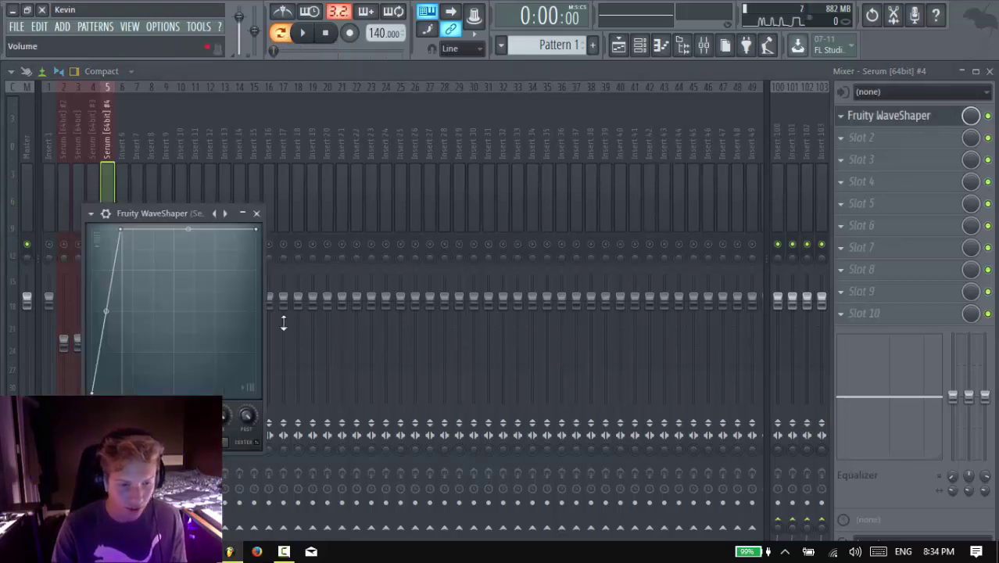
left_click(256, 213)
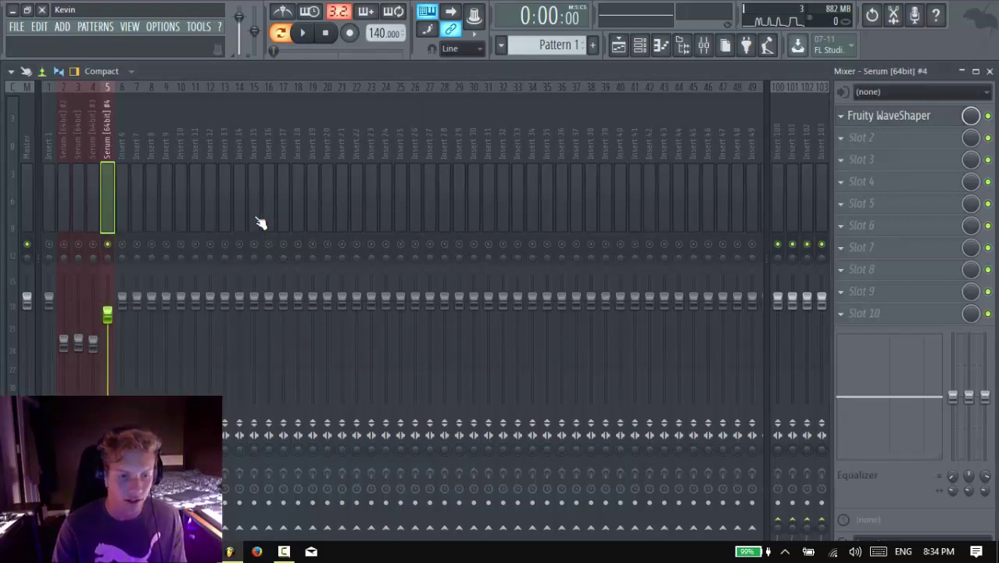
Lower the Serum #4 insert volume to 37%, then release its solo.
key("ctrl+a")
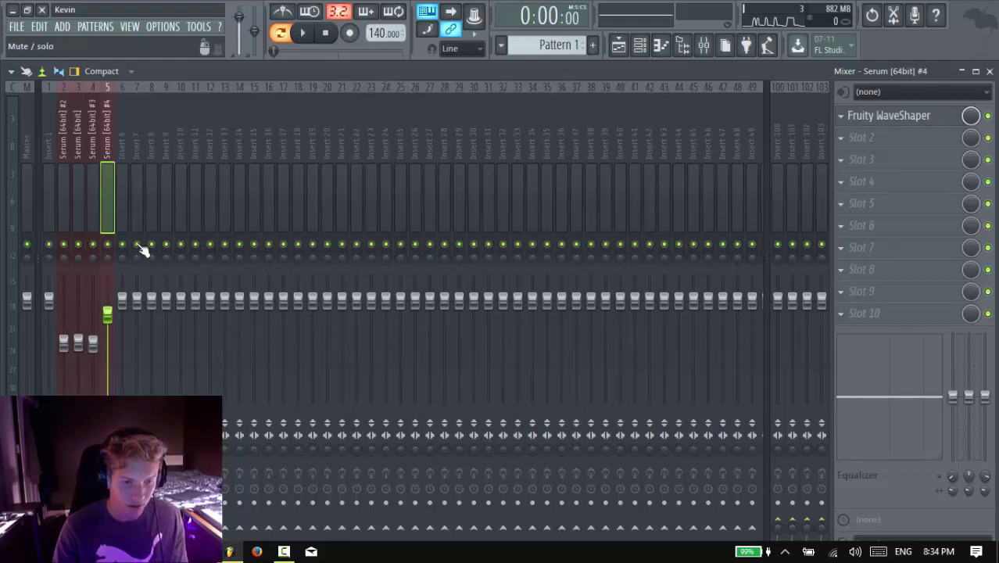
left_click(111, 250)
key("space")
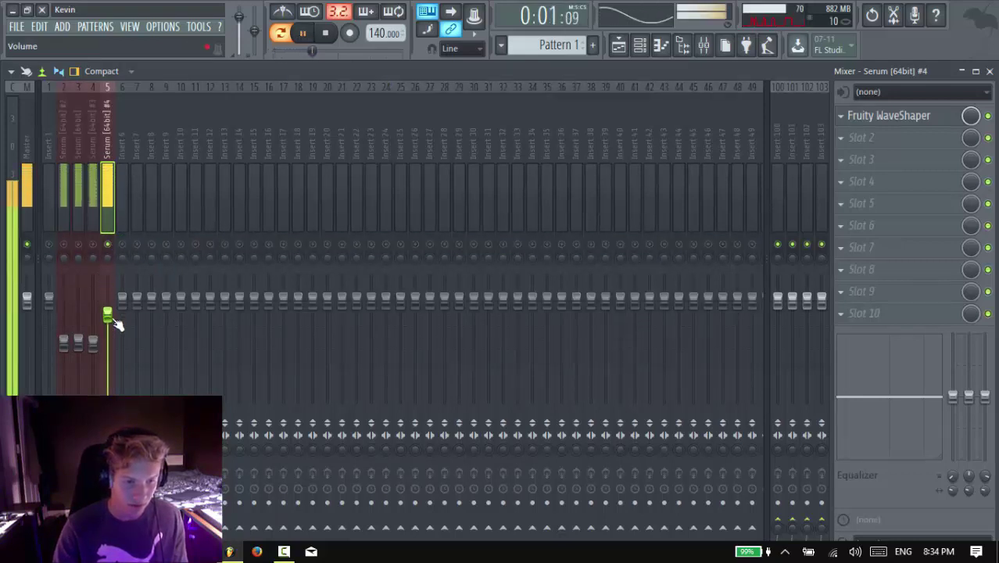
left_click_drag(108, 315, 108, 356)
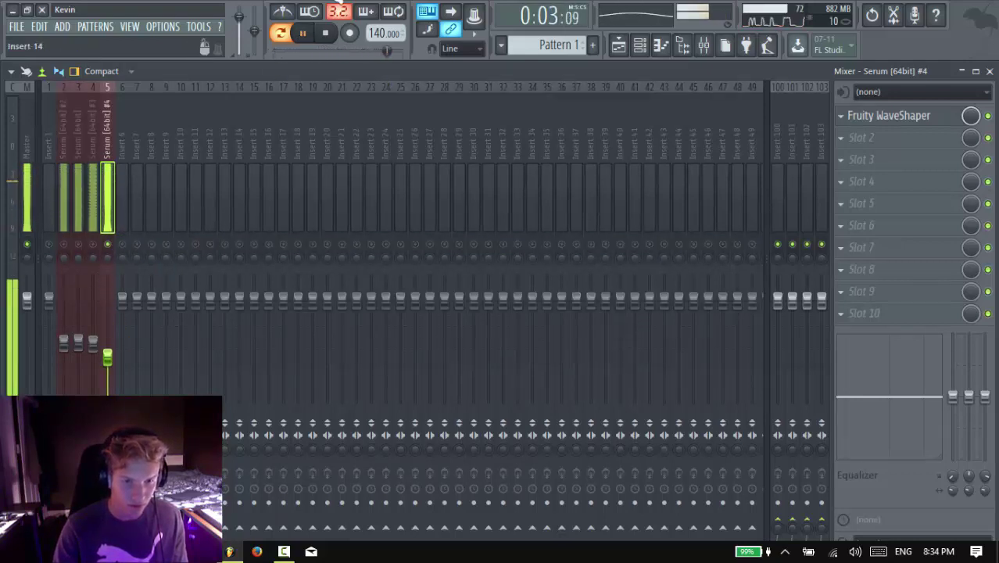
left_click(329, 32)
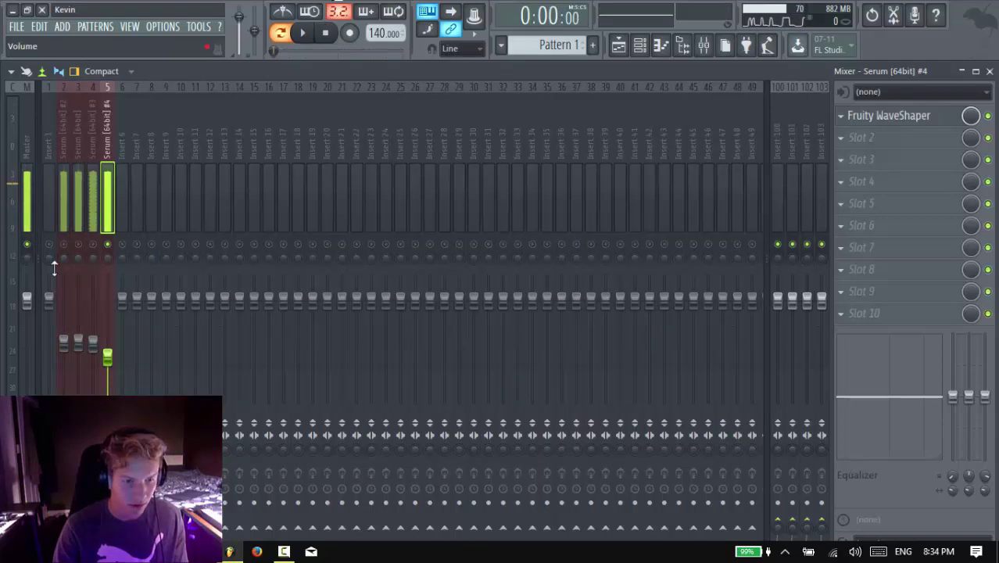
right_click(109, 244)
Solo insert 4 and lower the Serum #3 volume to about -16.7 dB.
right_click(94, 245)
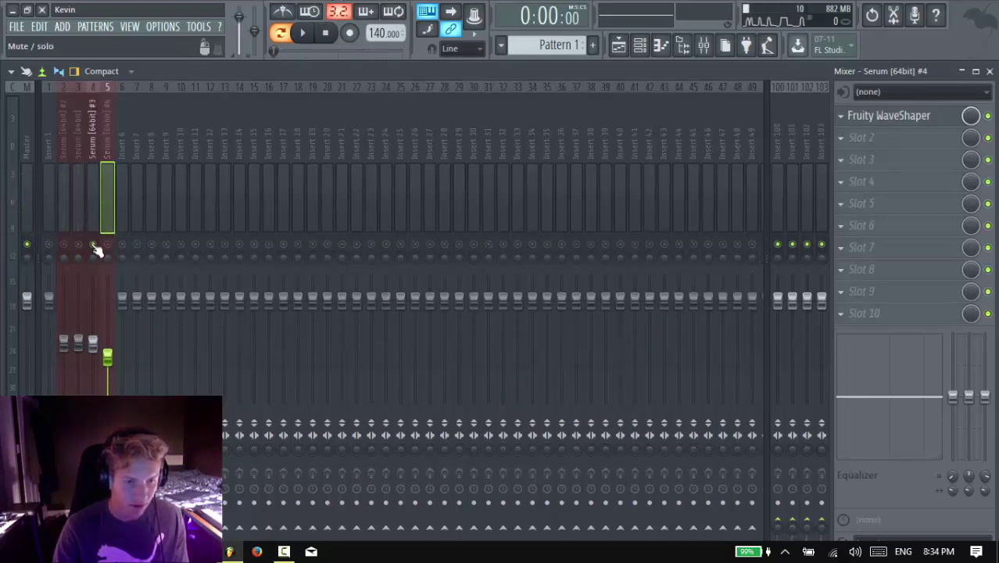
right_click(96, 245)
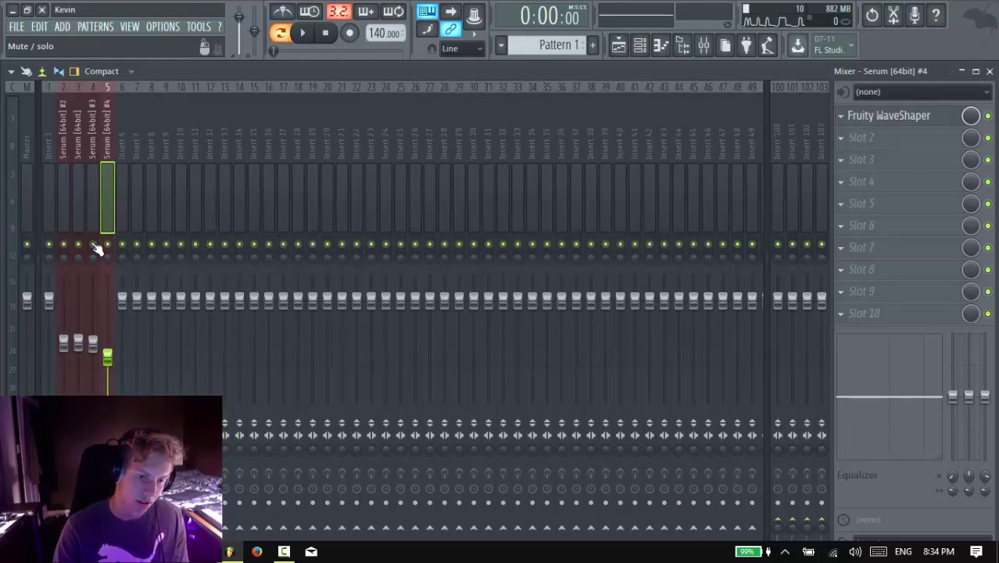
left_click(91, 217)
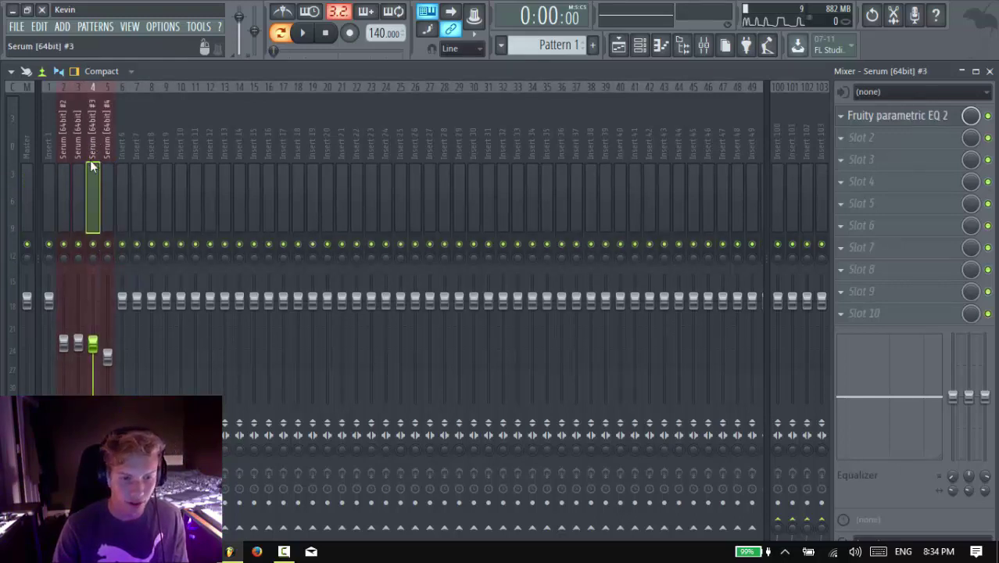
right_click(94, 245)
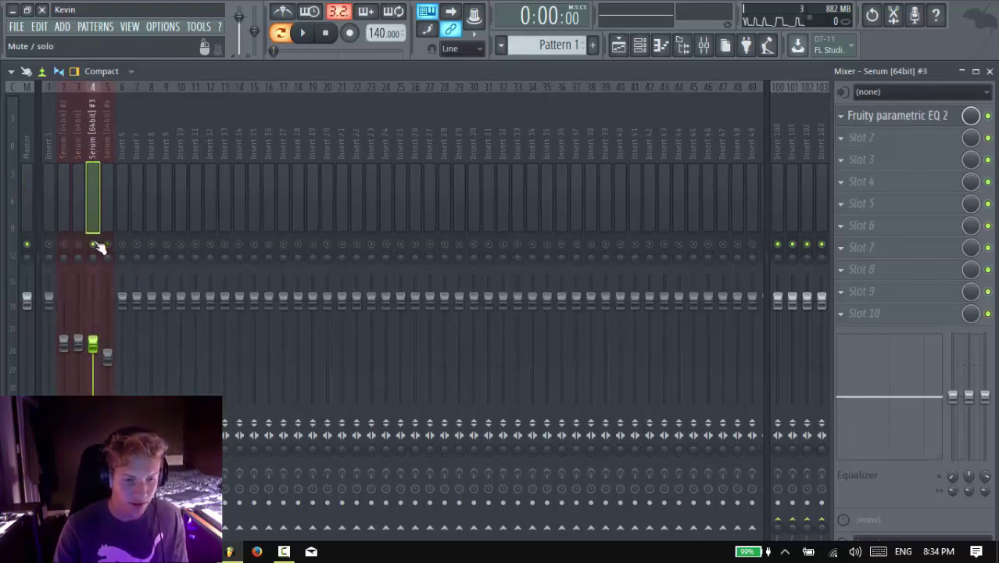
key("space")
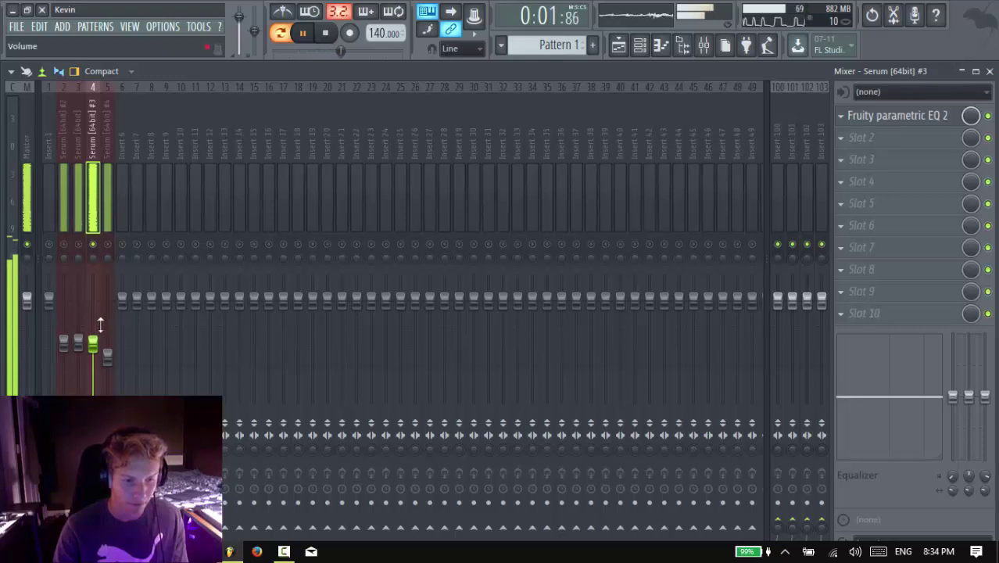
key("space")
left_click_drag(100, 344, 93, 364)
key("space")
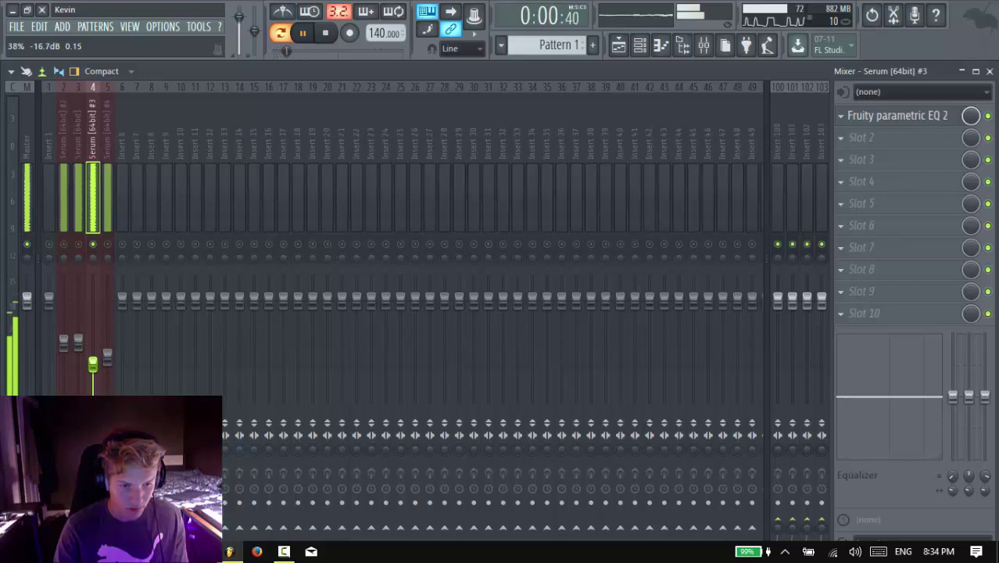
left_click_drag(93, 363, 93, 363)
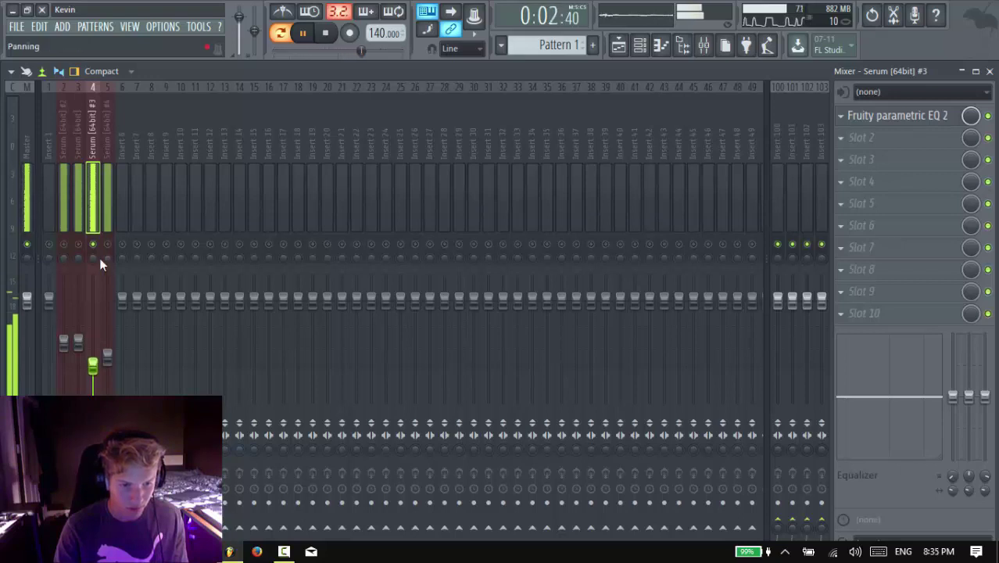
key("space")
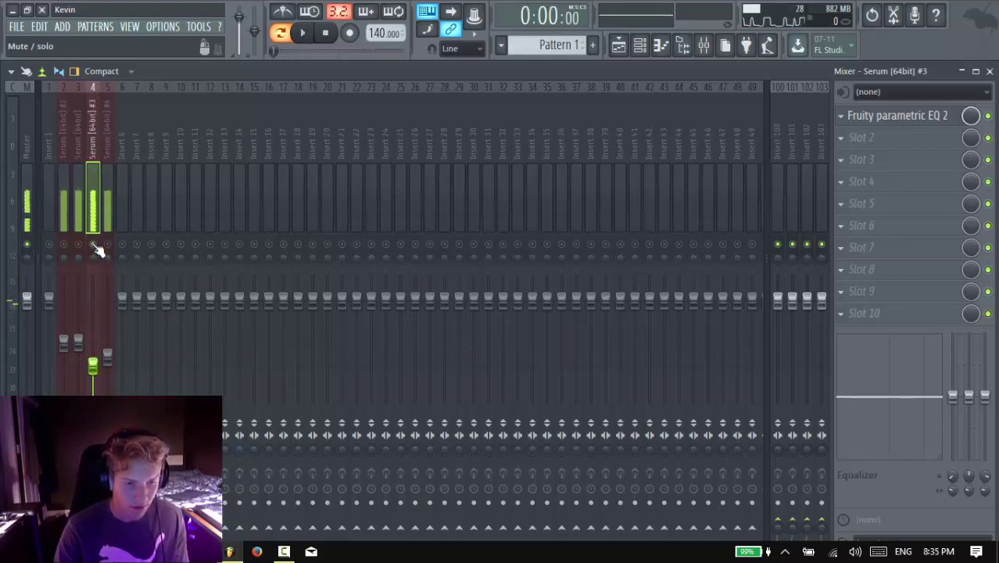
Unsolo insert 4 and add Fruity Stereo Enhancer to slot 2 of the Serum insert 3.
right_click(93, 244)
left_click(78, 223)
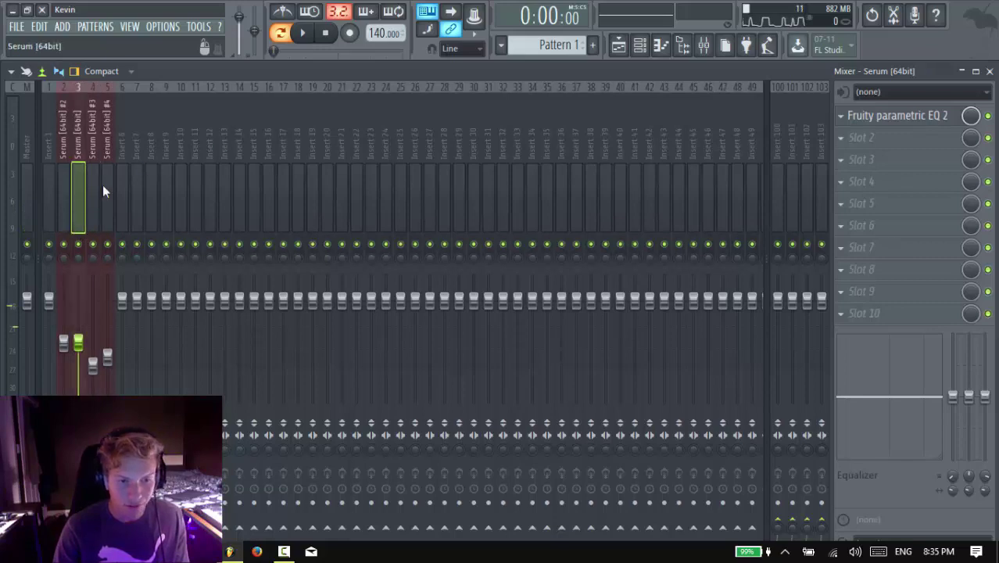
left_click(890, 139)
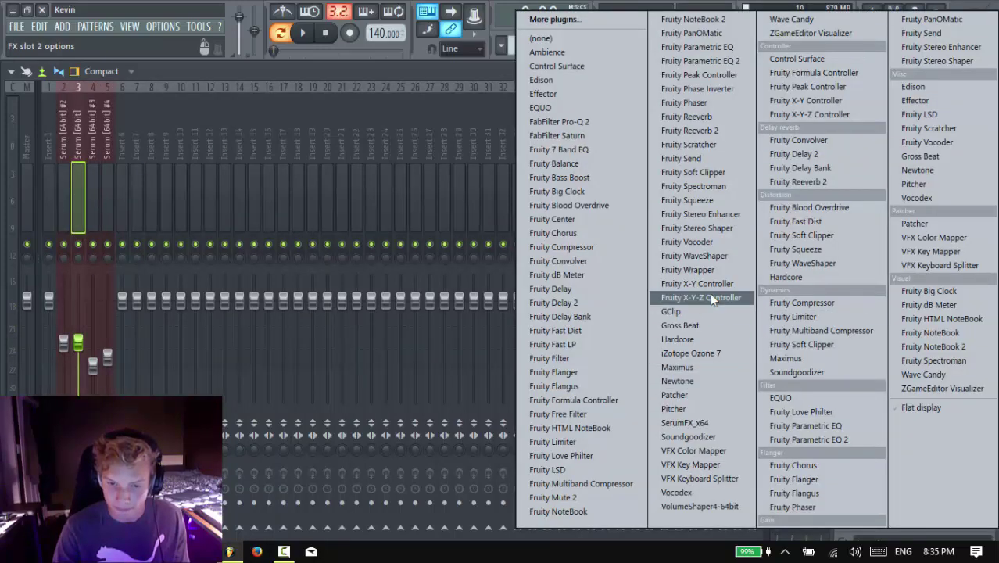
left_click(706, 214)
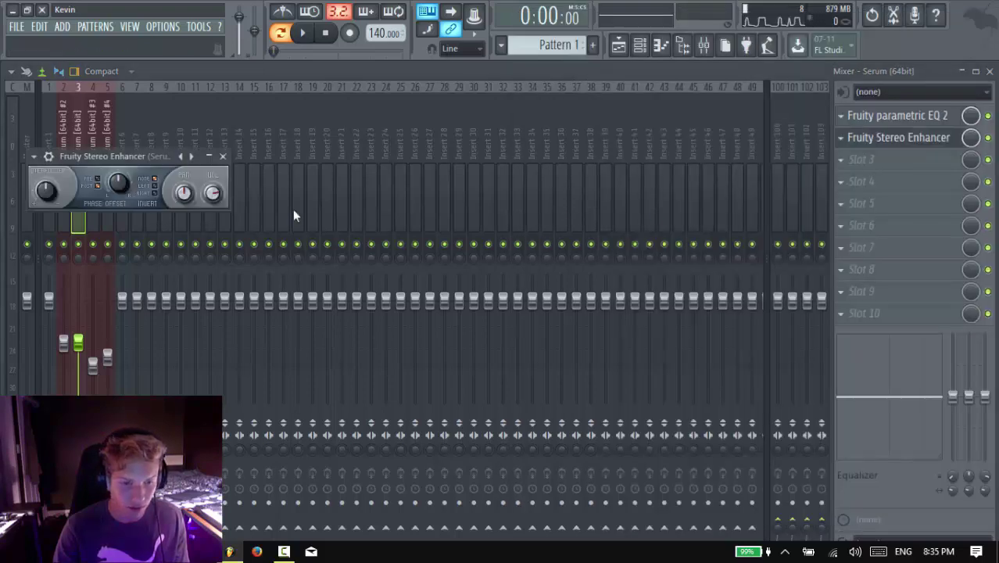
left_click(224, 157)
Add Fruity Stereo Enhancer to slot 2 of Serum #2, then reopen insert 3's enhancer.
left_click(59, 182)
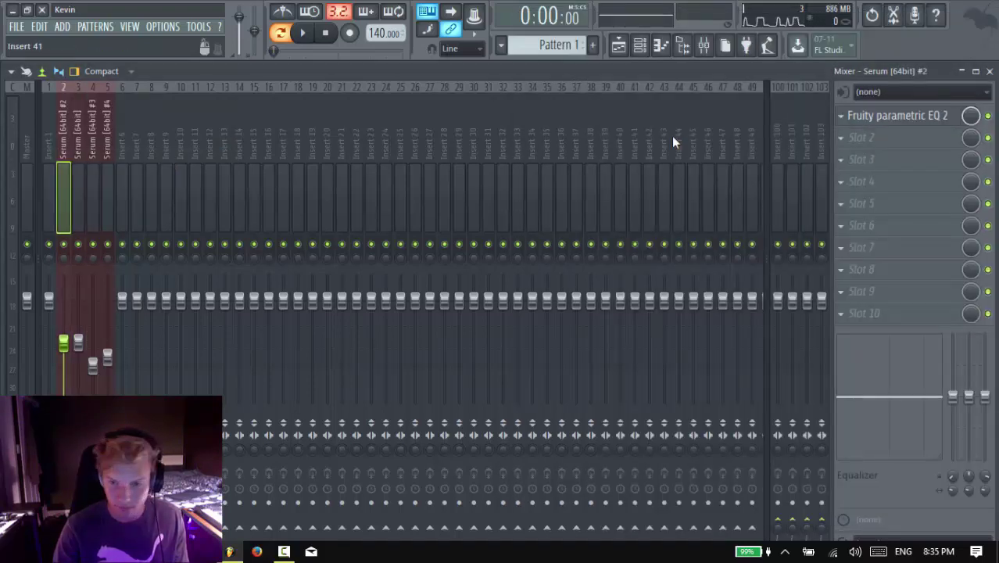
left_click(821, 138)
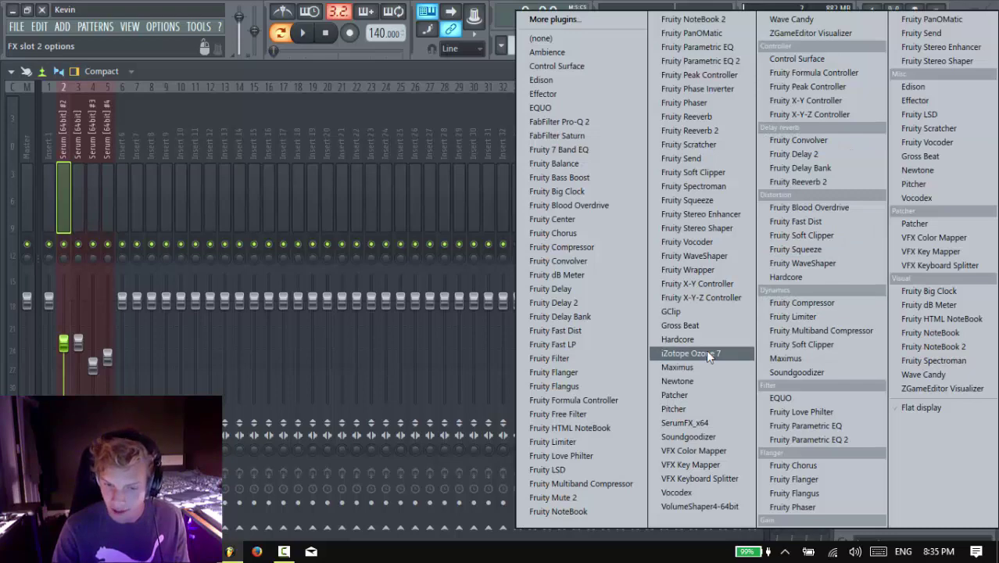
left_click(707, 215)
left_click(78, 203)
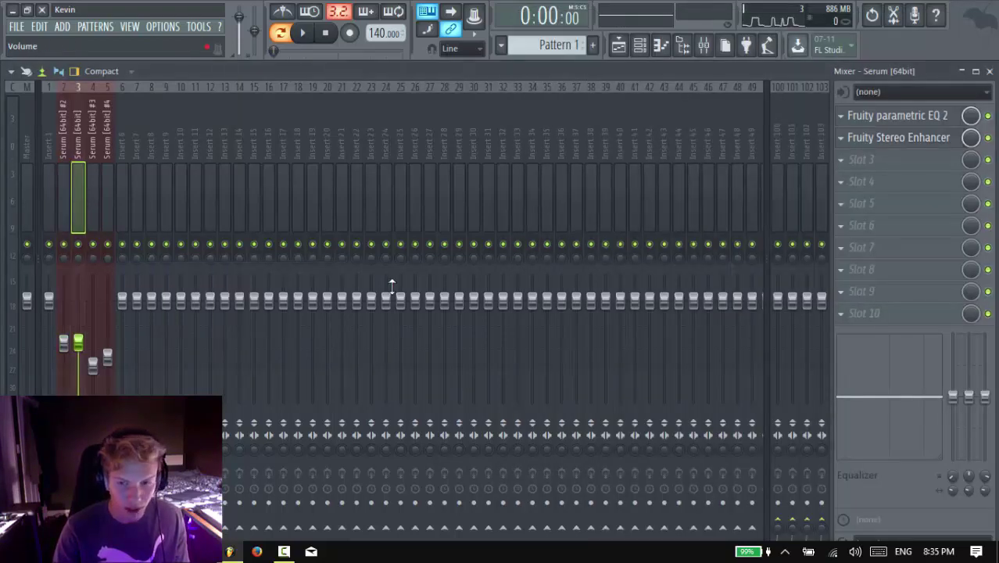
left_click(895, 139)
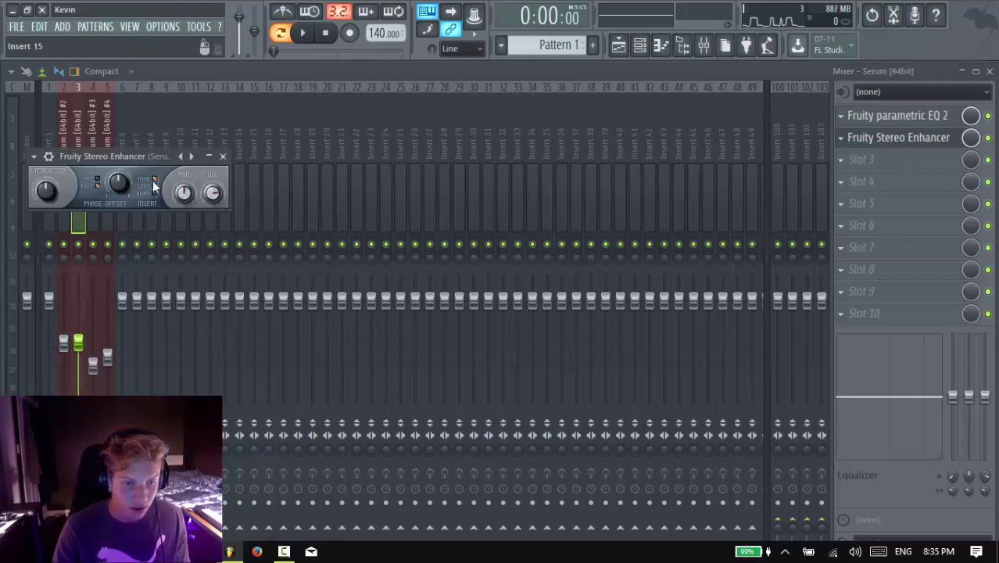
Solo the Serum track on insert 3 and position its Stereo Enhancer window over the mixer.
left_click_drag(117, 156, 244, 249)
right_click(78, 245)
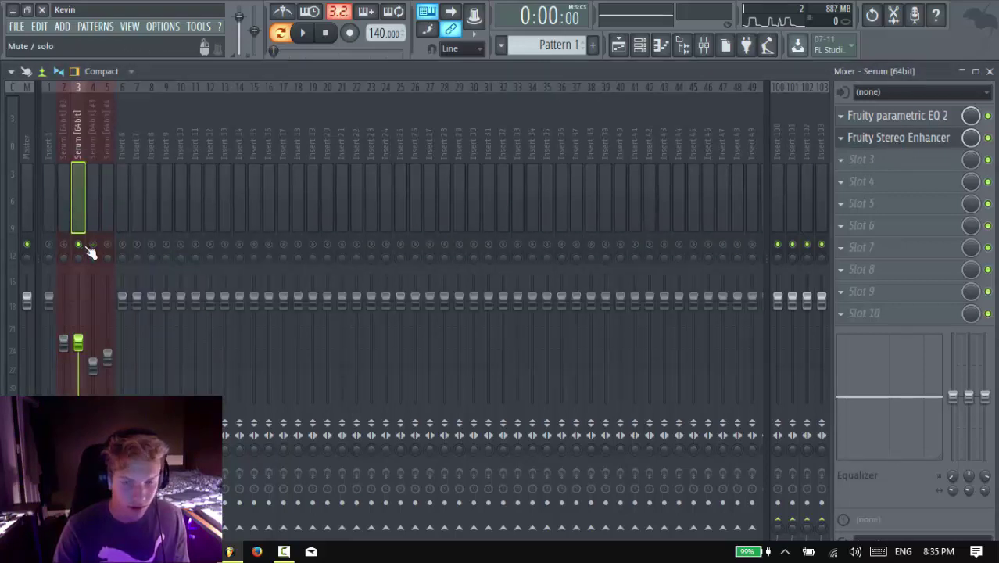
left_click(888, 141)
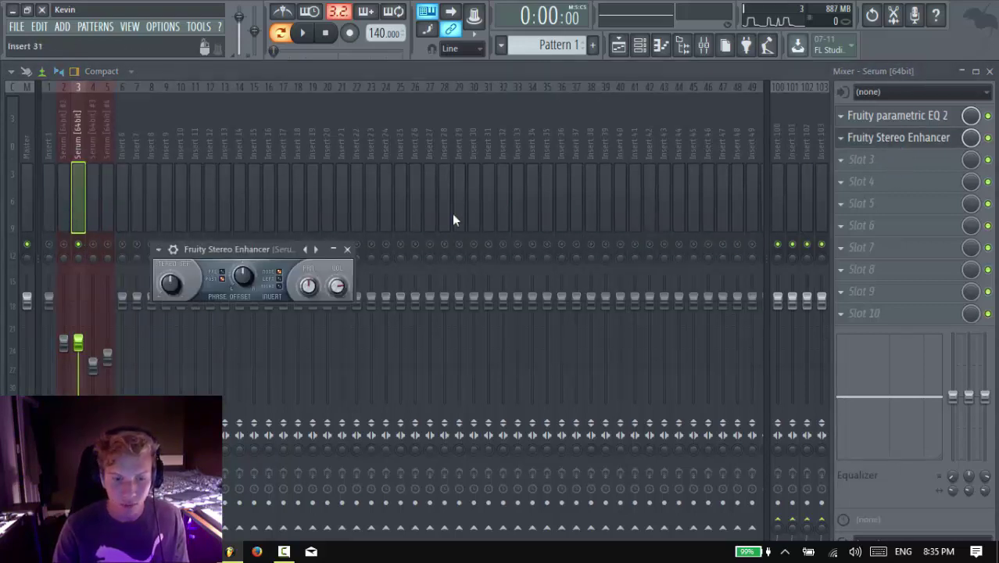
left_click_drag(266, 249, 285, 176)
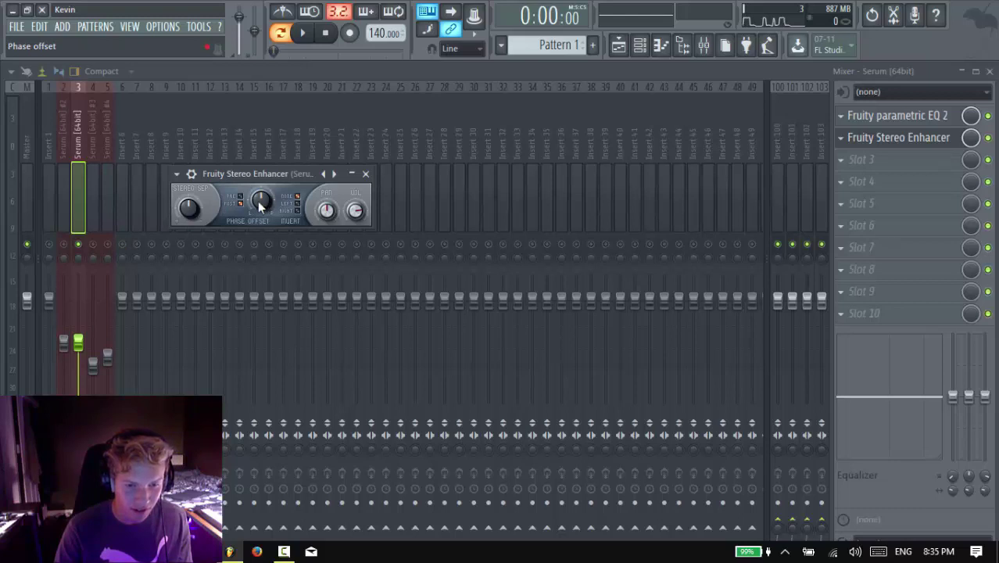
Play the widened track, close the enhancer, then re-solo insert 3 and reopen its Stereo Enhancer.
left_click(302, 33)
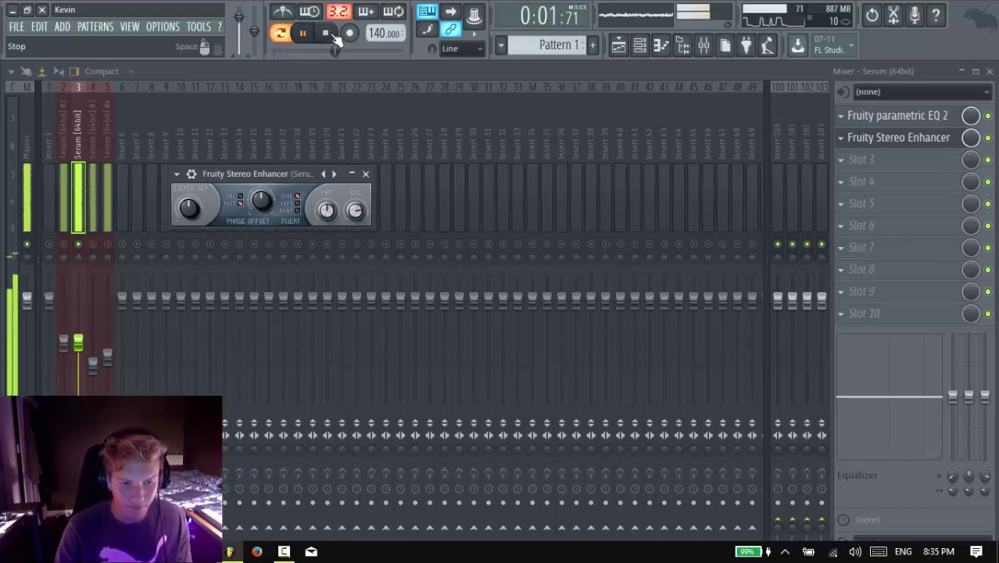
left_click(332, 35)
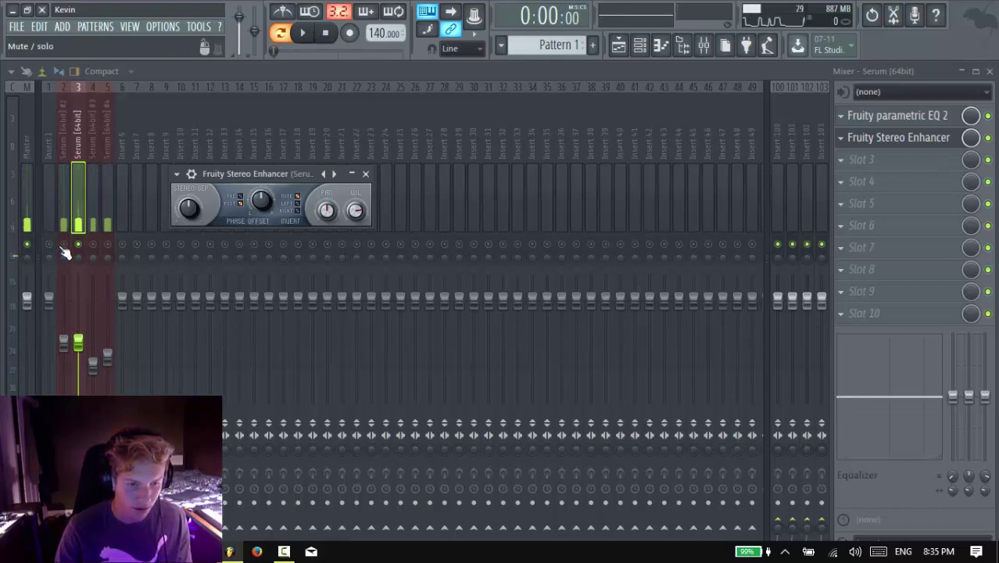
key("Escape")
left_click(302, 36)
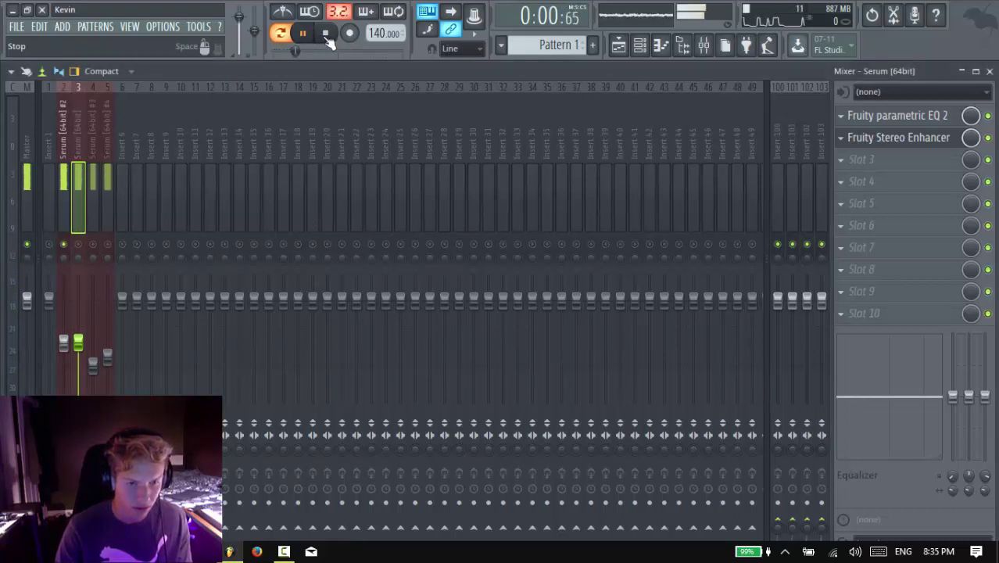
left_click(325, 33)
right_click(78, 244)
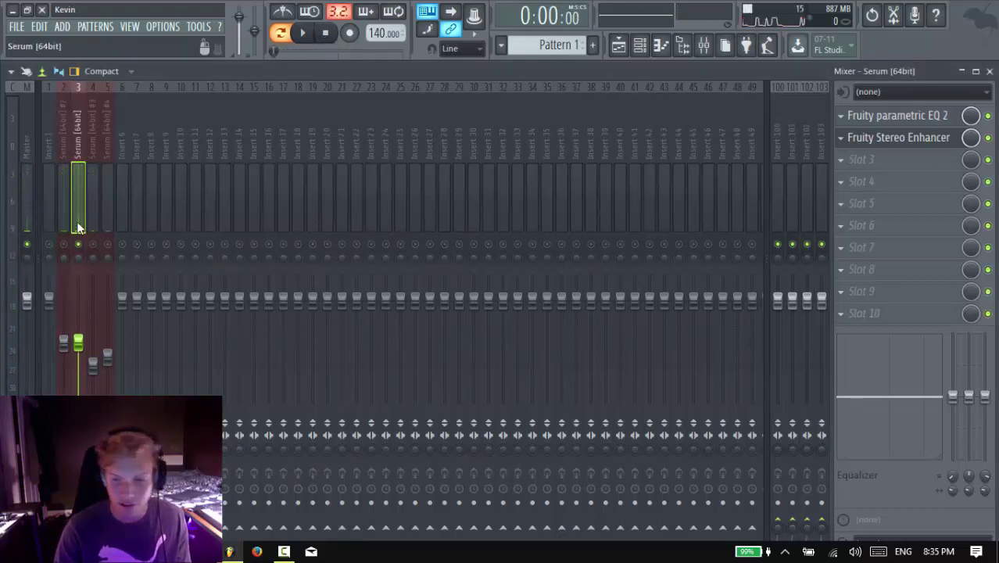
left_click(892, 144)
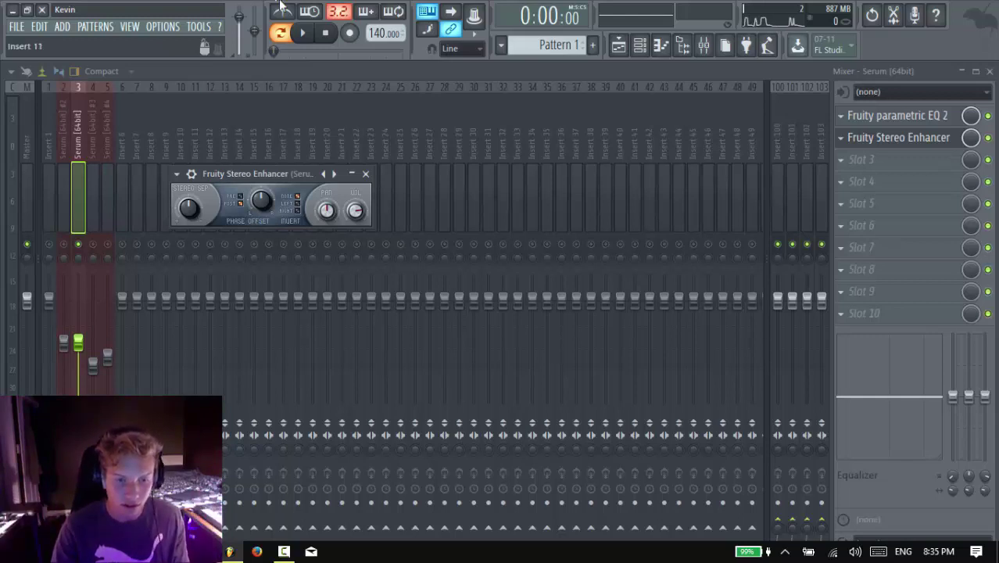
Play and stop the Serum [64bit] track repeatedly to hear the Stereo Enhancer's widening.
left_click(327, 35)
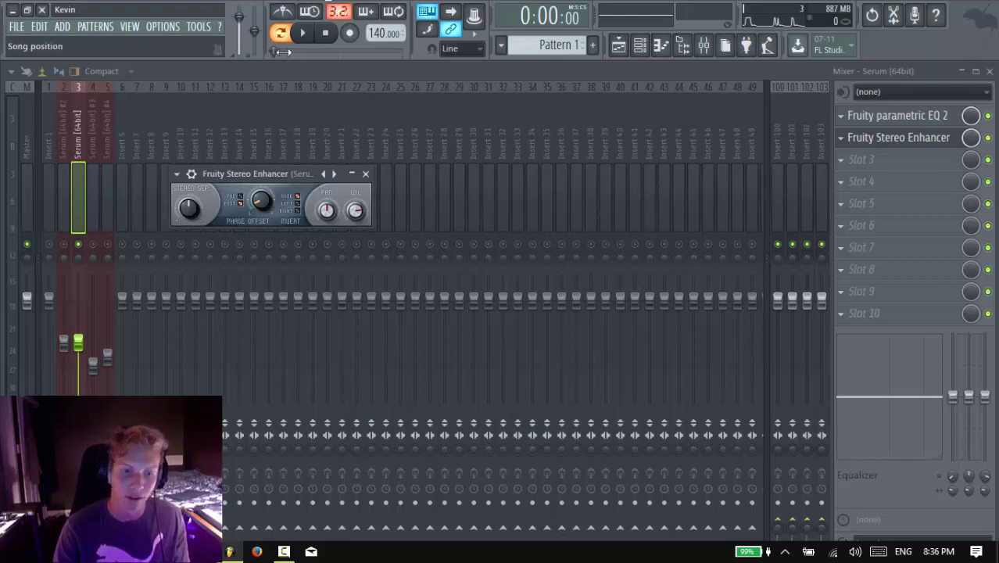
left_click(305, 36)
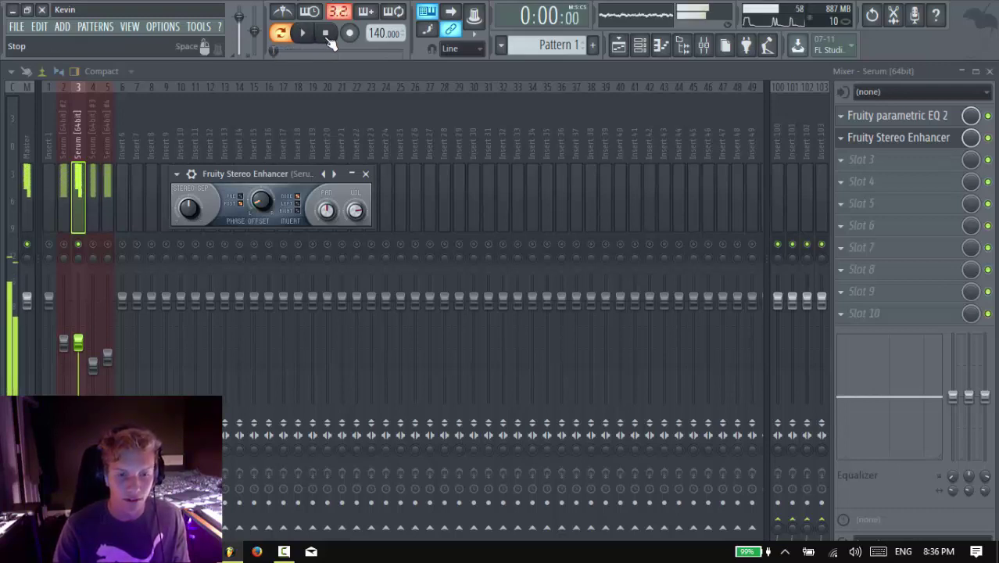
left_click(326, 34)
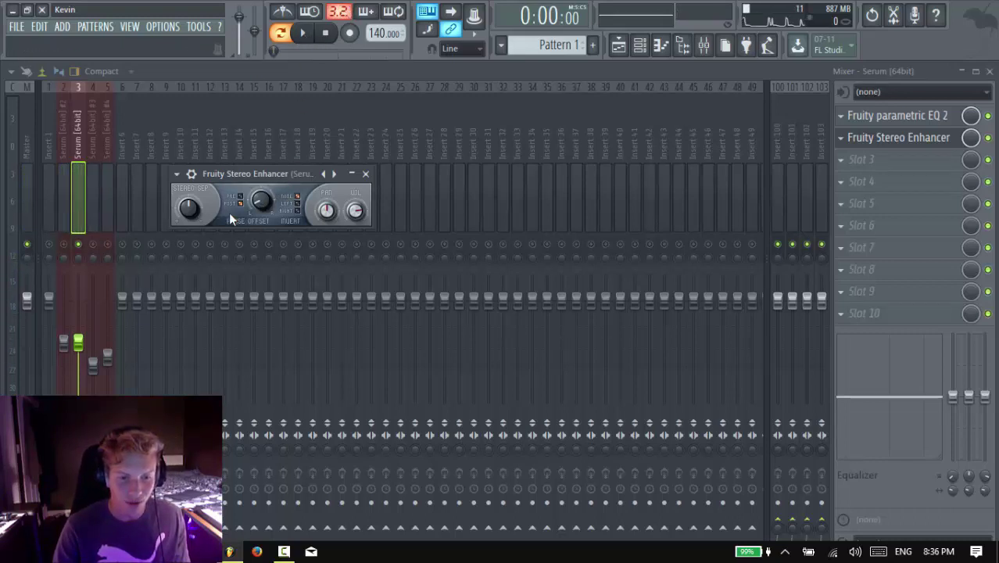
left_click(303, 33)
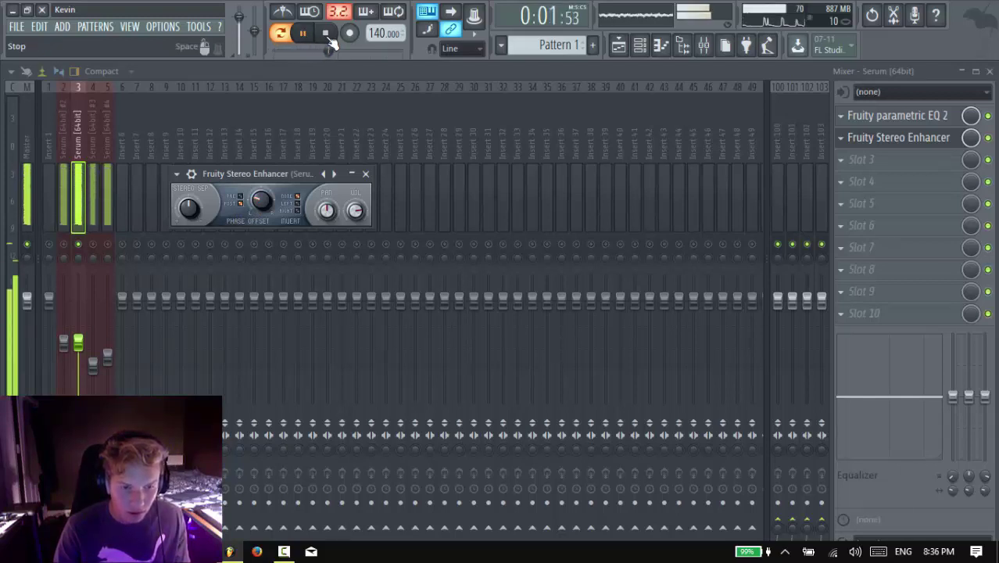
left_click(327, 35)
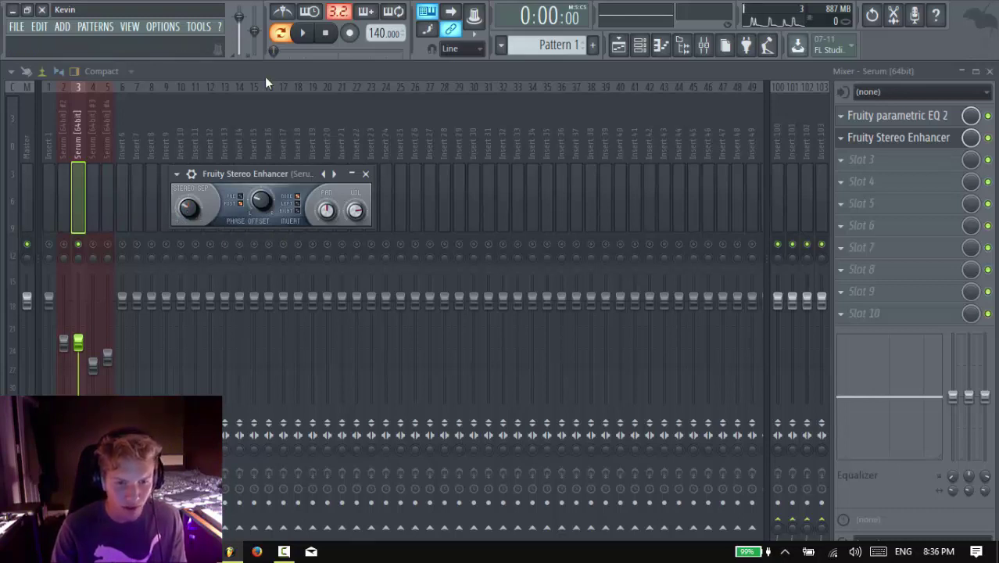
left_click(305, 32)
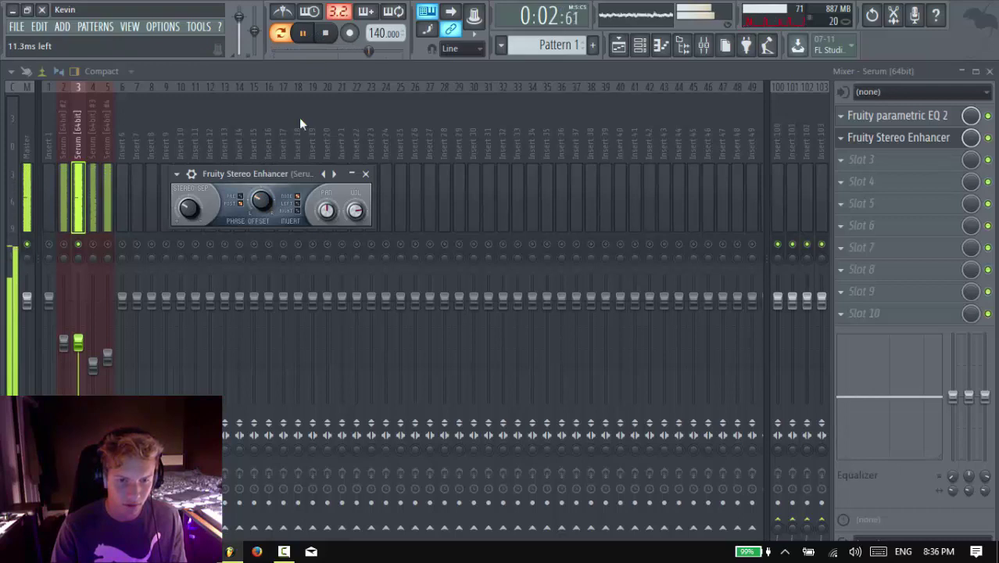
key("space")
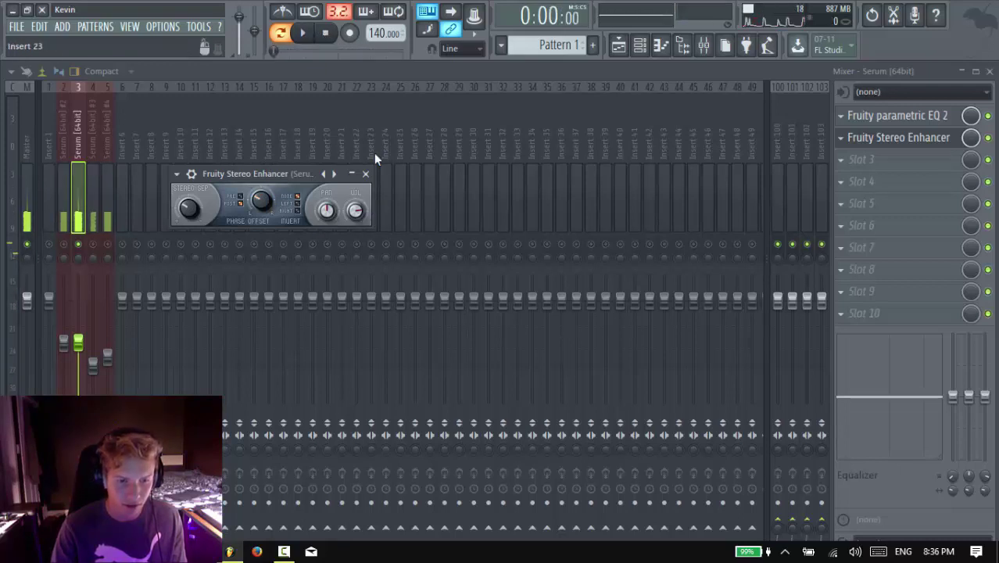
Close the Stereo Enhancer and lower the Serum [64bit] fader to 48% (-13.2 dB).
left_click(365, 173)
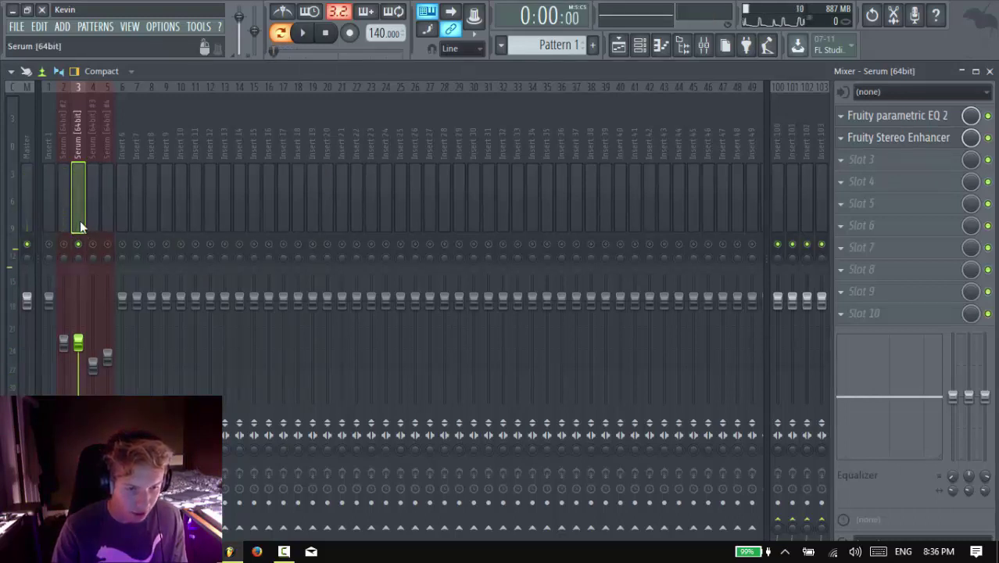
left_click_drag(79, 340, 79, 342)
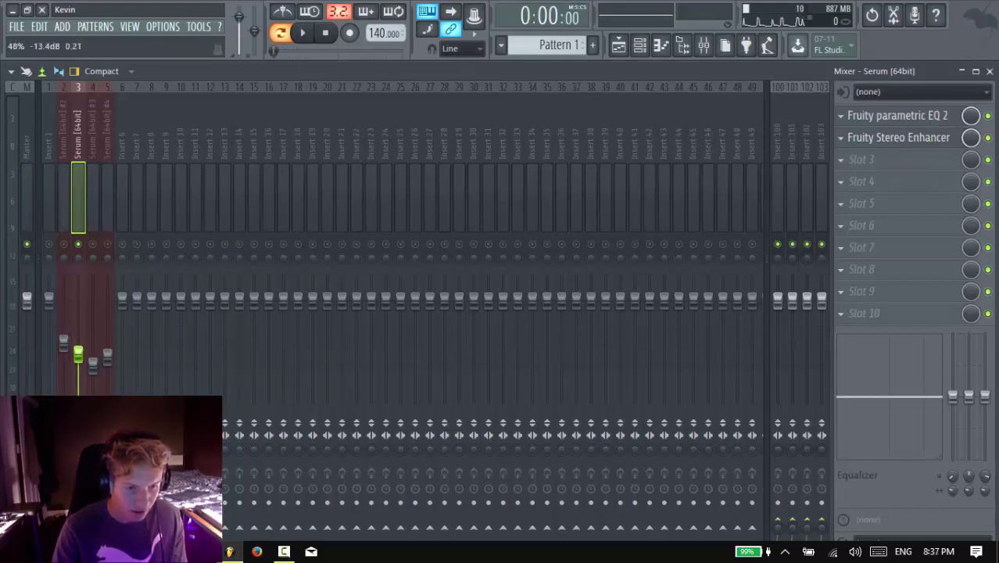
key("space")
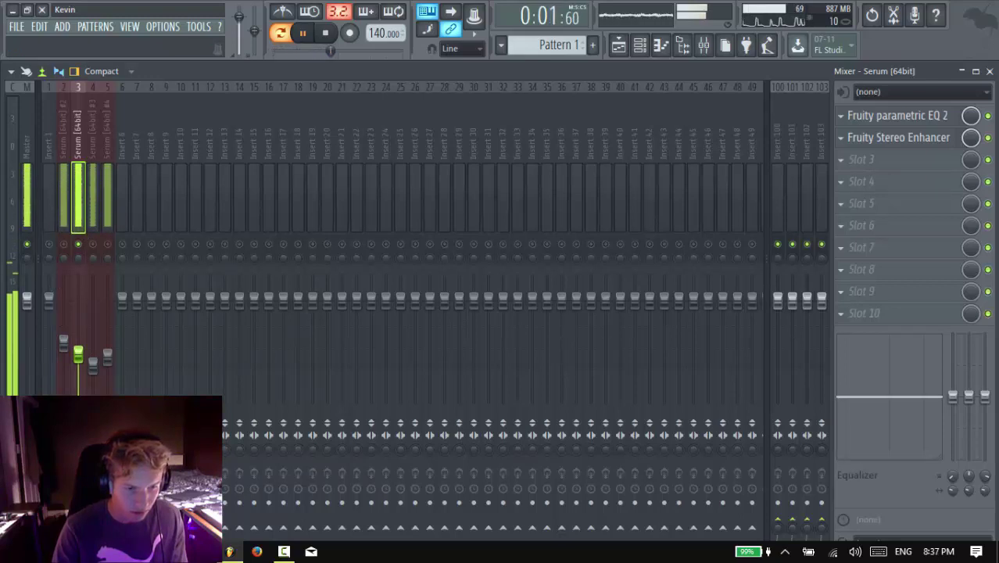
key("space")
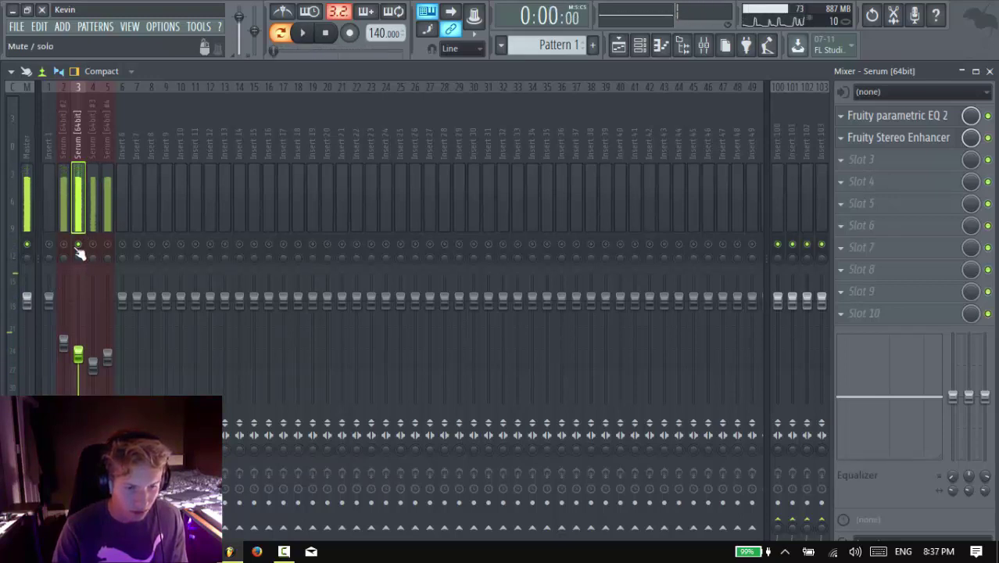
left_click_drag(79, 353, 79, 355)
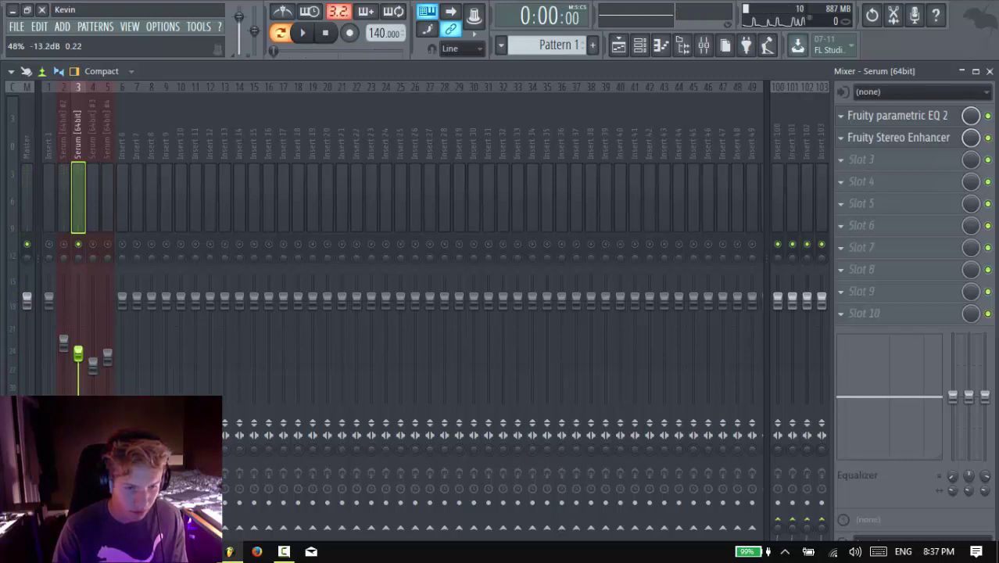
Open the Stereo Enhancer on insert 2 (Serum [64bit] #2) and play the widened synth.
left_click(62, 207)
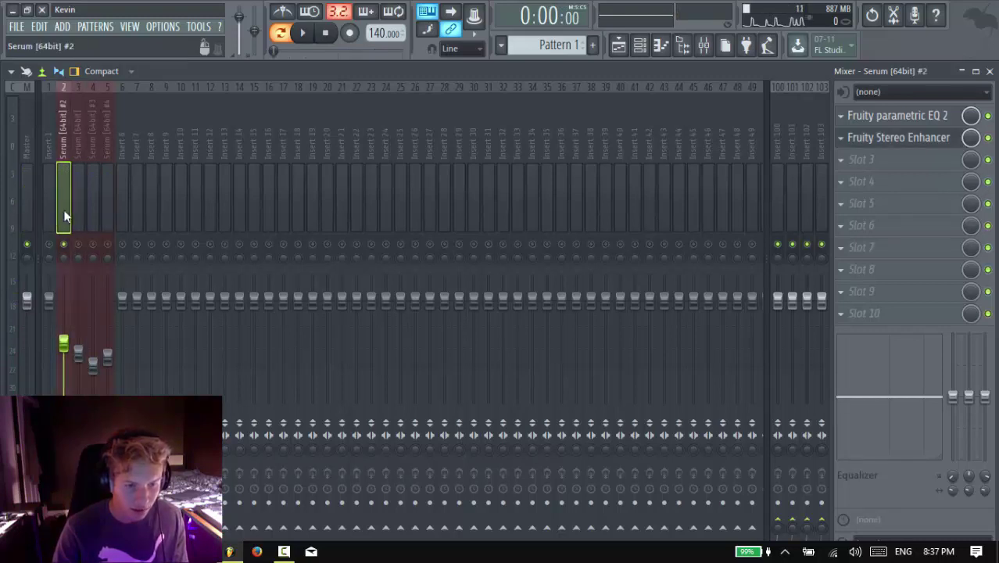
left_click(918, 141)
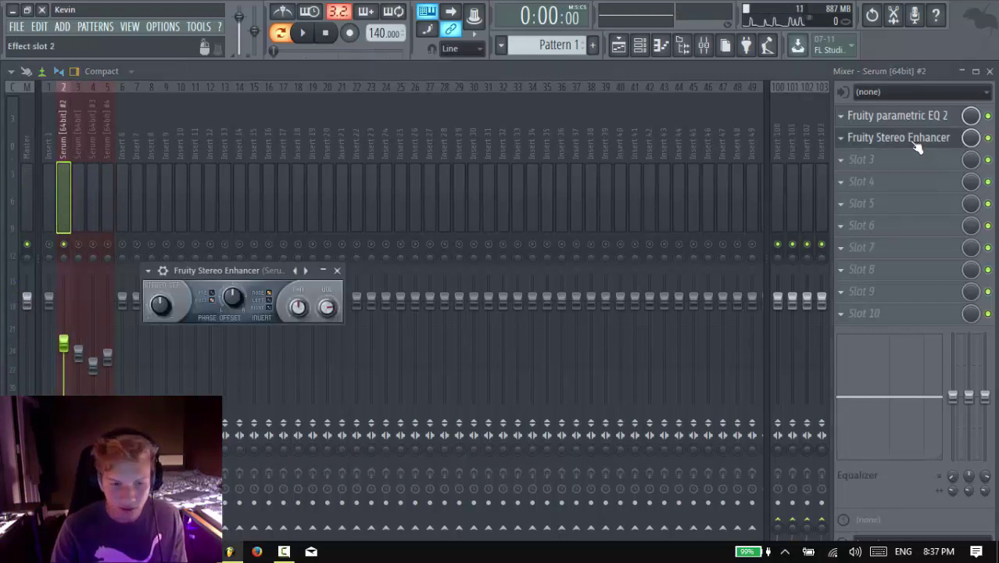
left_click_drag(272, 271, 324, 247)
left_click(302, 32)
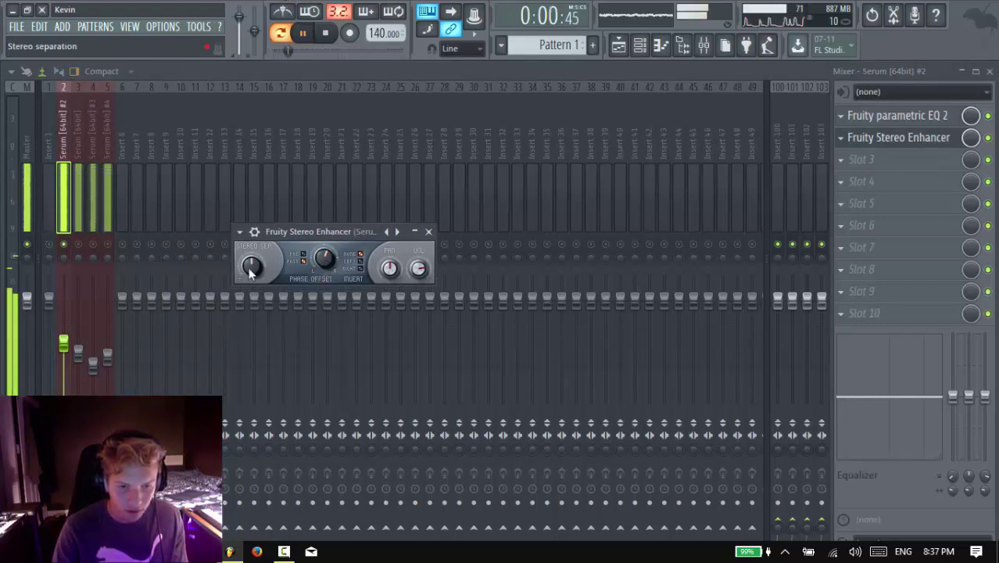
key("space")
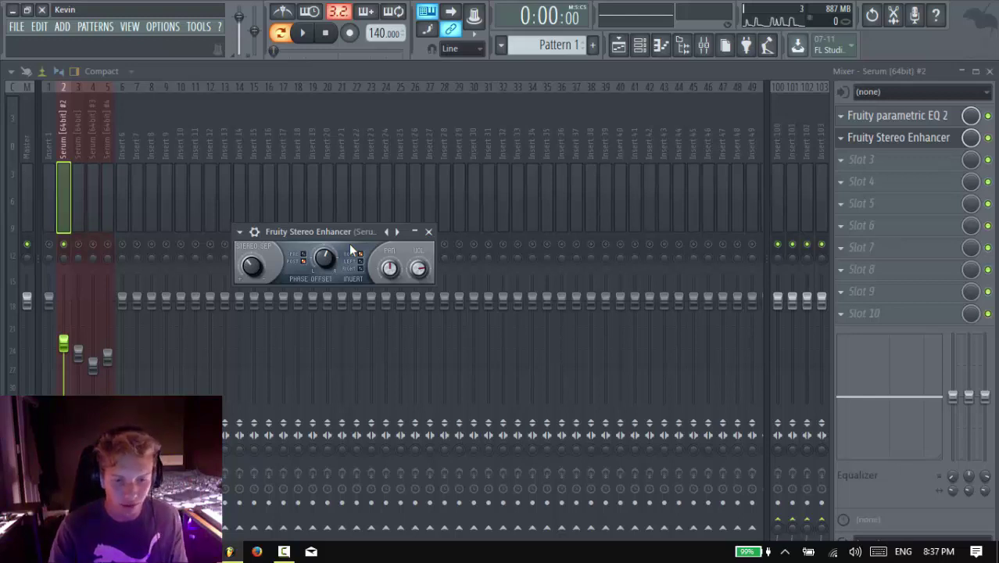
Close the enhancer, set Serum [64bit] #2 to -10.9 dB and release its solo.
left_click(428, 231)
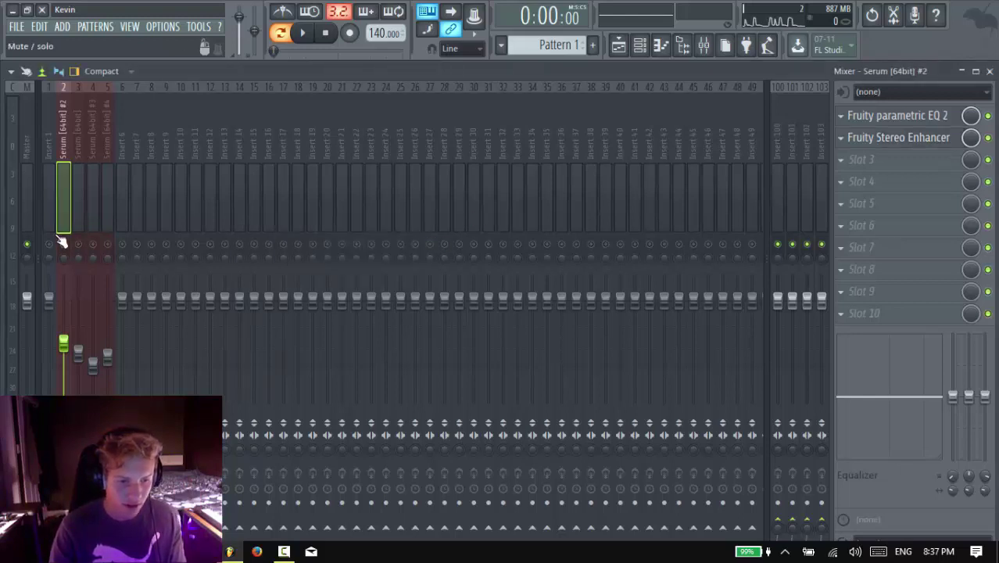
left_click(302, 32)
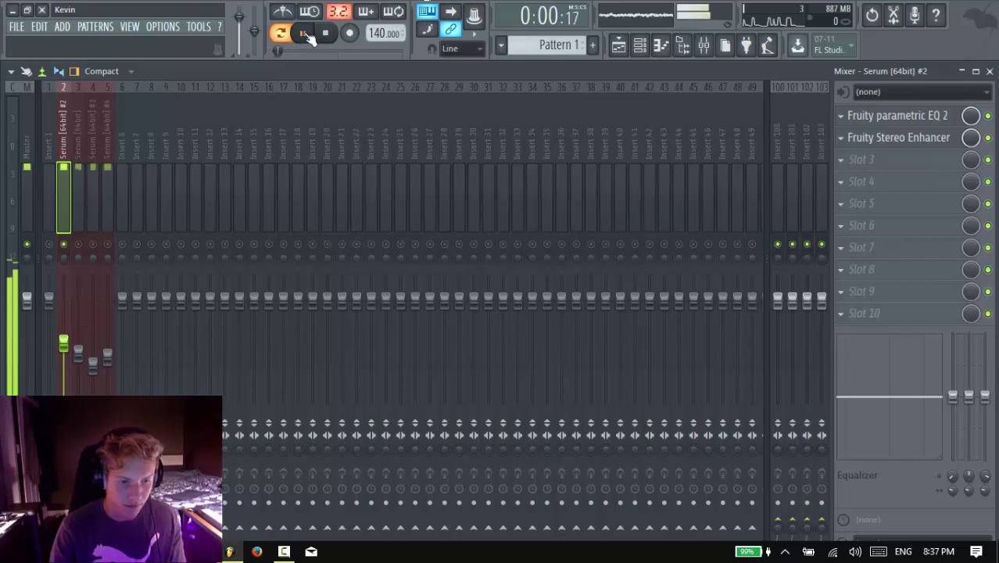
left_click(325, 32)
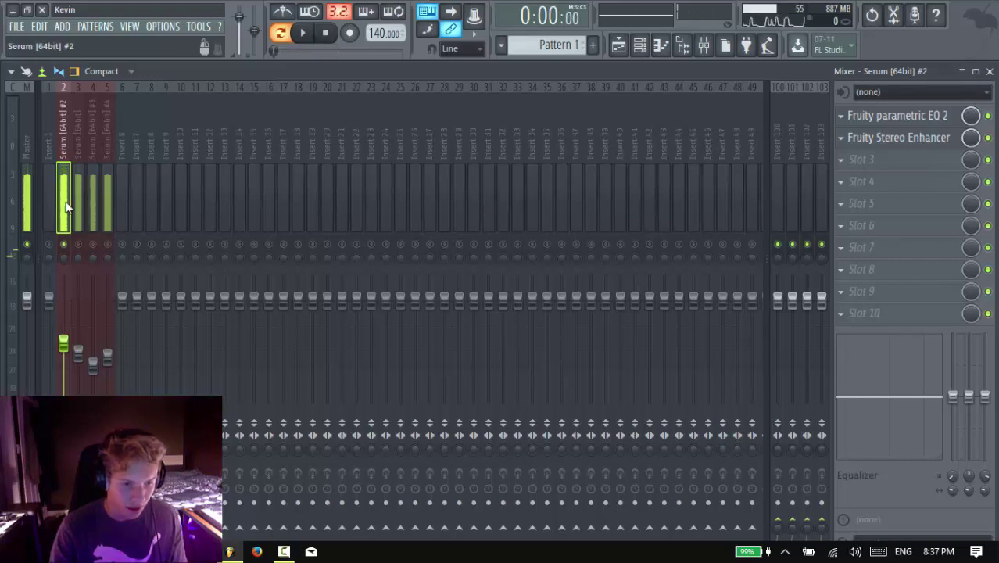
left_click(63, 344)
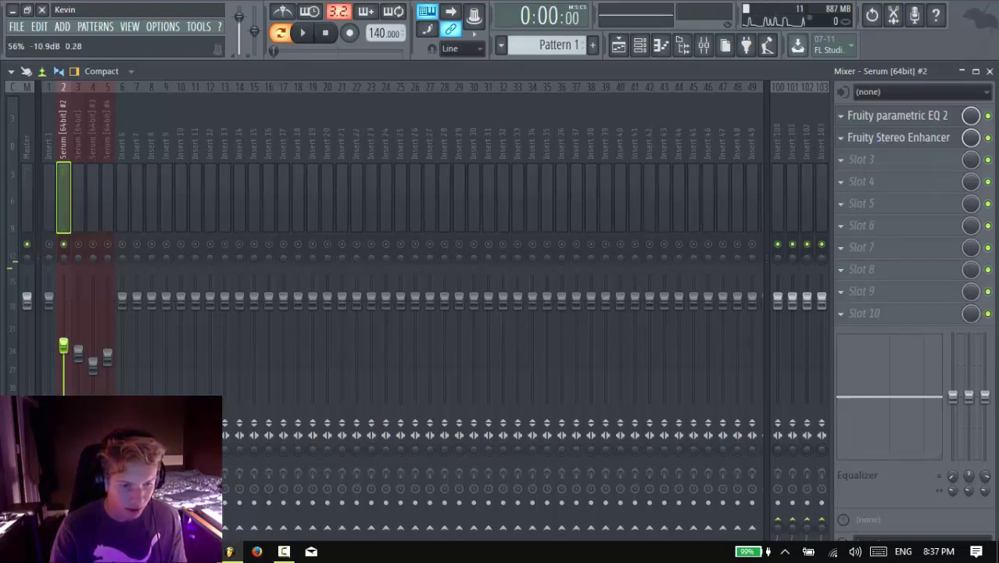
right_click(69, 244)
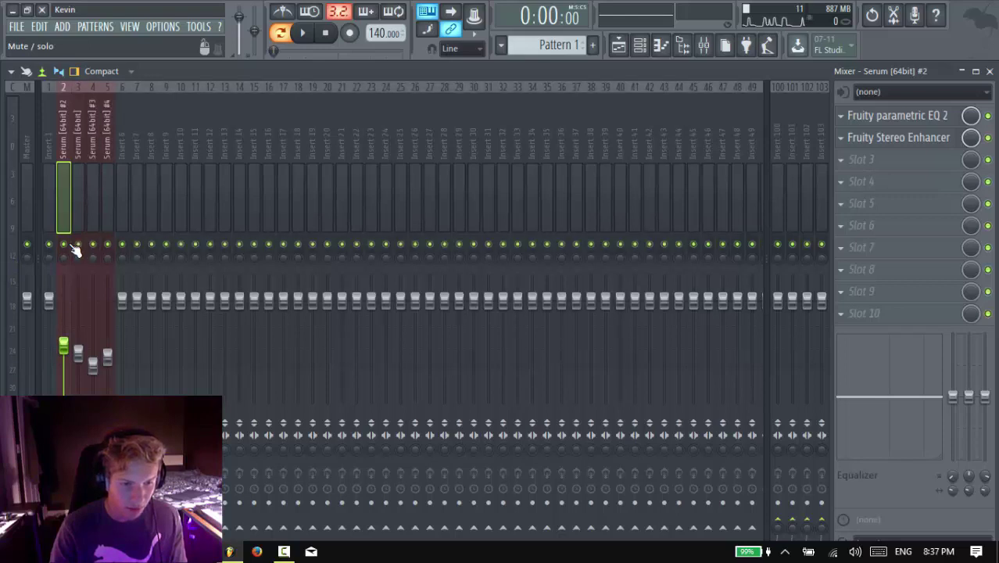
Select the Insert 1 and master tracks and play the full unsoloed mix.
left_click(104, 207)
left_click(45, 182)
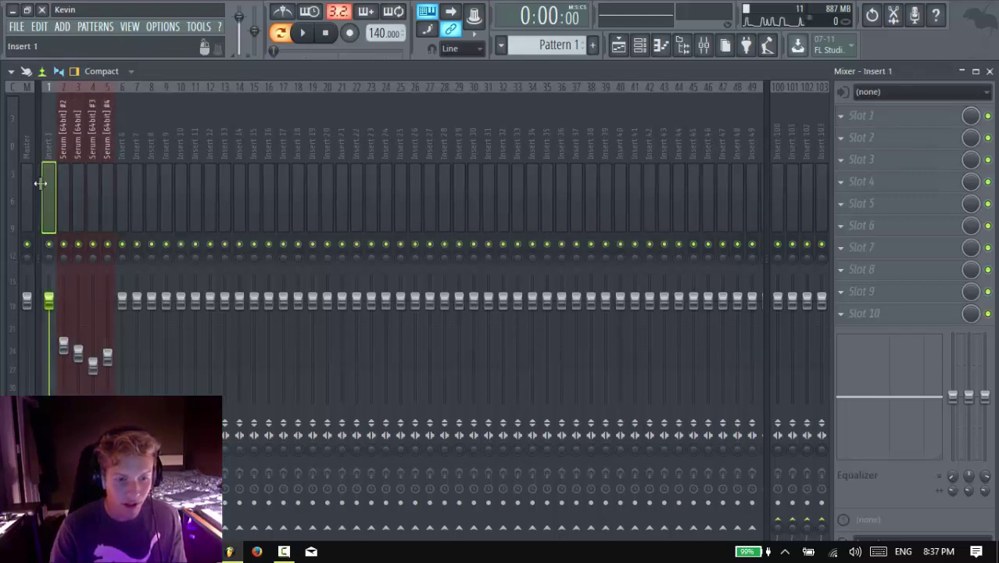
left_click(30, 185)
left_click(48, 186)
left_click(29, 186)
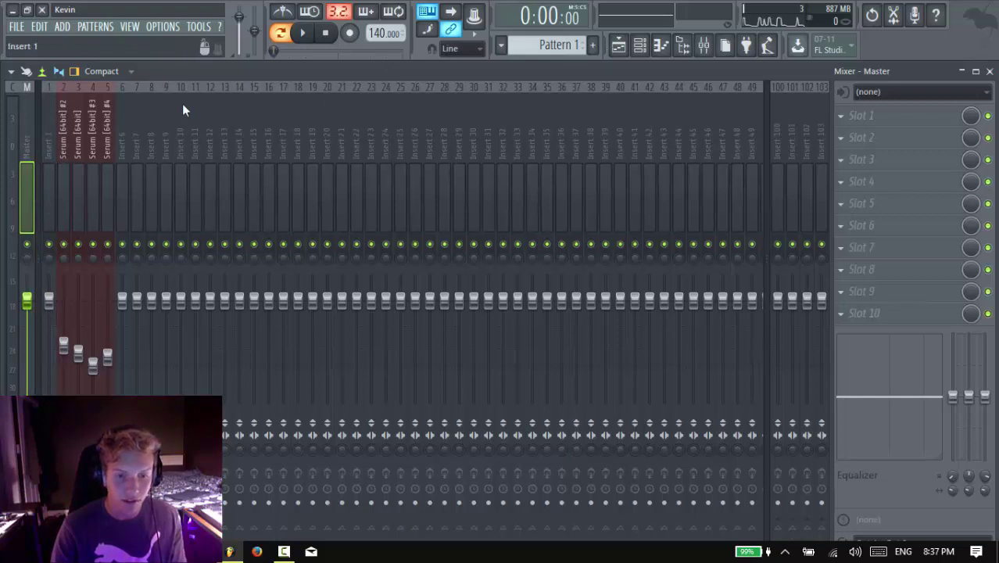
left_click(303, 34)
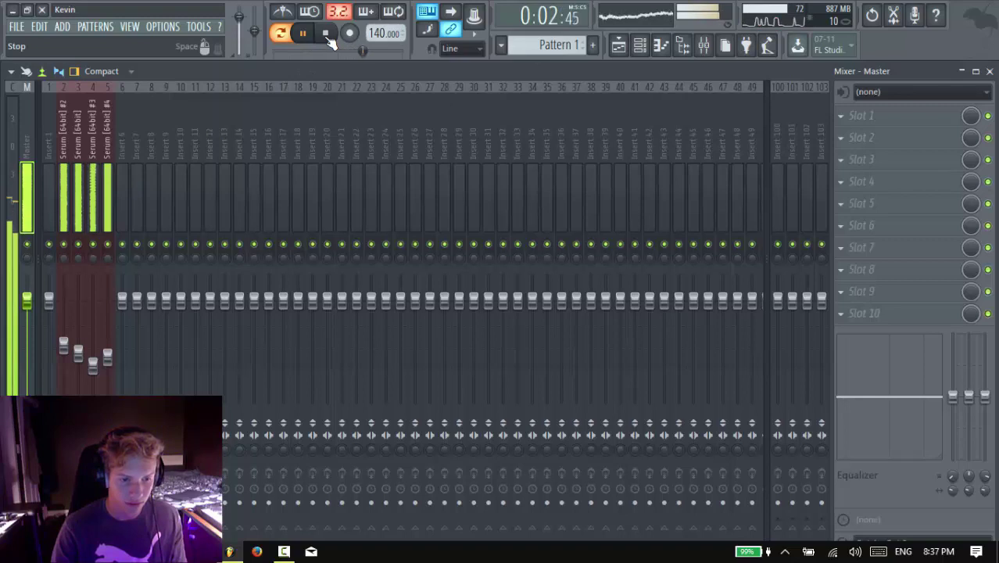
key("space")
Set the Serum [64bit] #3 fader to about -15.6 dB while checking the balance in playback.
left_click(92, 365)
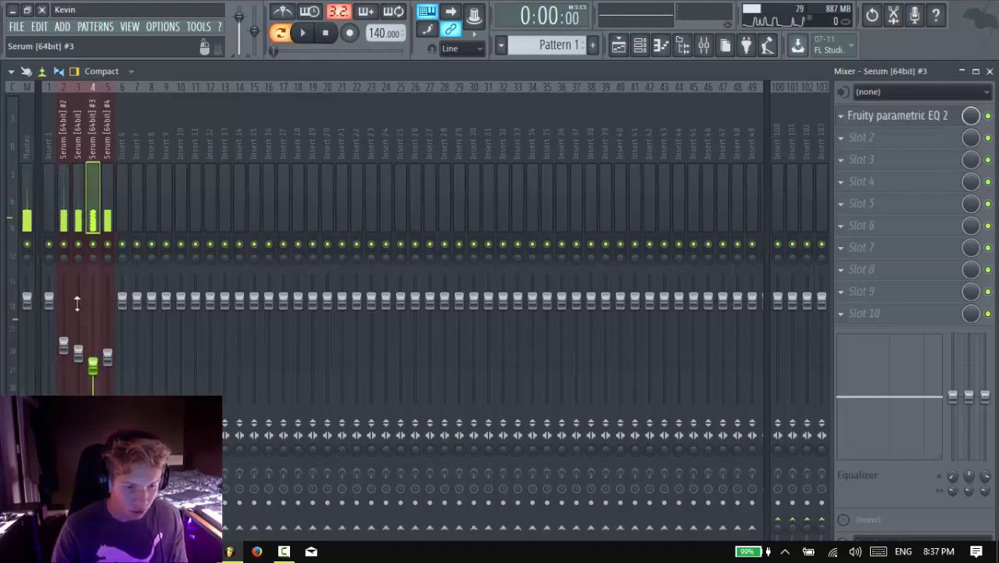
left_click_drag(95, 369, 93, 358)
left_click(302, 32)
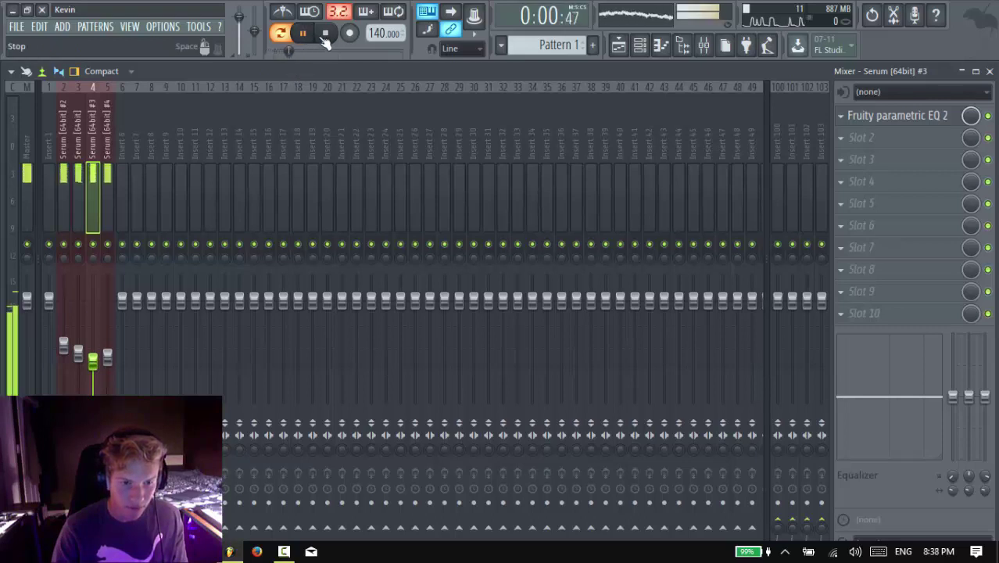
left_click_drag(92, 365, 92, 361)
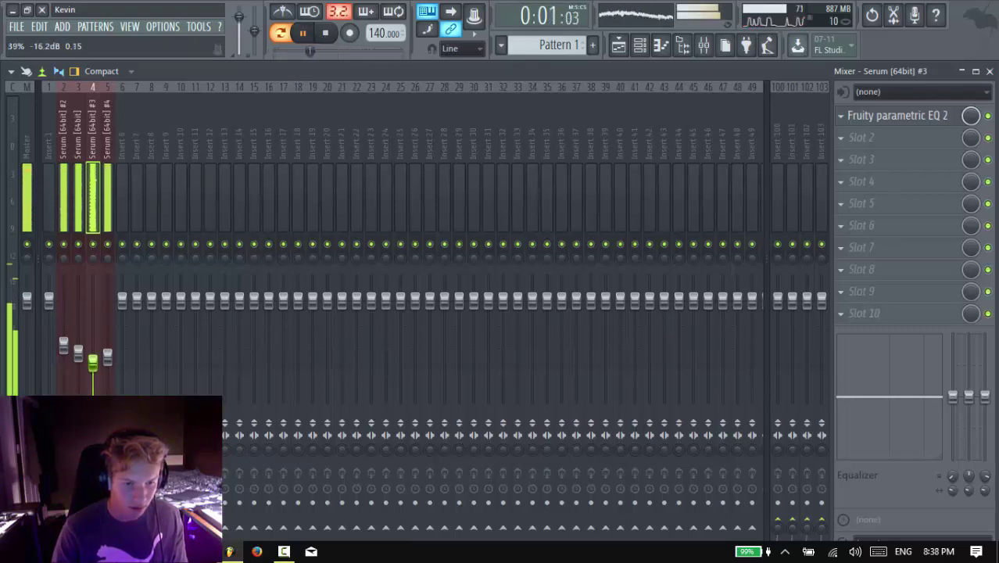
left_click(107, 197)
left_click(64, 200)
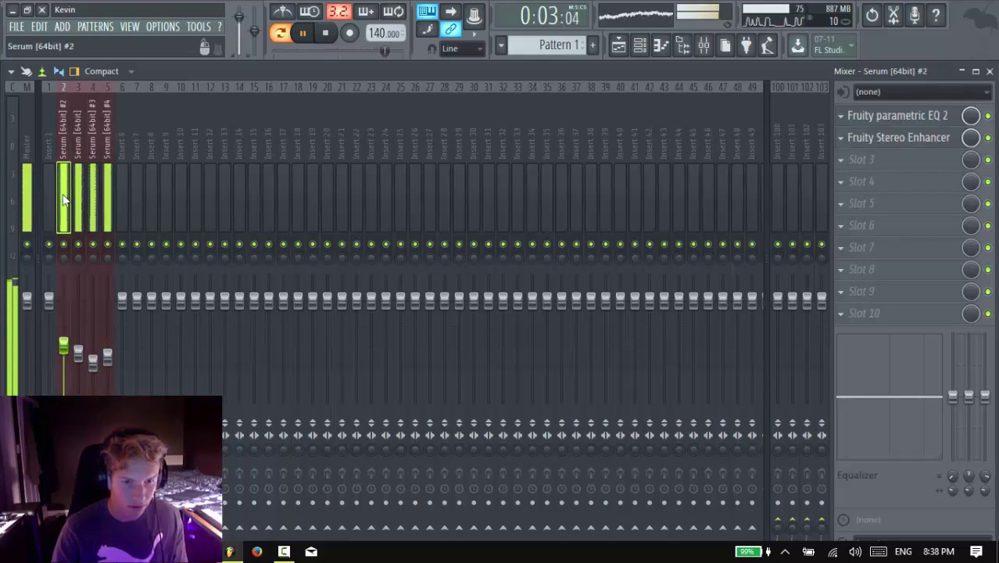
left_click(325, 33)
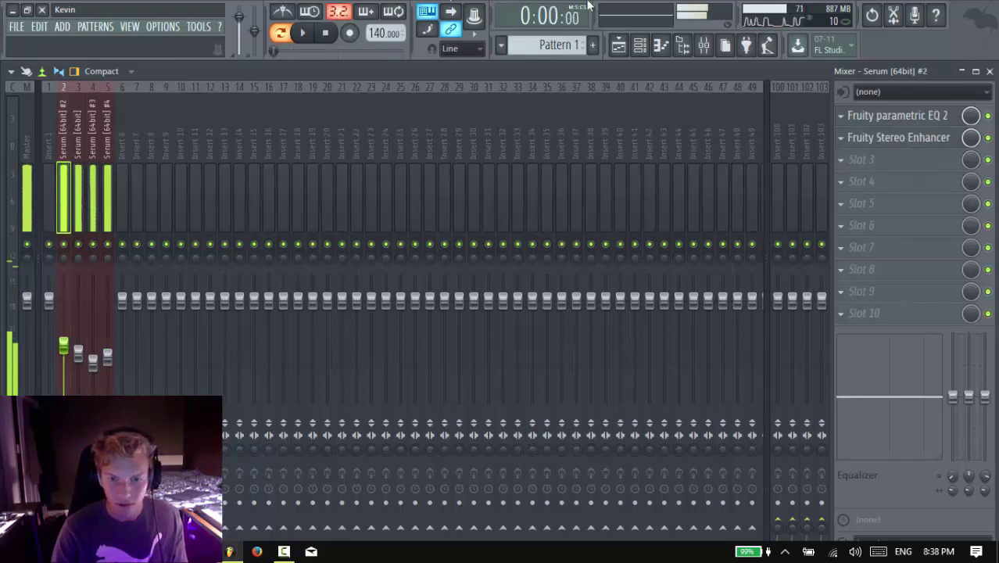
Show the Playlist and Channel rack, then open and close the 'All' channel filter list.
left_click(619, 44)
left_click(639, 45)
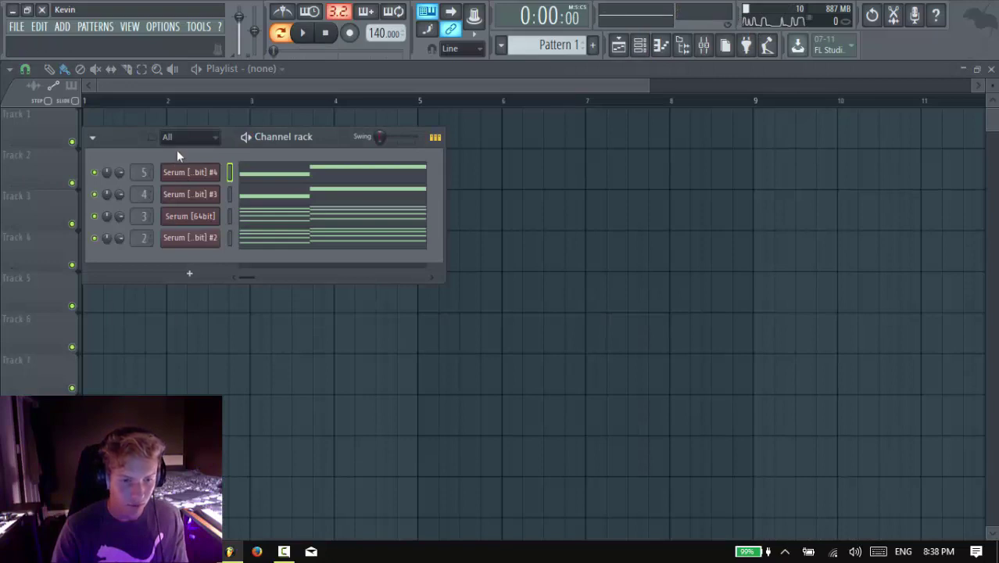
left_click(178, 141)
left_click(181, 147)
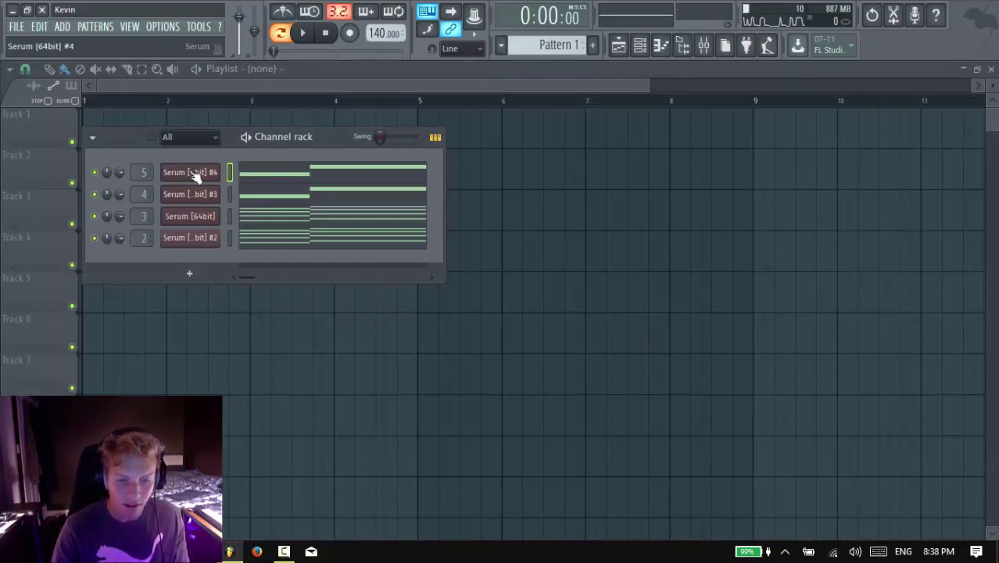